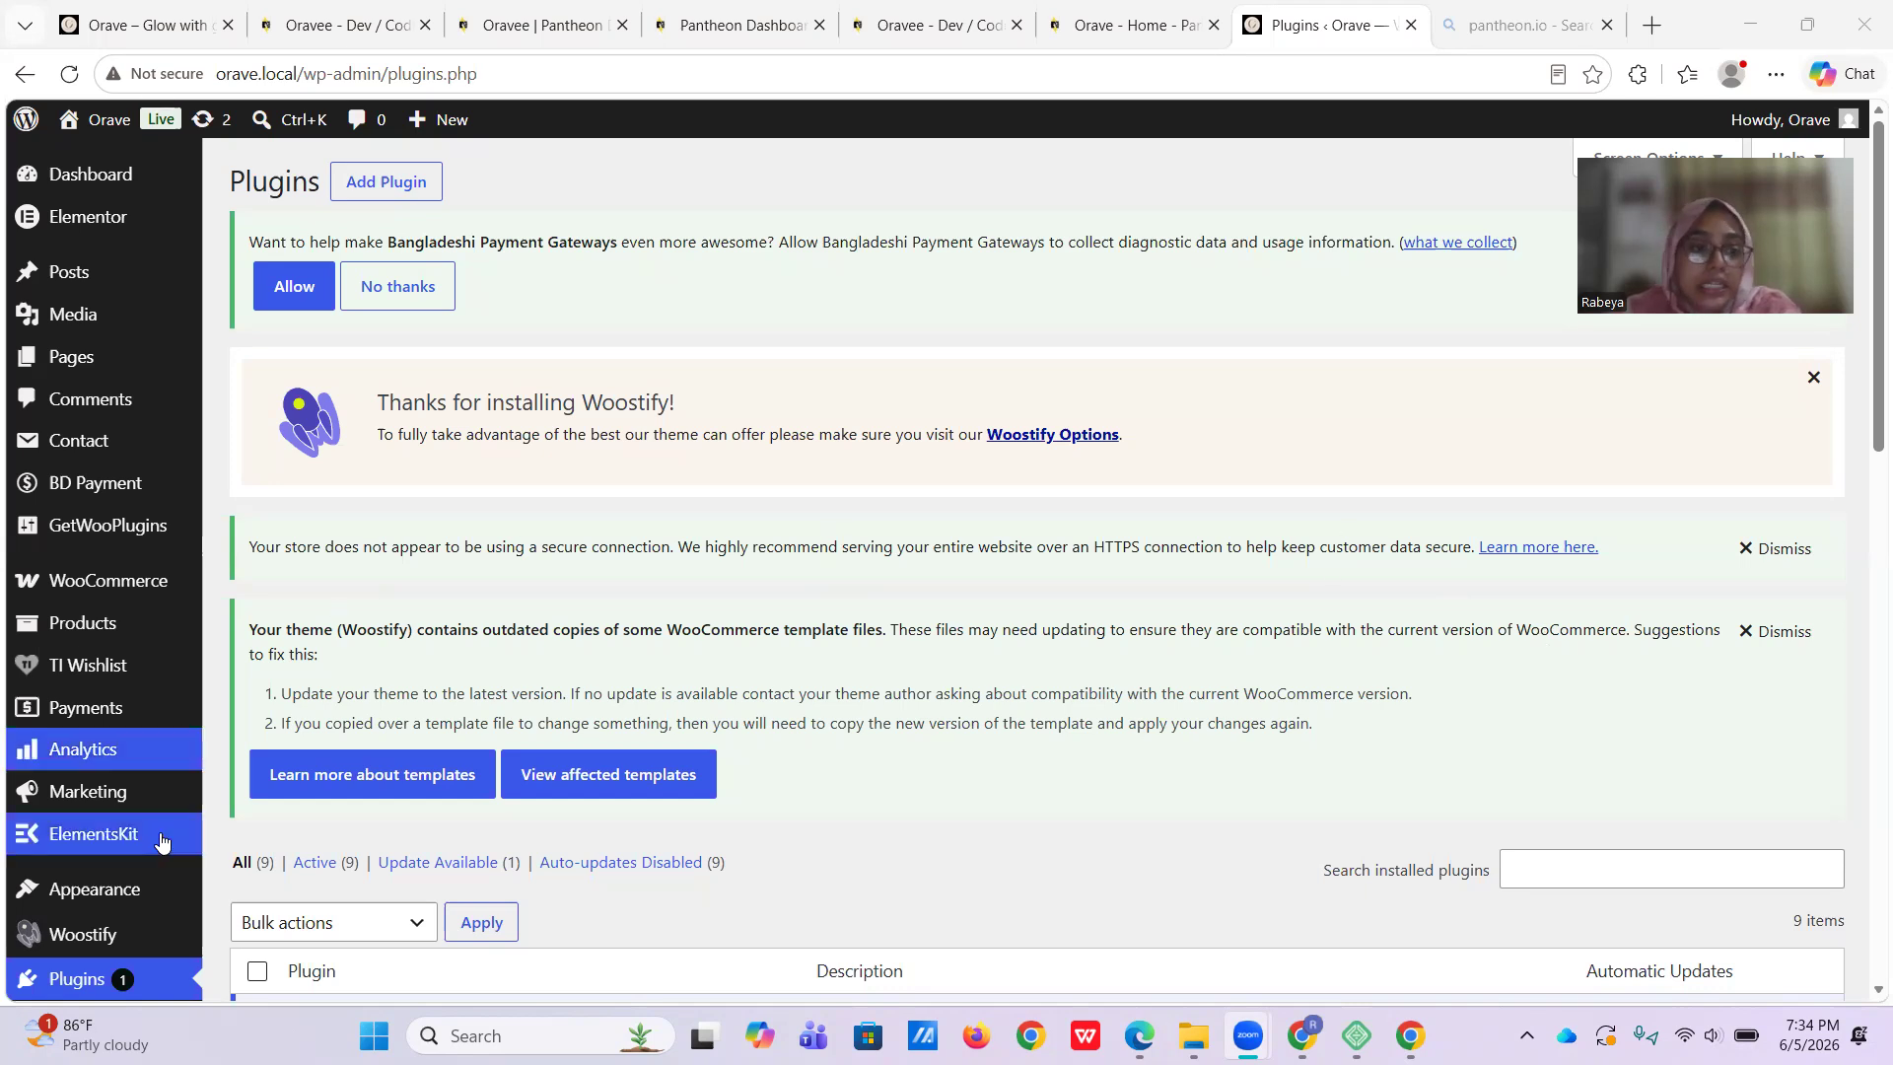
# Review the installed plugins list, from All-in-One WP Migration (100GB version) down to WooCommerce
pyautogui.scroll(-3, 148, 789)
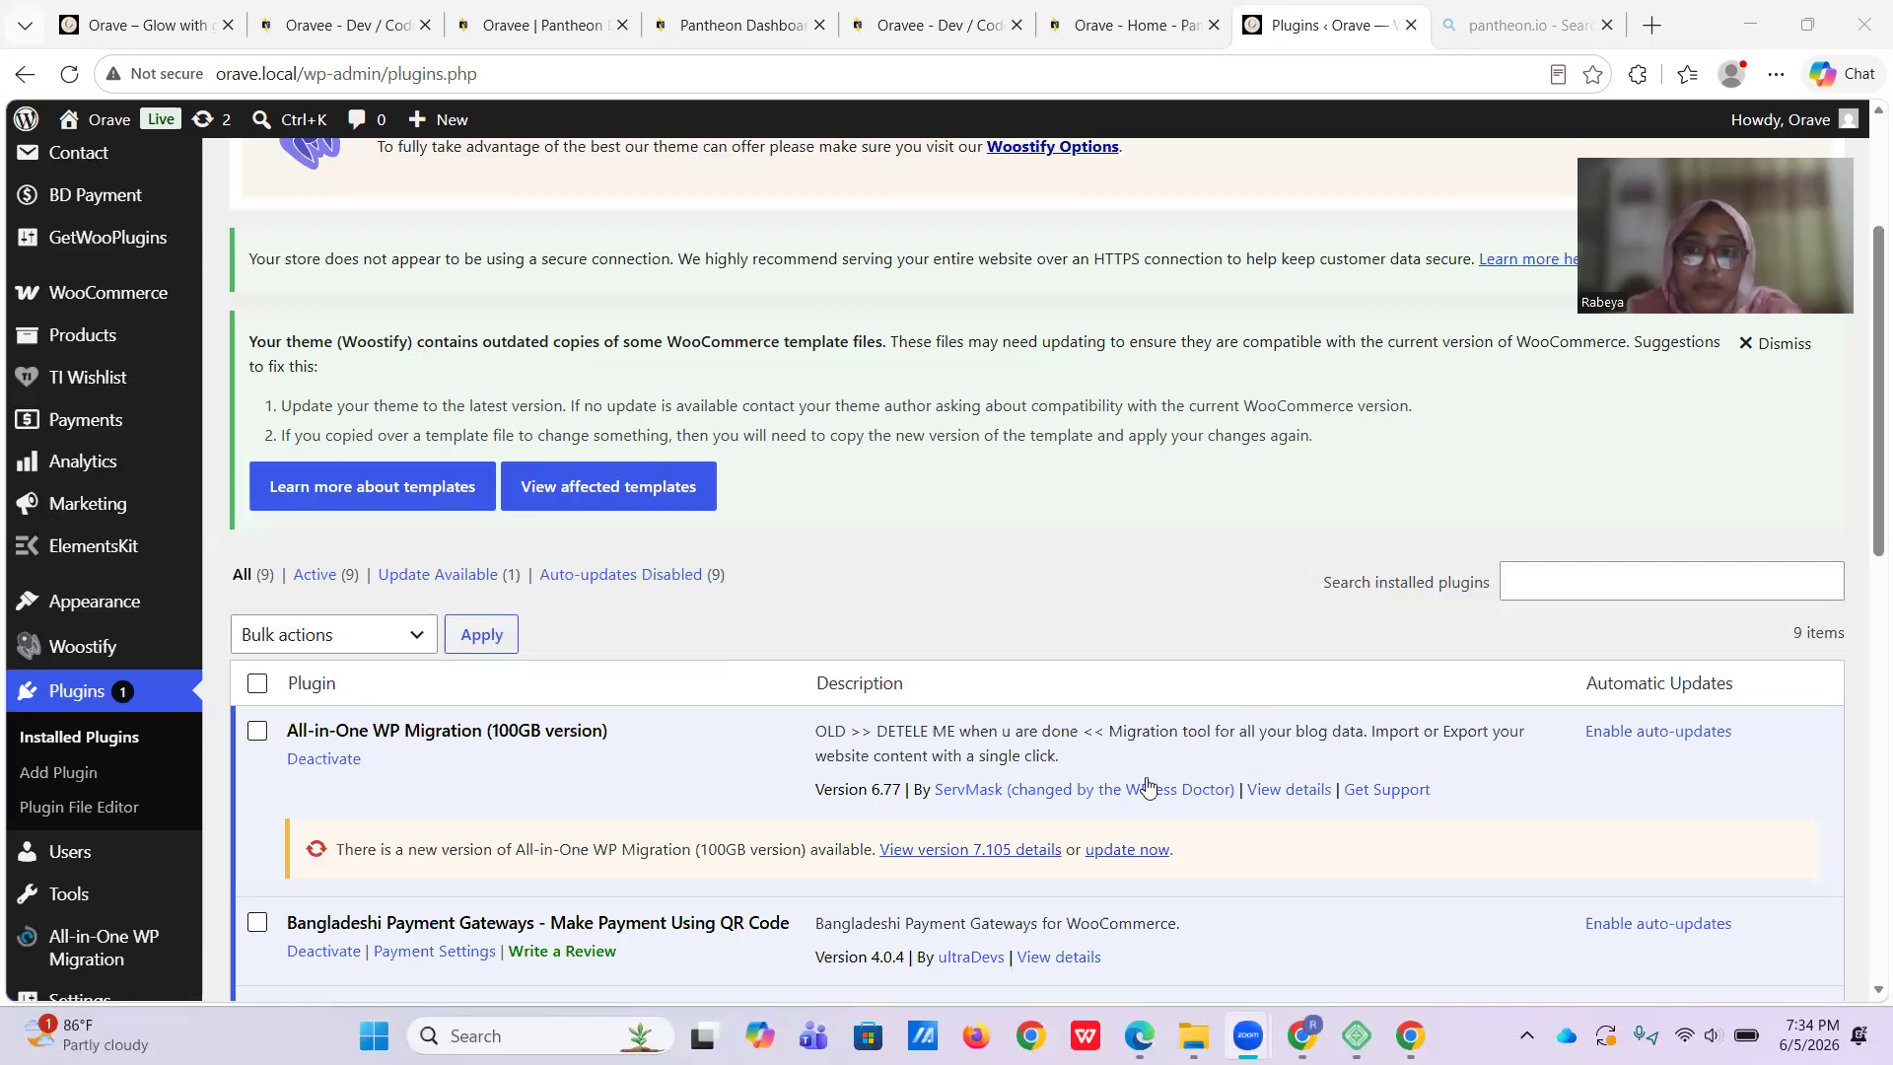
pyautogui.scroll(-10, 723, 803)
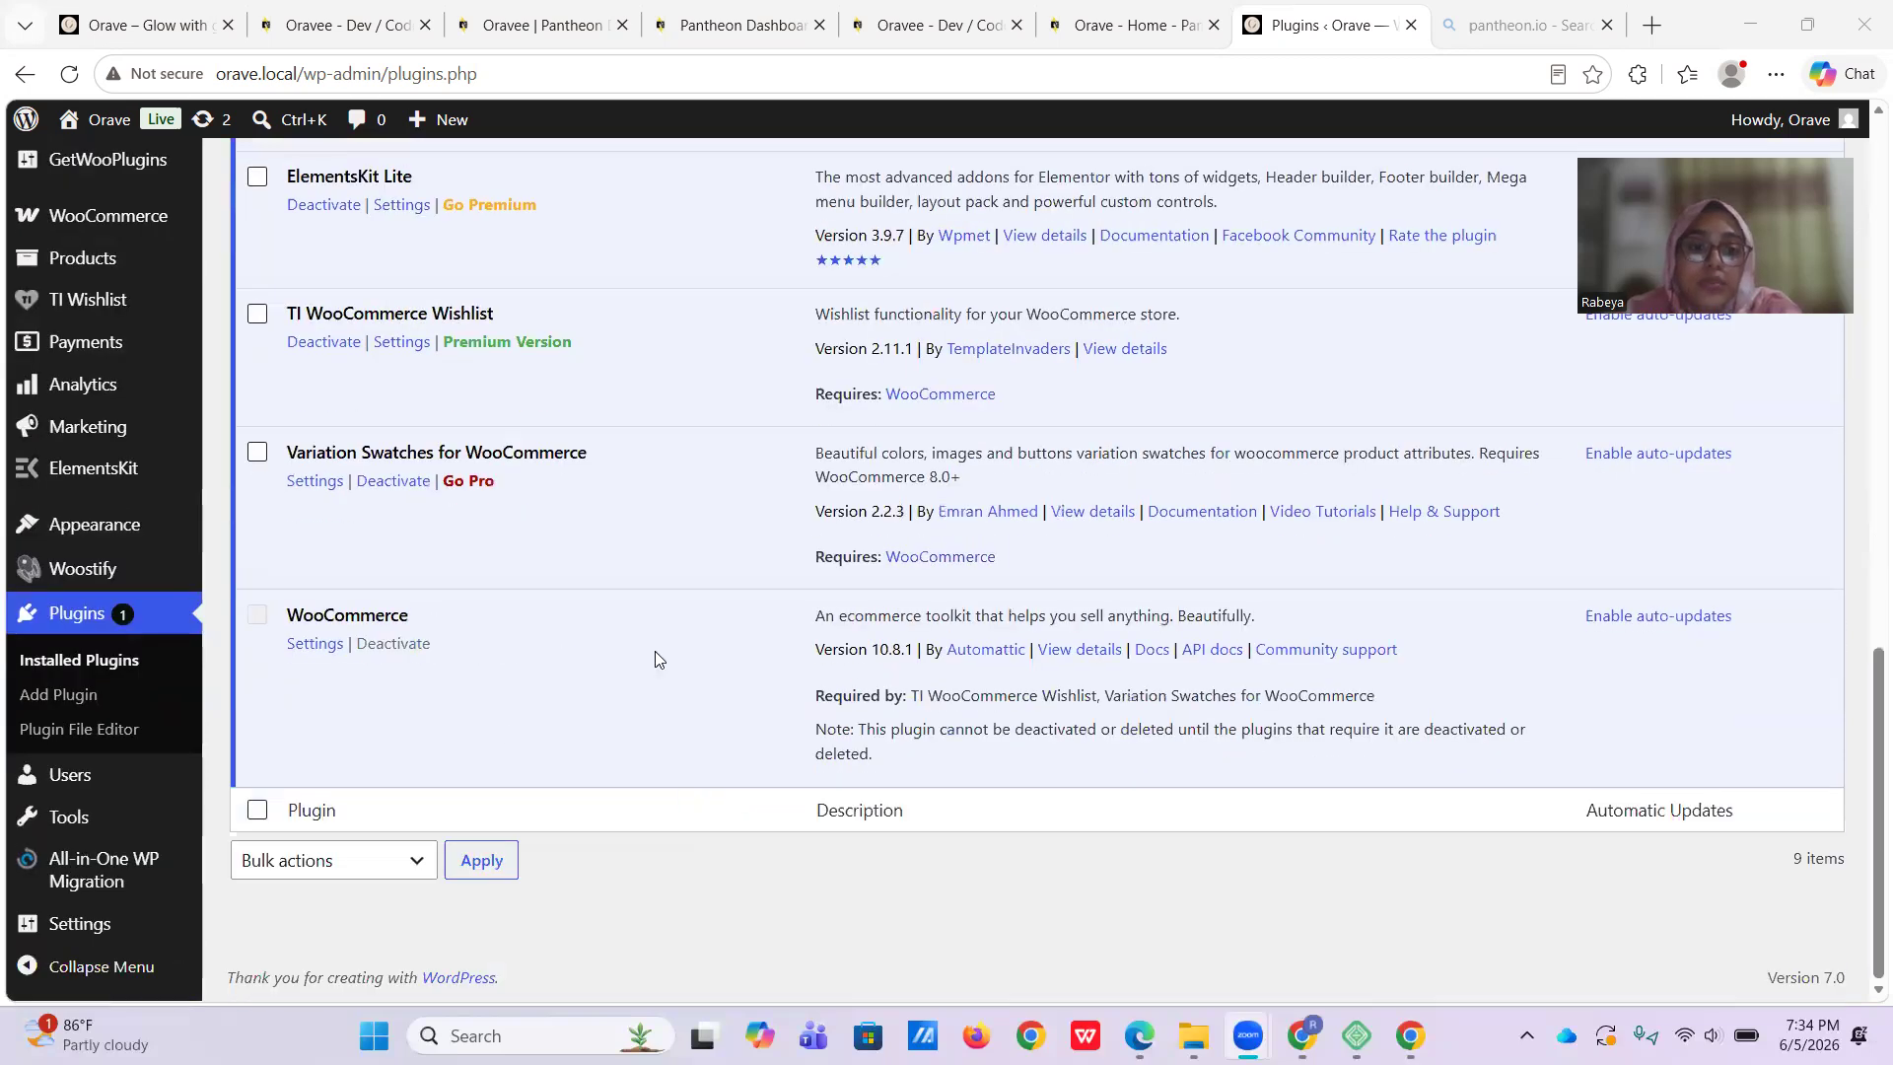
pyautogui.scroll(15, 645, 674)
pyautogui.scroll(-5, 746, 698)
pyautogui.scroll(5, 747, 698)
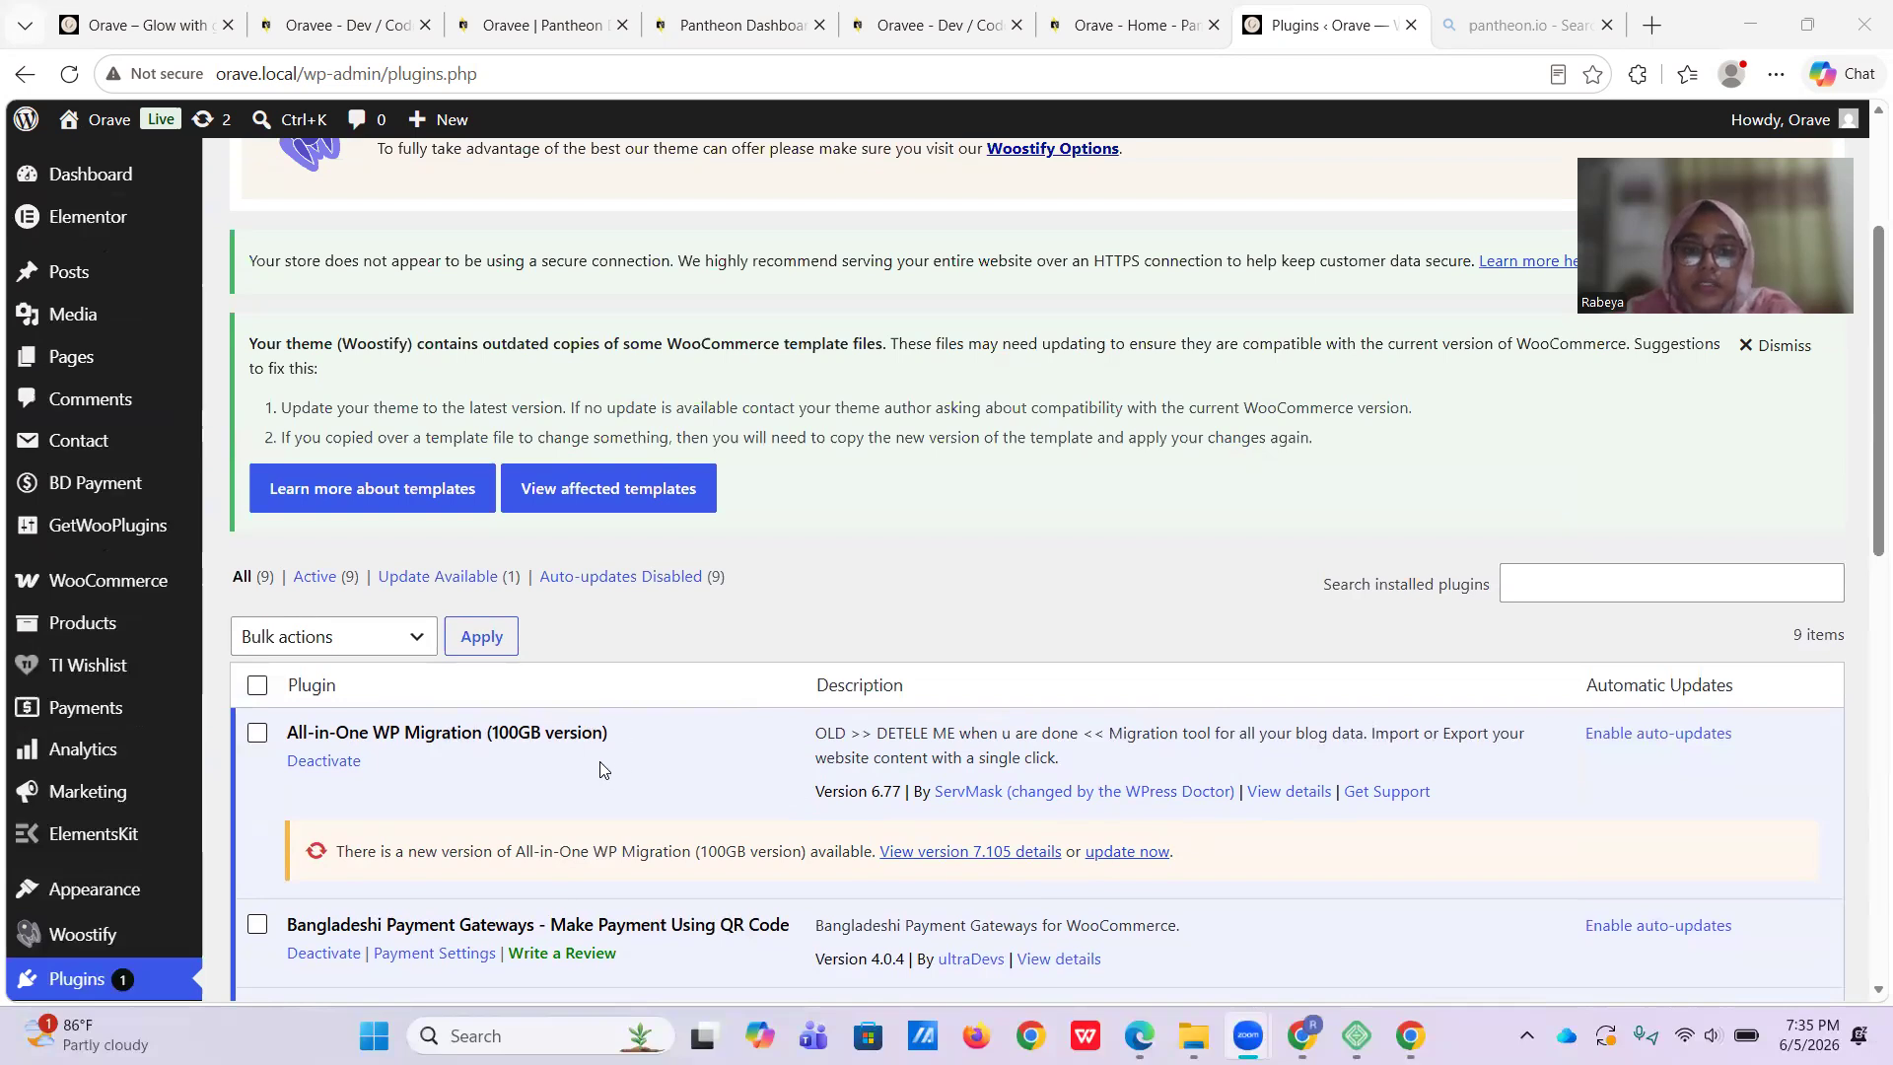
pyautogui.scroll(3, 605, 757)
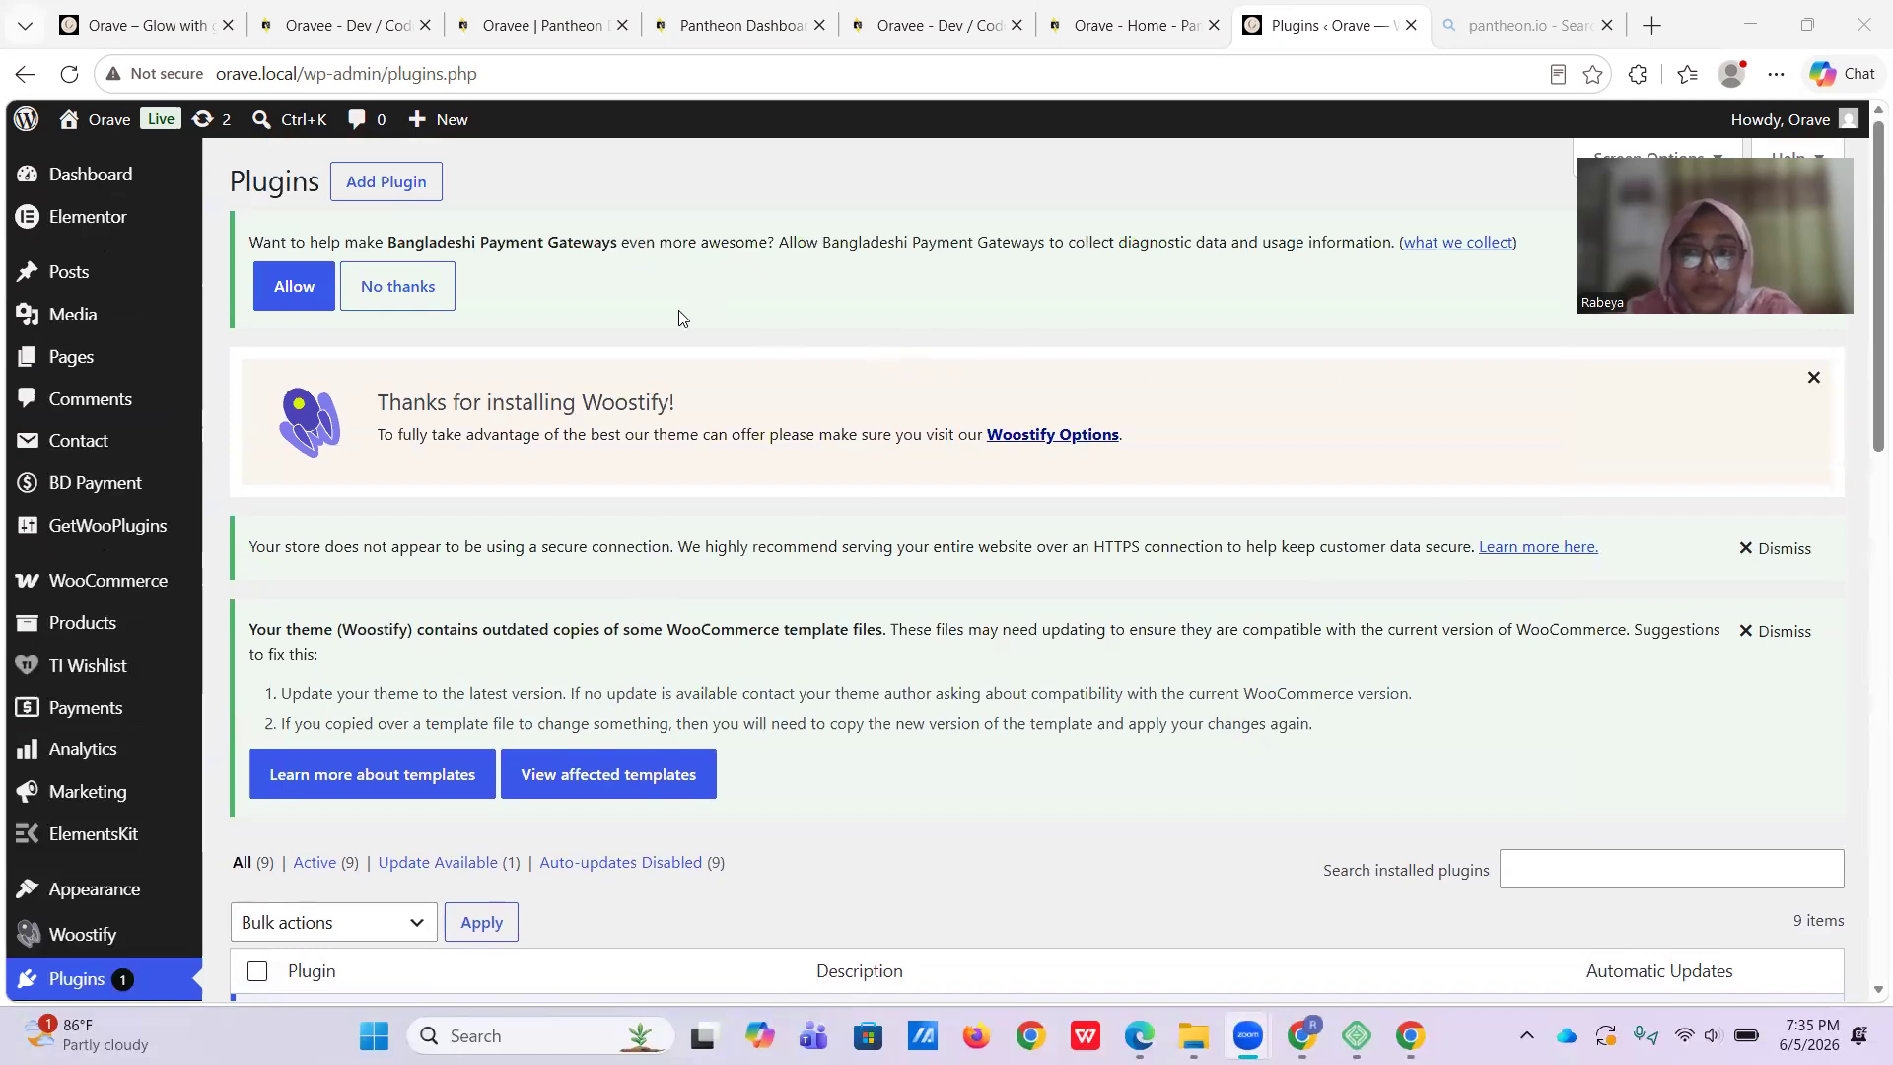
# Open the Add Plugins page and look through the featured plugins
pyautogui.click(396, 180)
pyautogui.click(394, 181)
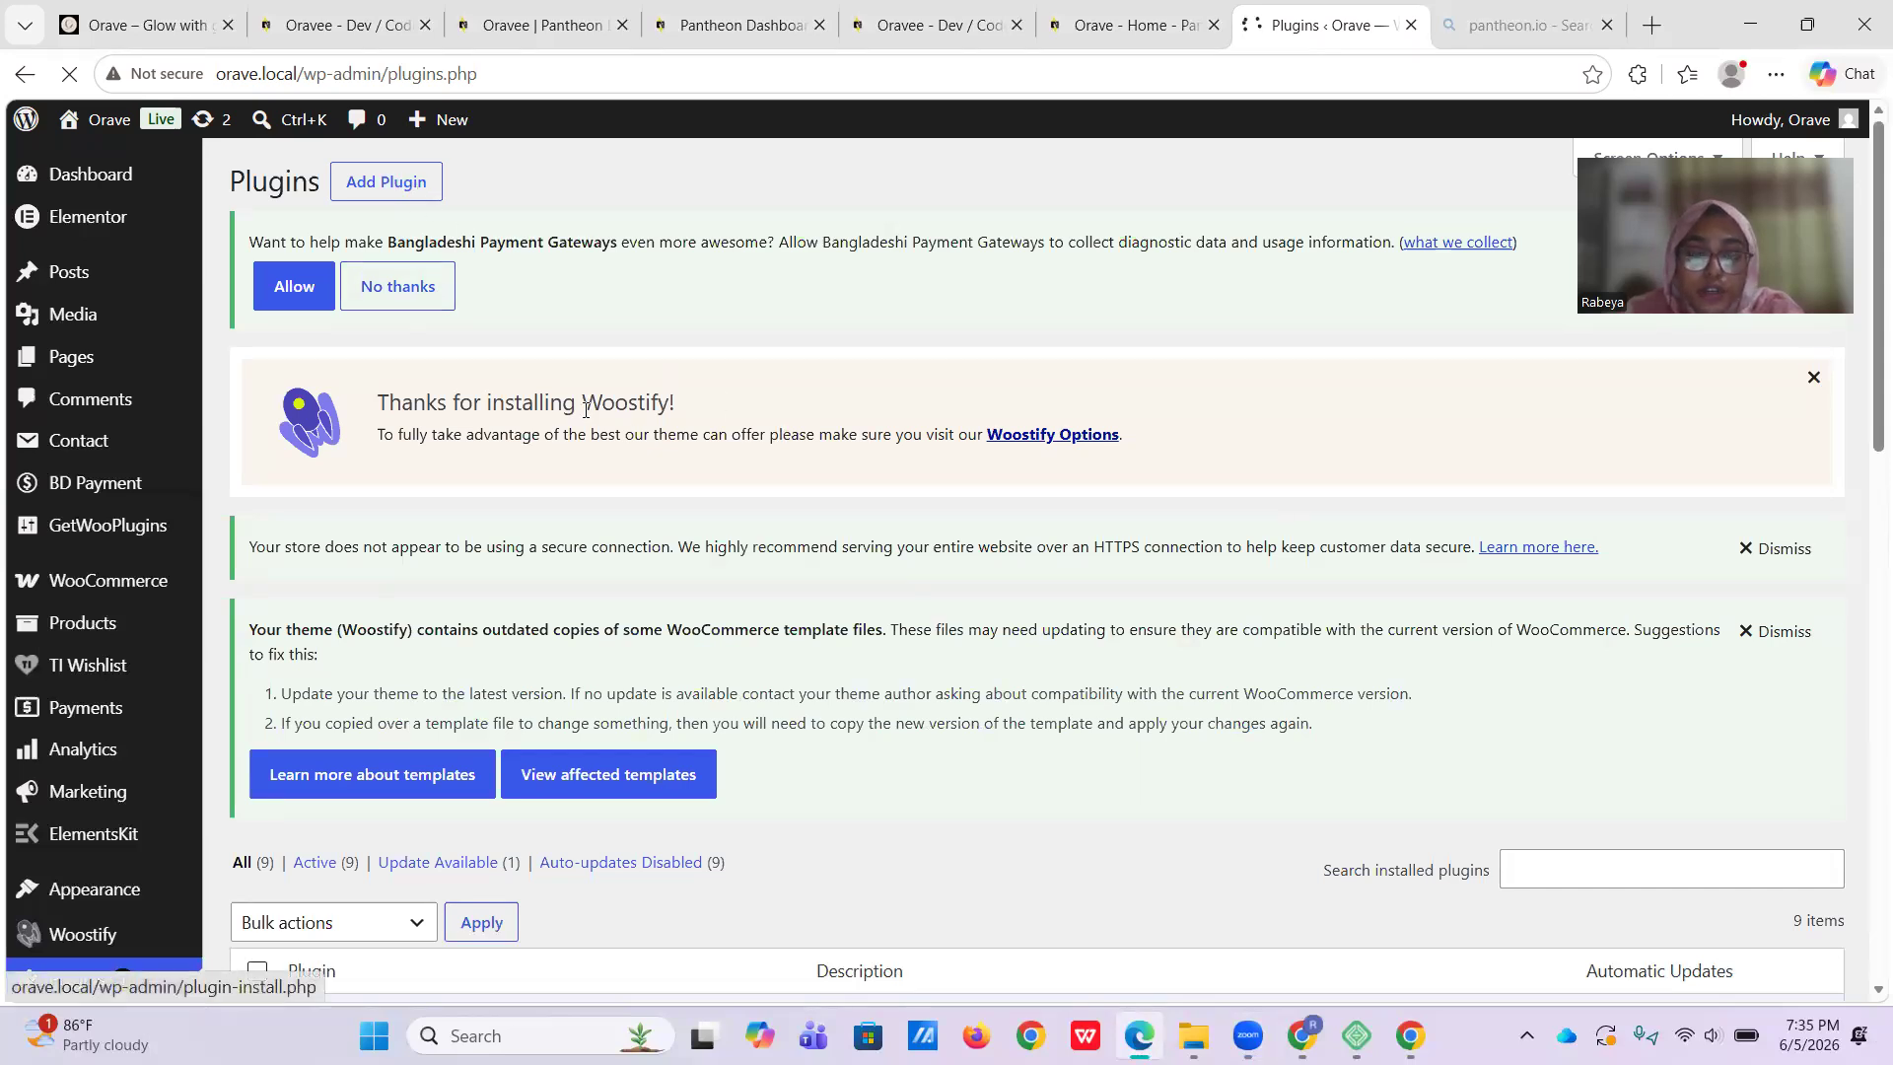
pyautogui.scroll(-6, 873, 498)
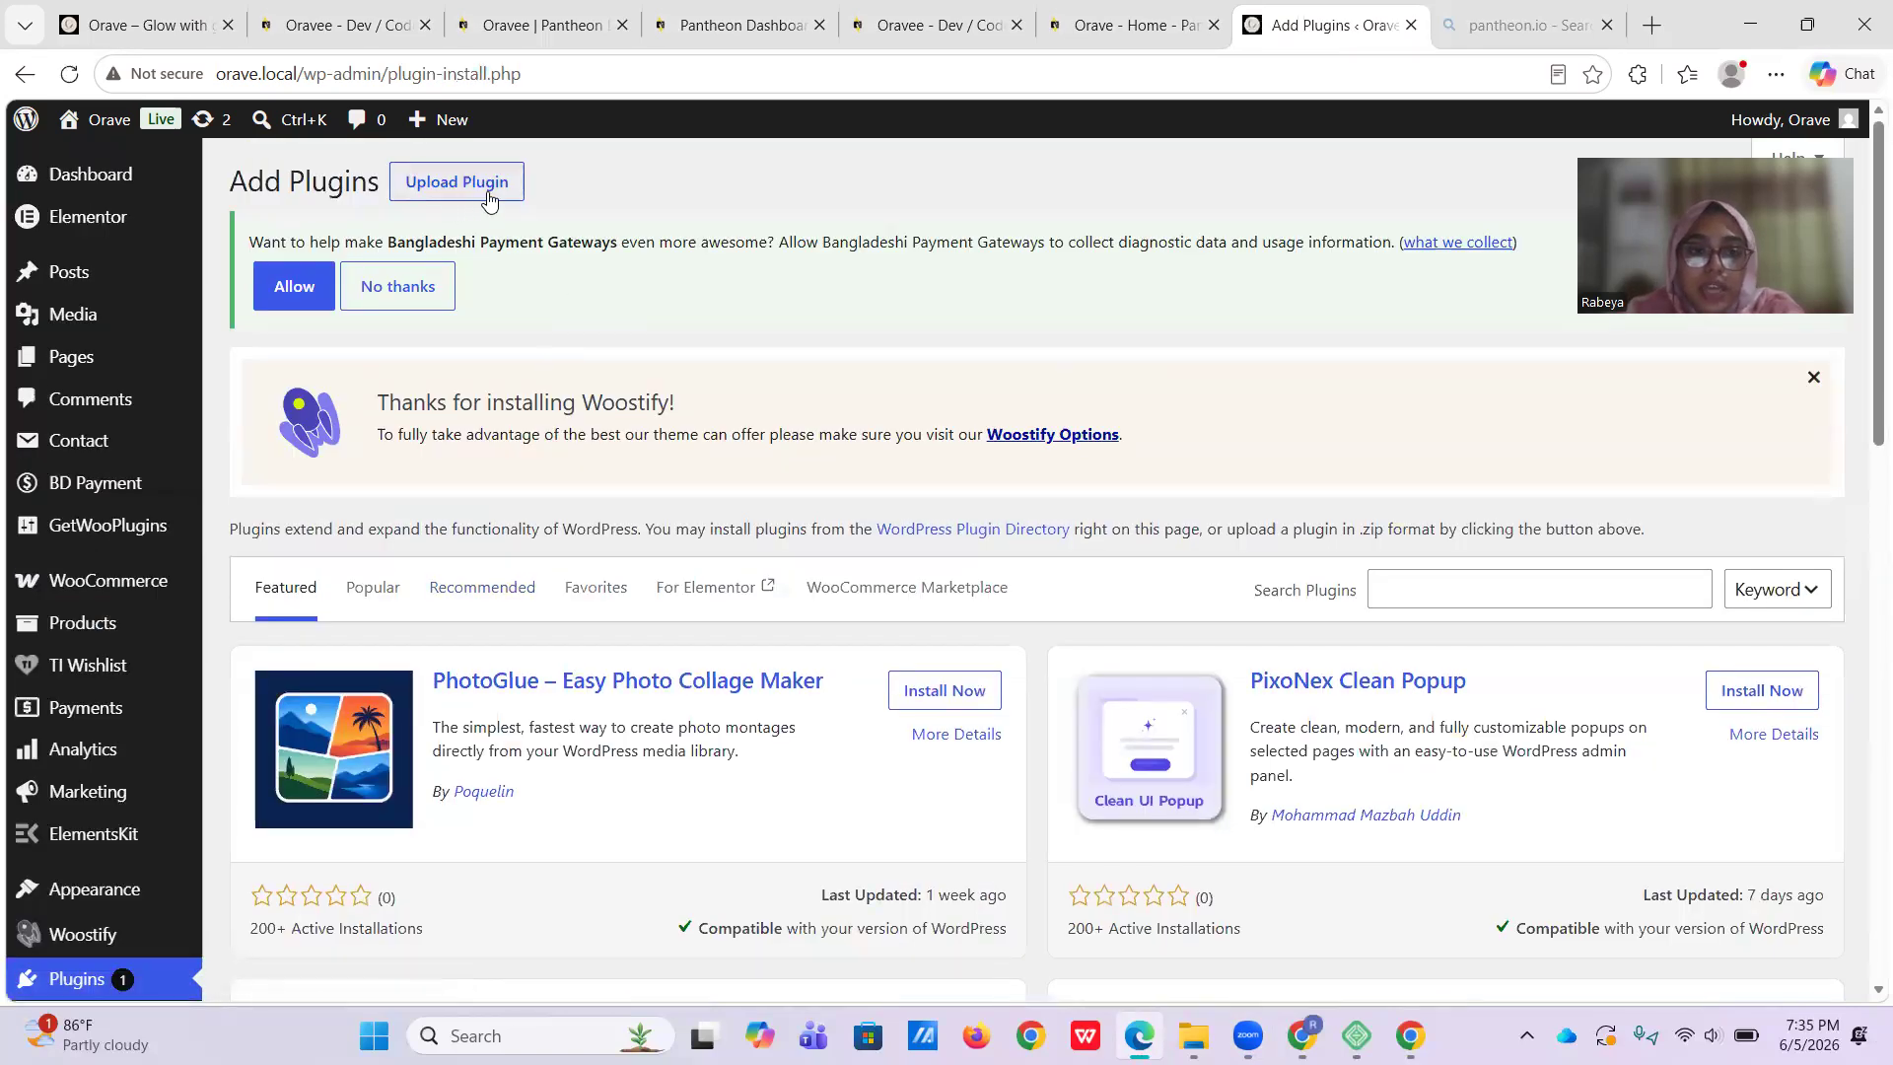
pyautogui.scroll(-3, 754, 591)
pyautogui.scroll(3, 670, 547)
pyautogui.scroll(-6, 247, 789)
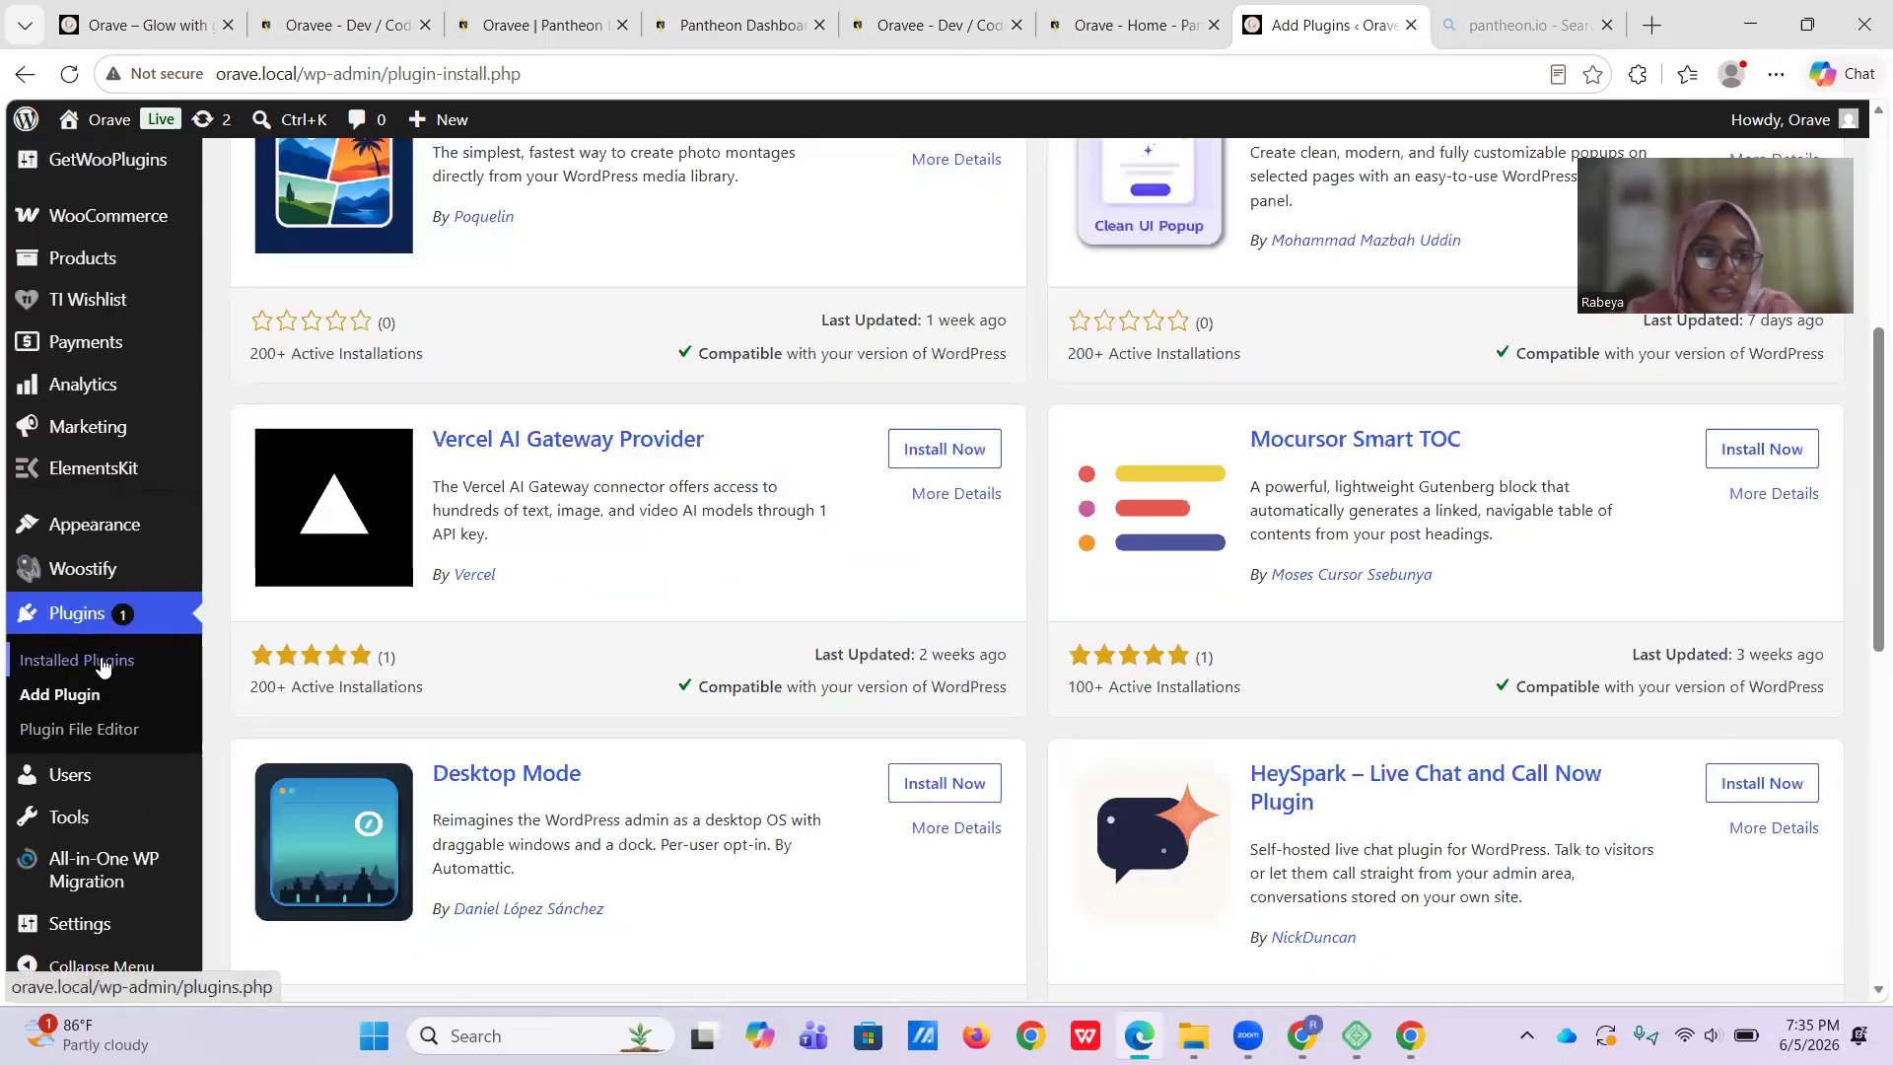
# Return to the installed plugins and check the All-in-One WP Migration entry
pyautogui.click(115, 666)
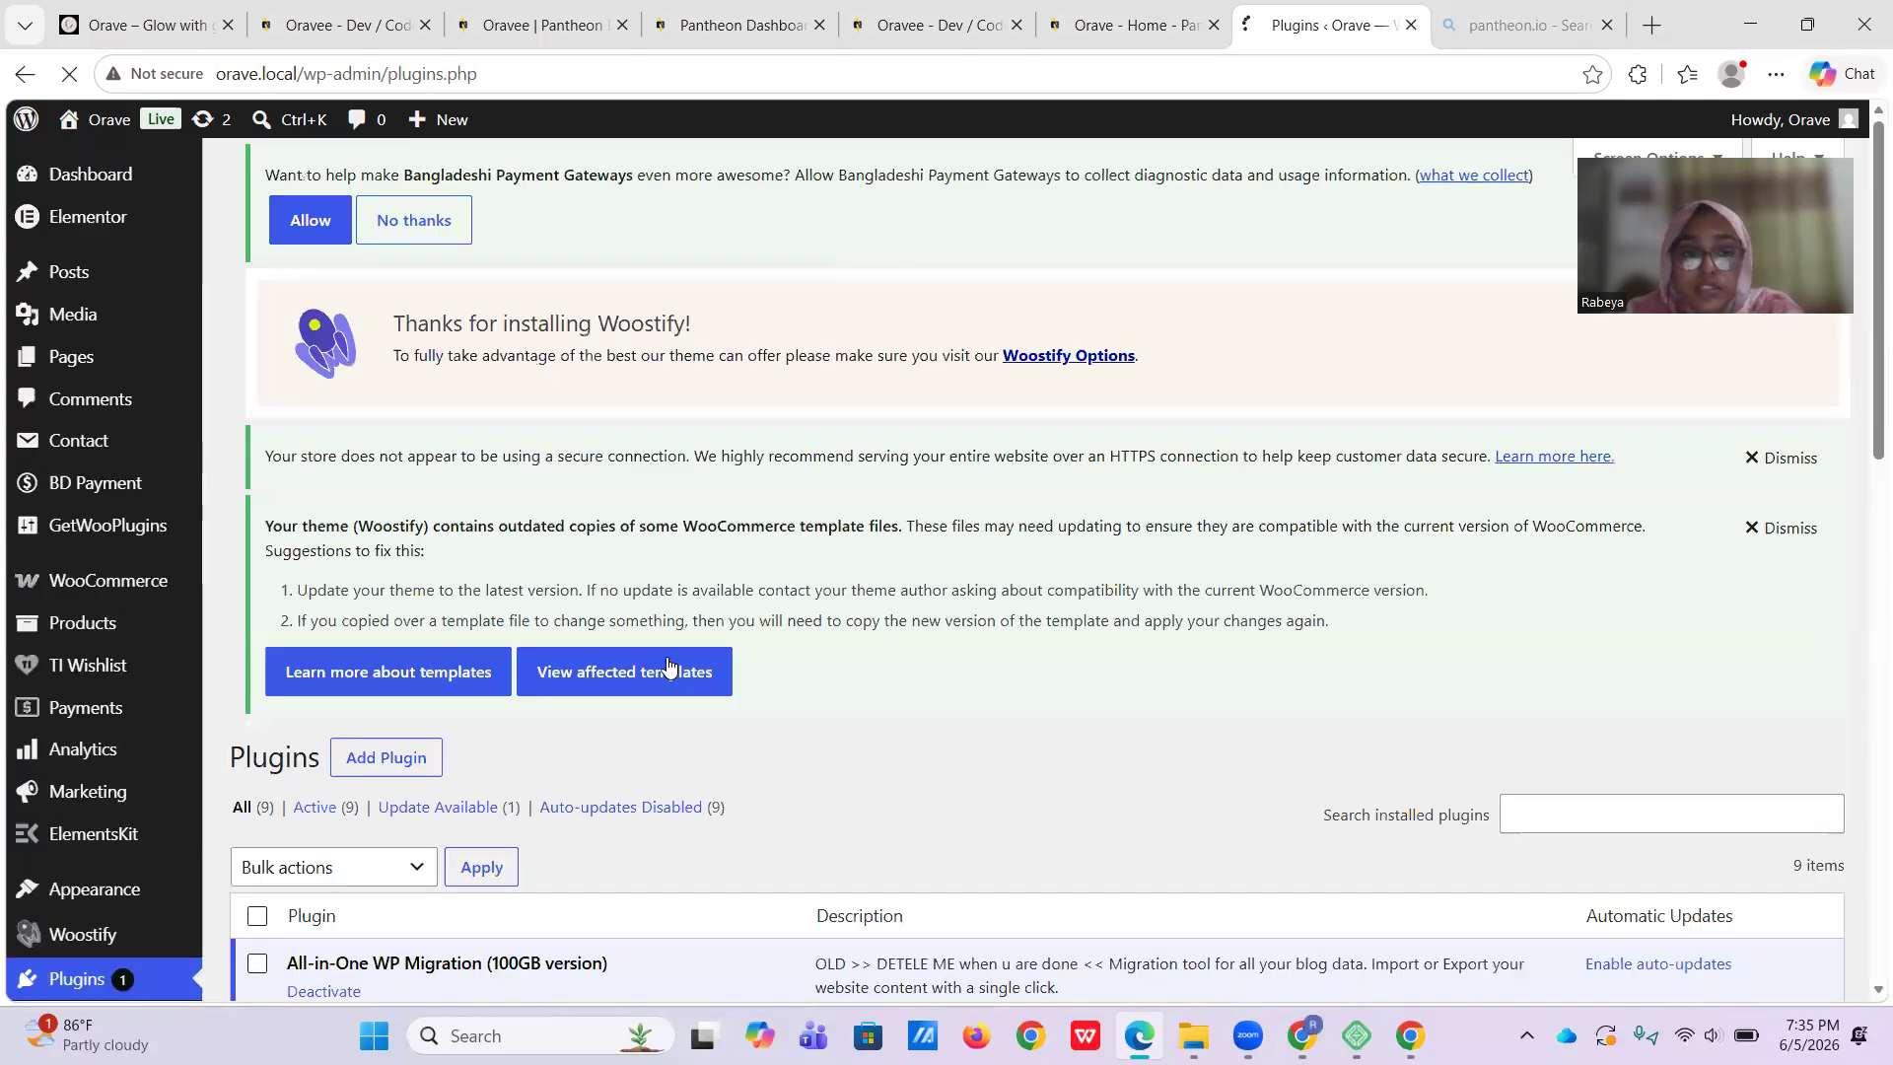
pyautogui.scroll(-6, 510, 690)
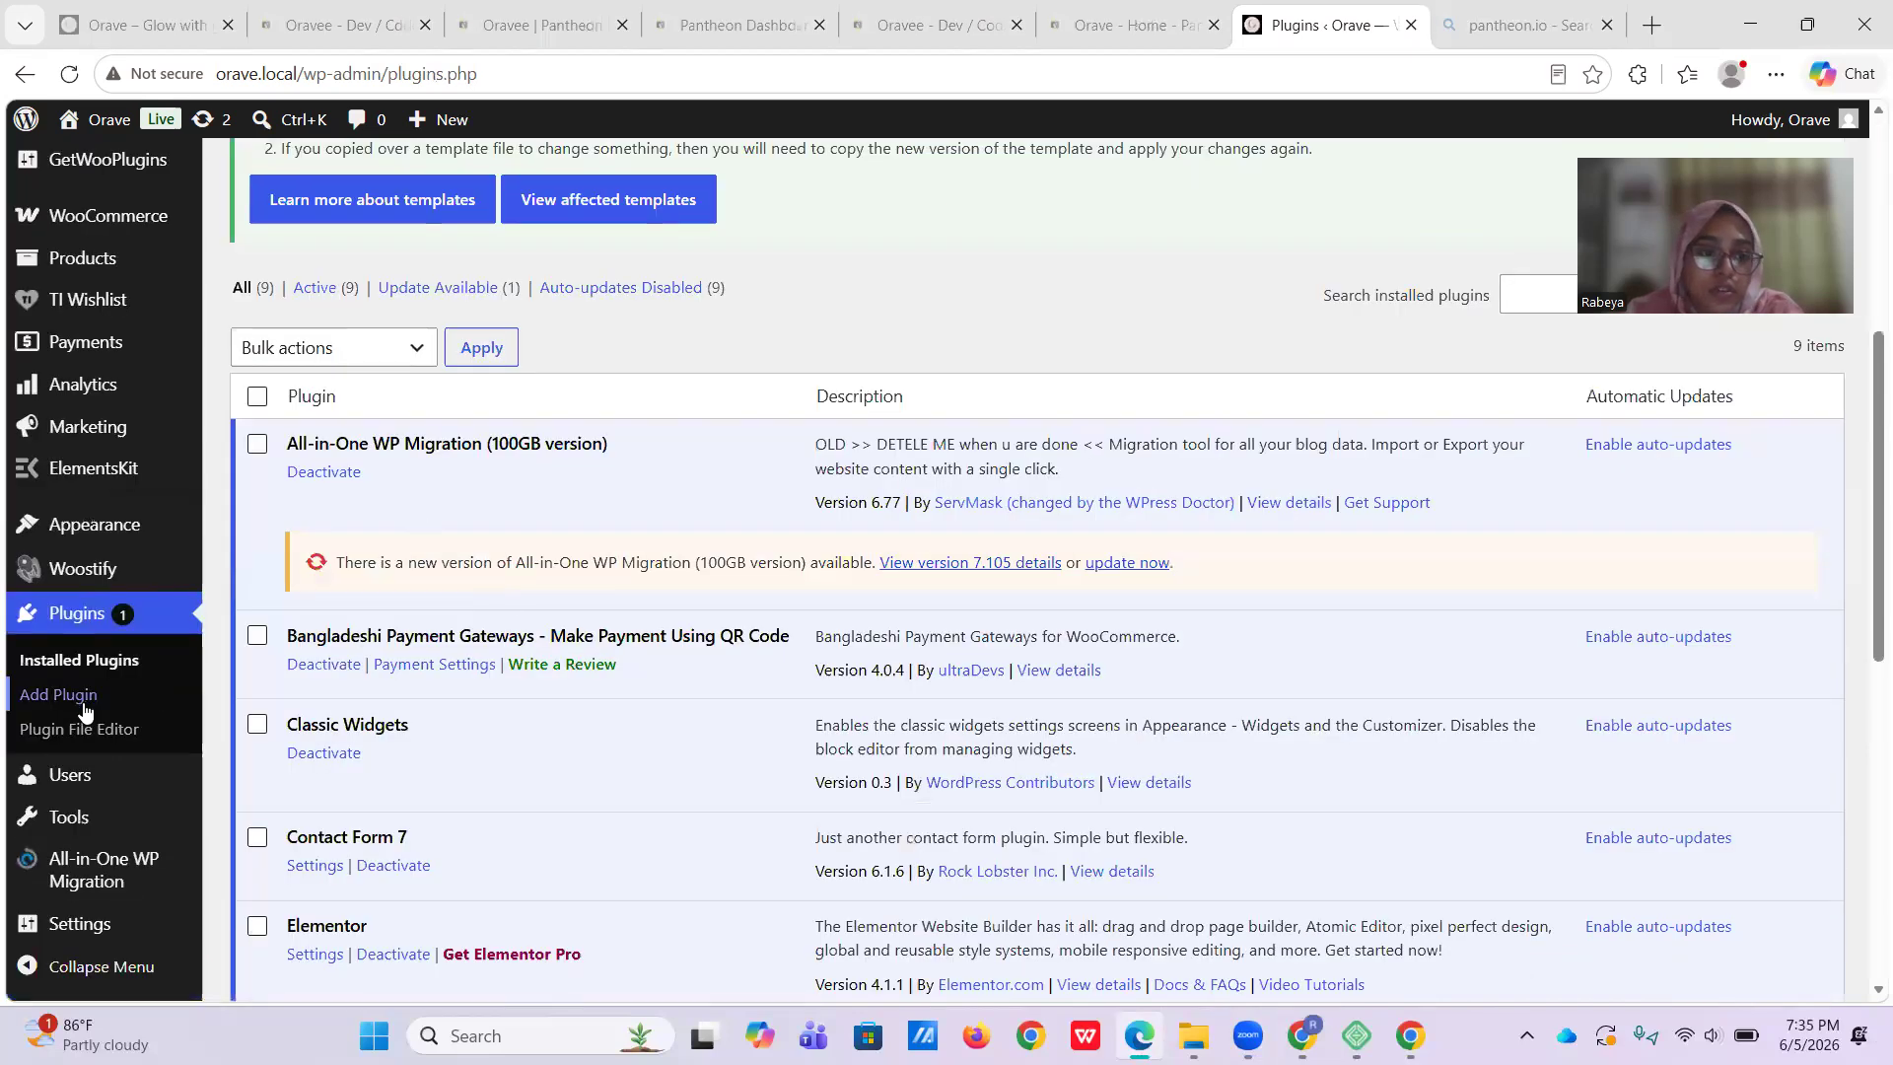
pyautogui.scroll(-2, 86, 712)
# Start exporting the site to a file with All-in-One WP Migration, and stop the export
pyautogui.moveTo(137, 886)
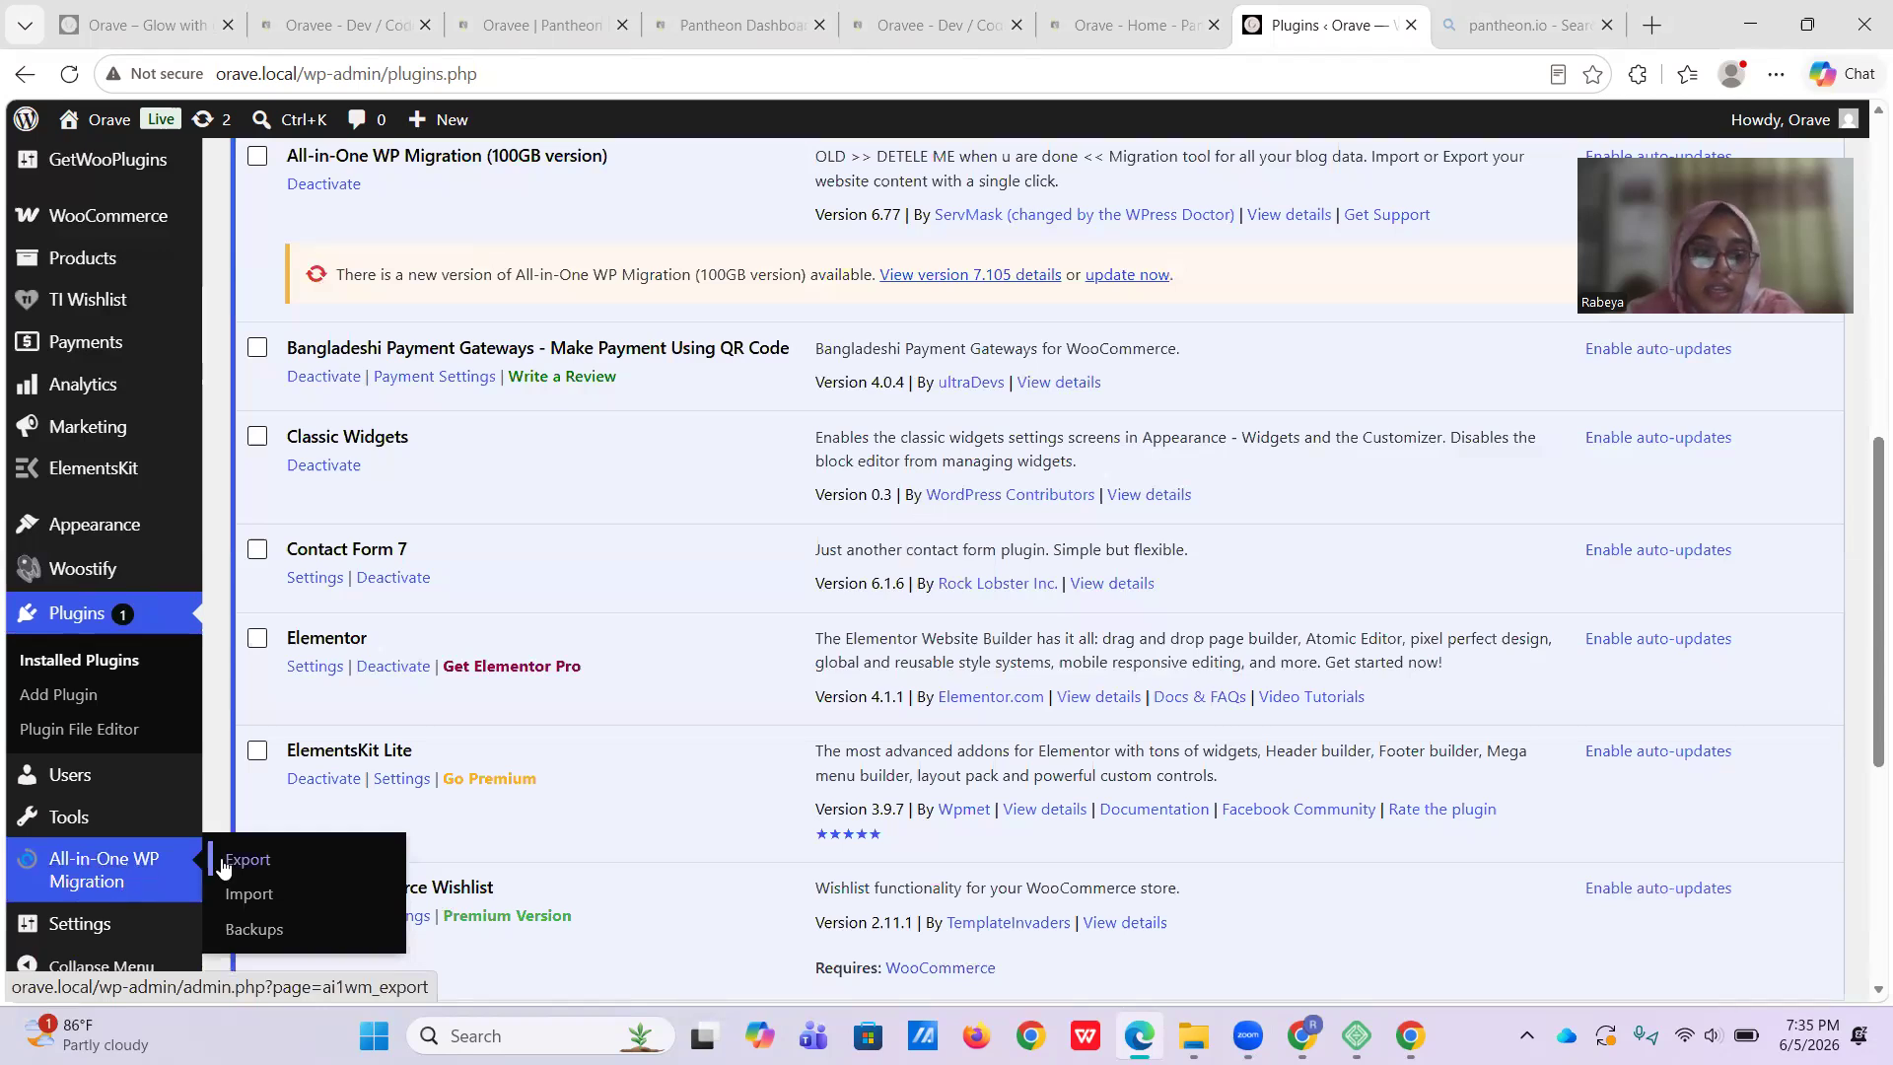
pyautogui.click(264, 868)
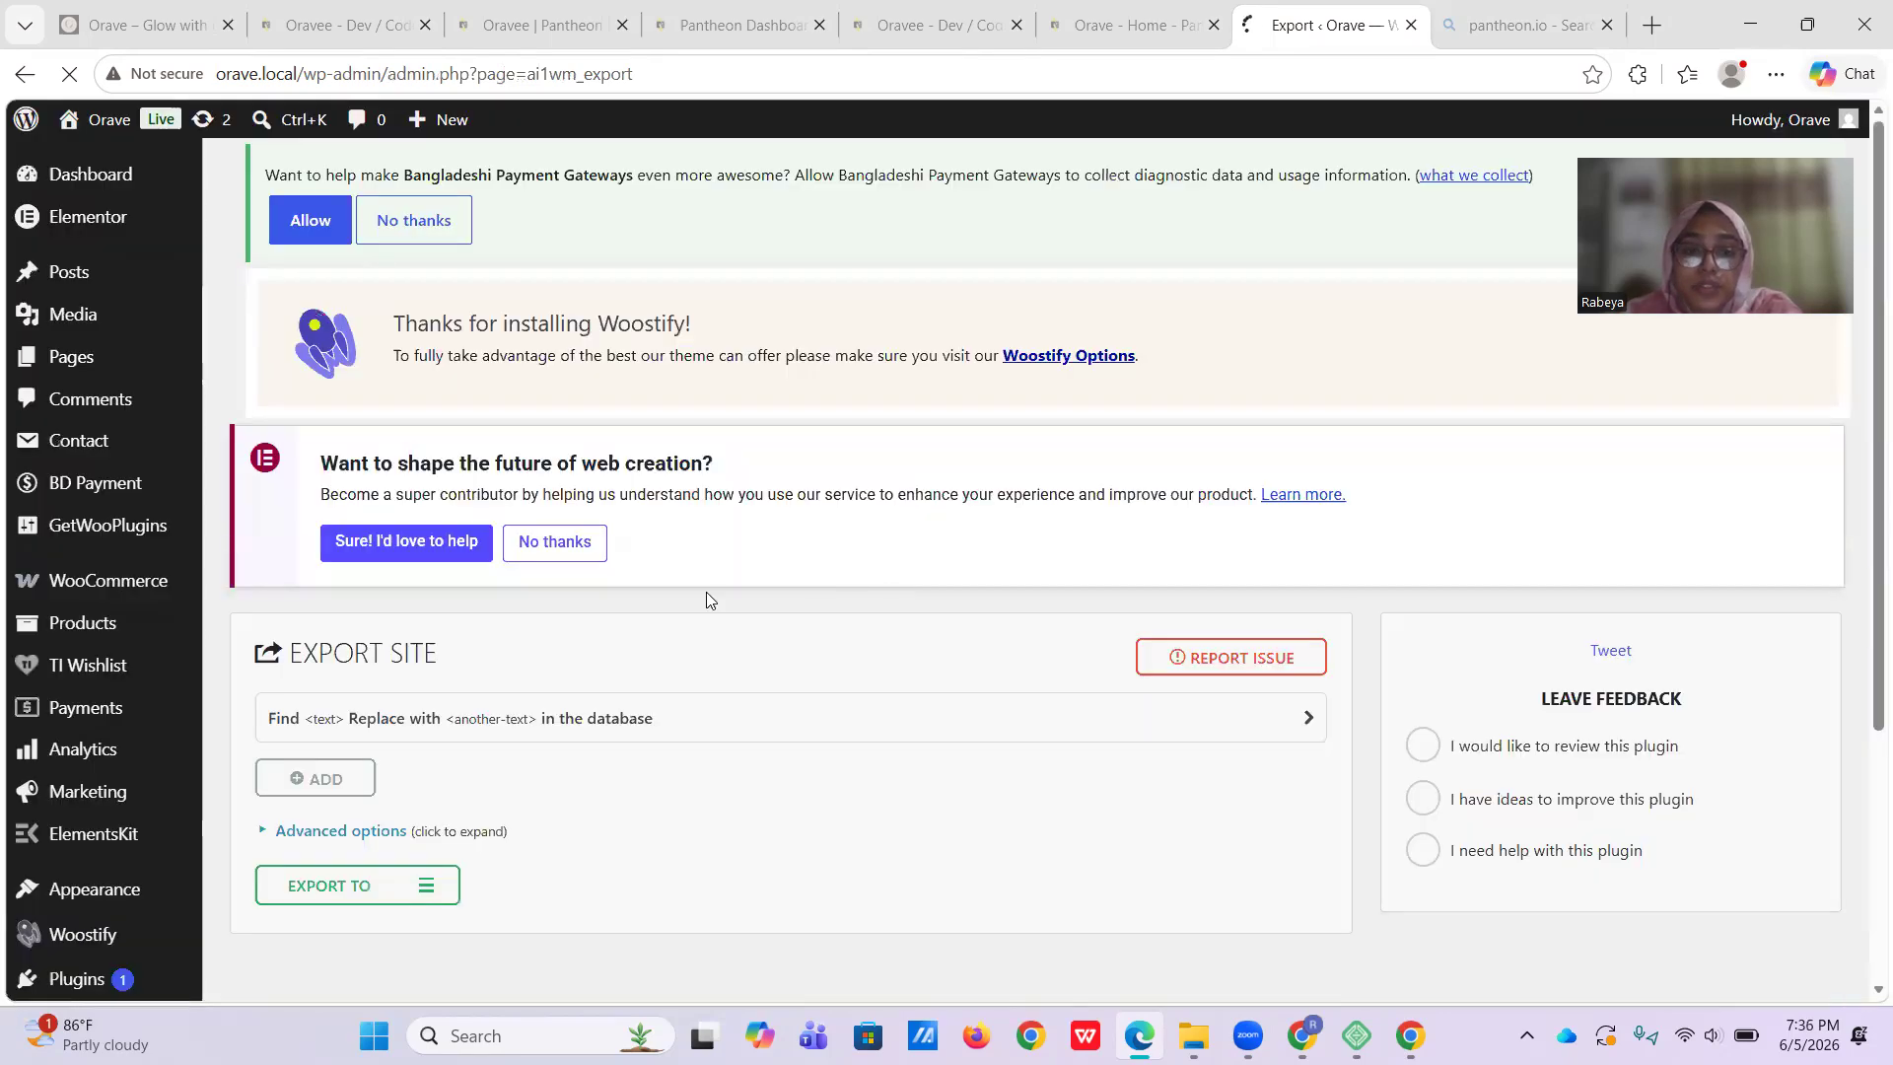
pyautogui.scroll(-4, 431, 736)
pyautogui.click(340, 520)
pyautogui.click(343, 558)
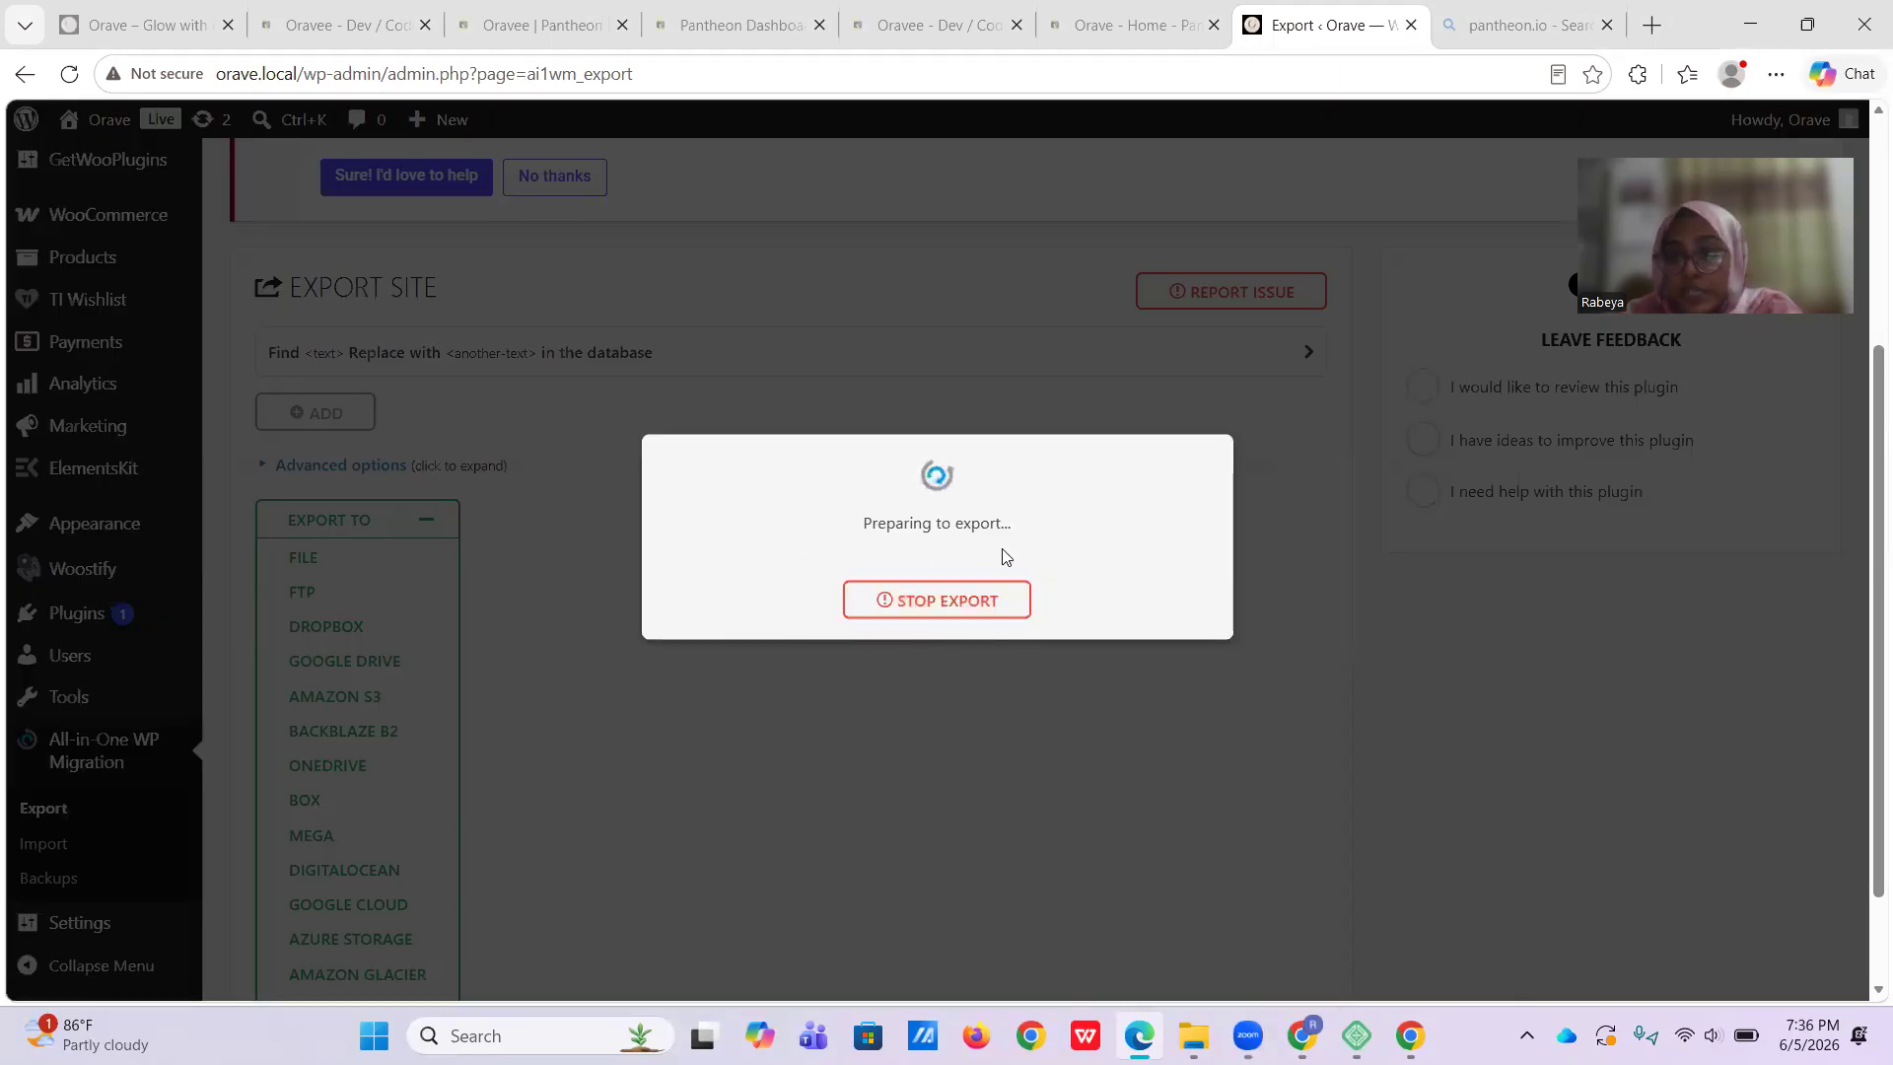
pyautogui.click(964, 598)
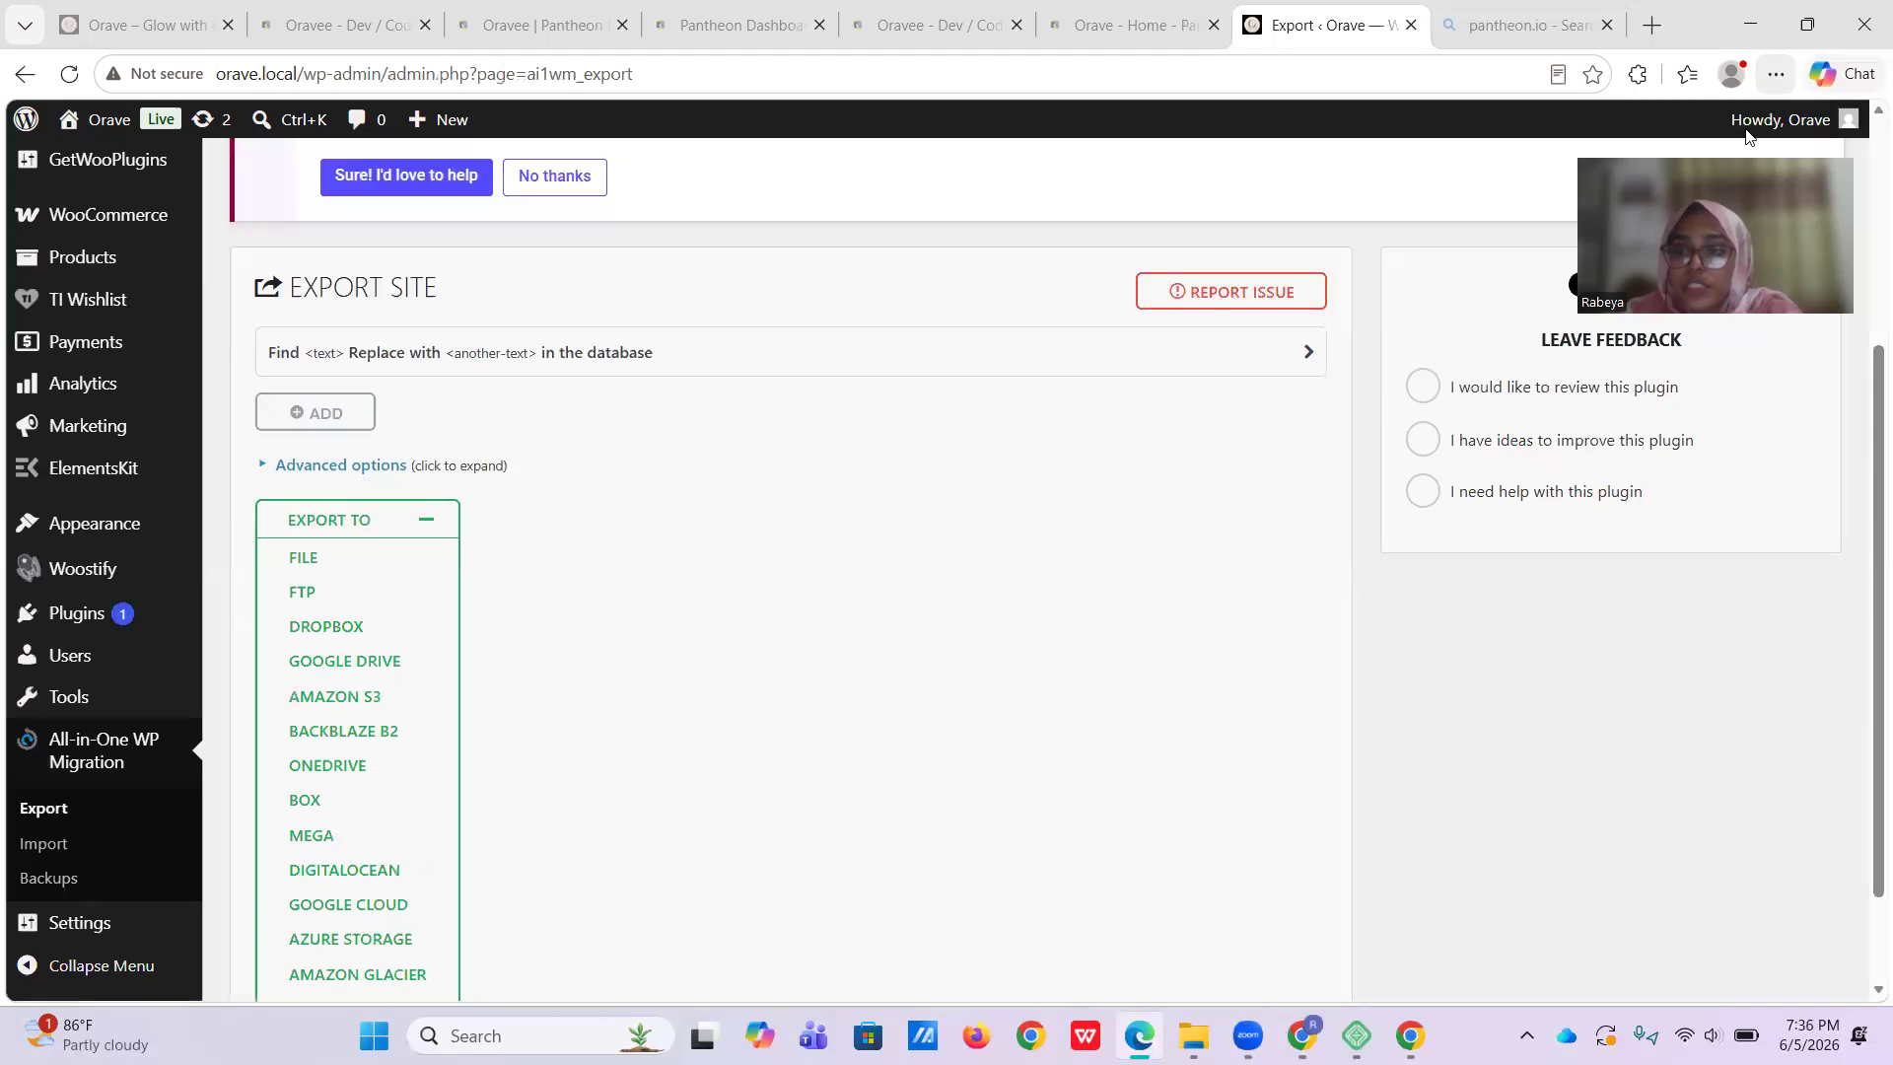
# Check the browser's downloads for the exported orave.local .wpress files and close the list
pyautogui.click(1775, 74)
pyautogui.click(1432, 437)
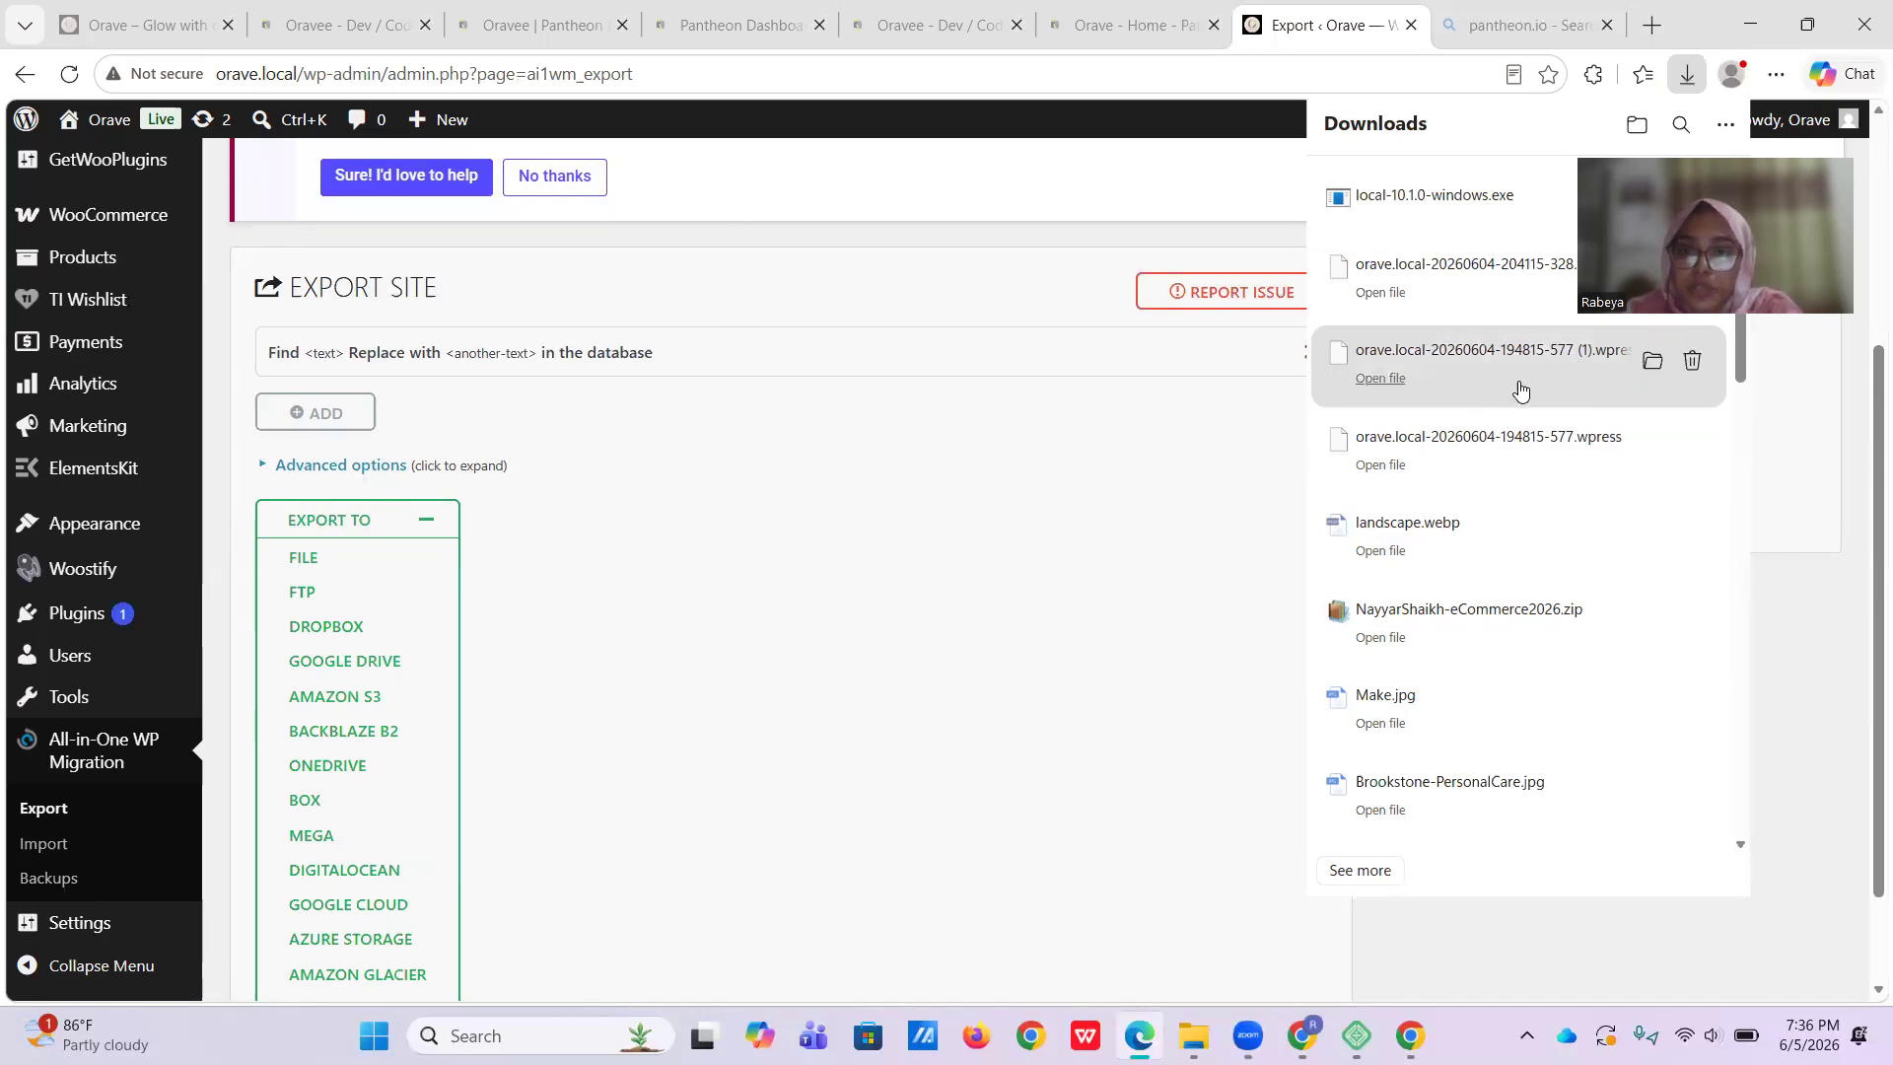
pyautogui.click(1690, 79)
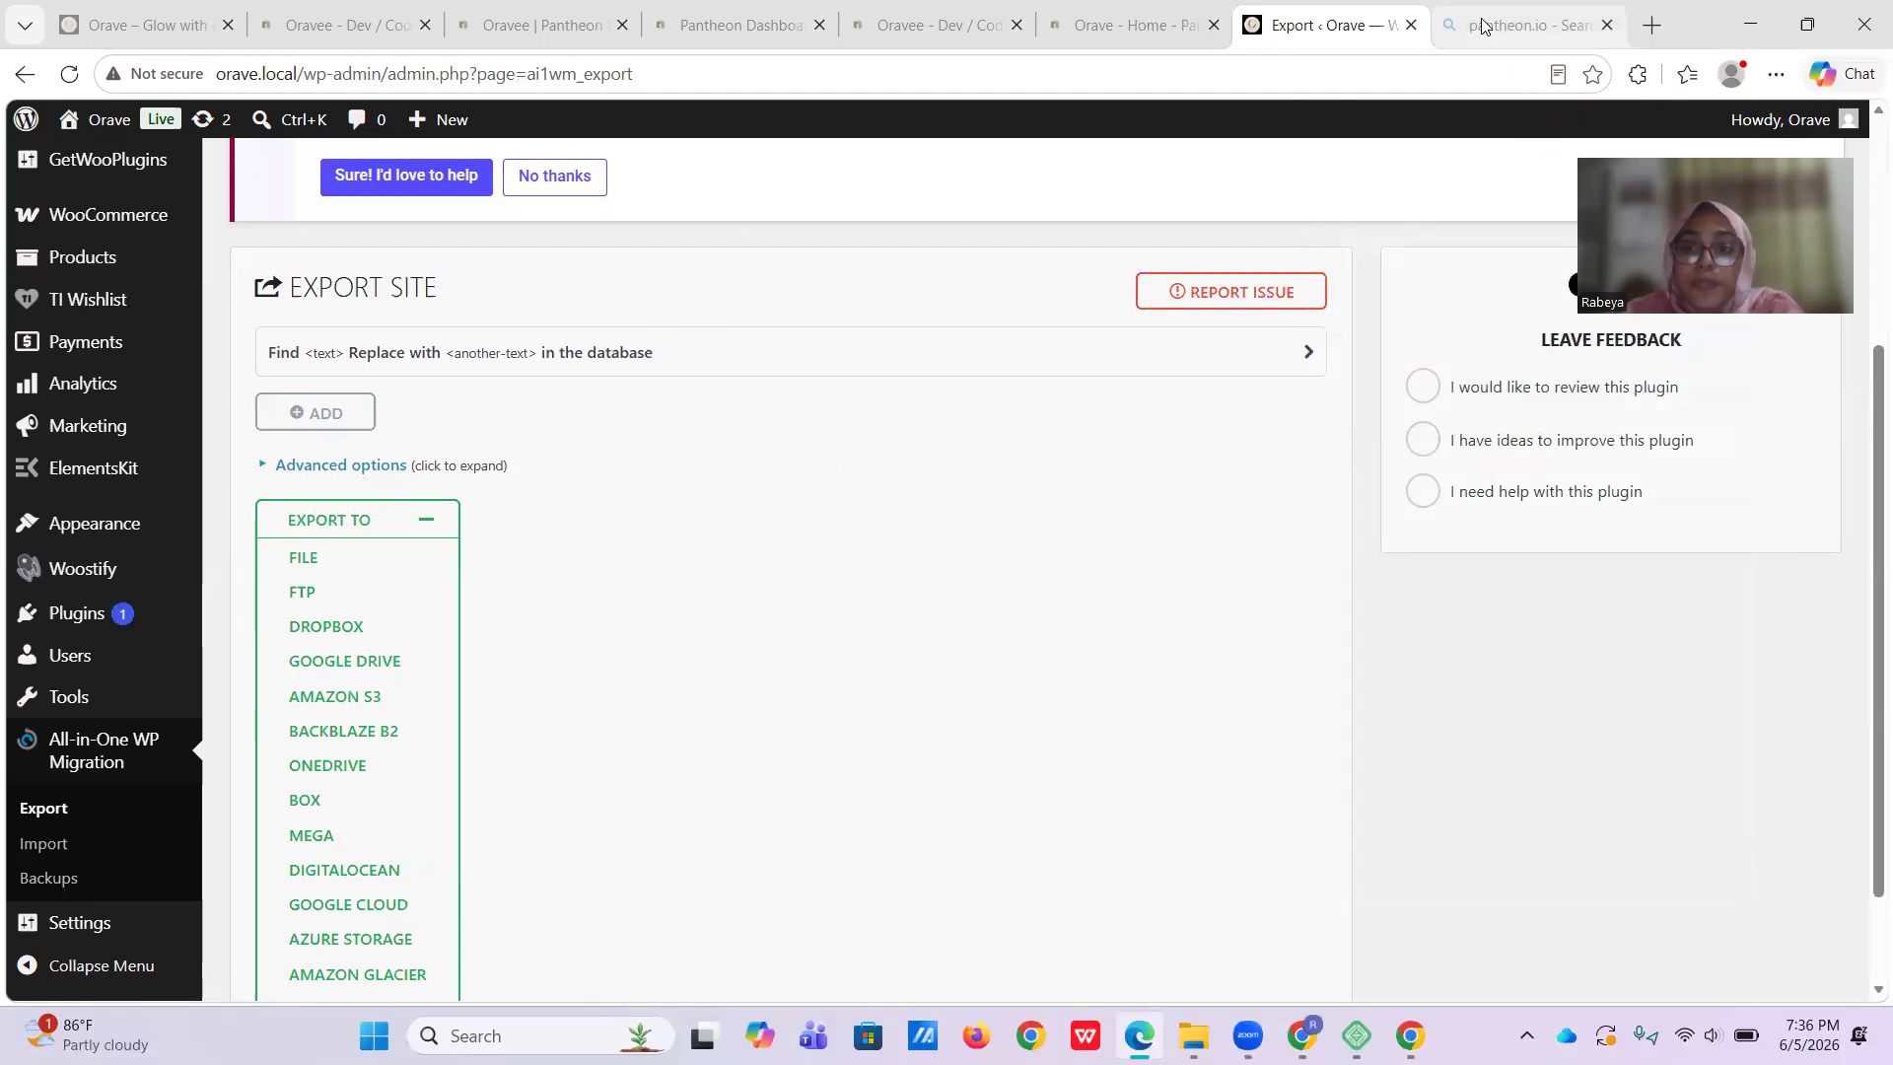
# Open the Pantheon website from the pantheon.io search results and go to the account's workspace dashboard
pyautogui.click(1531, 22)
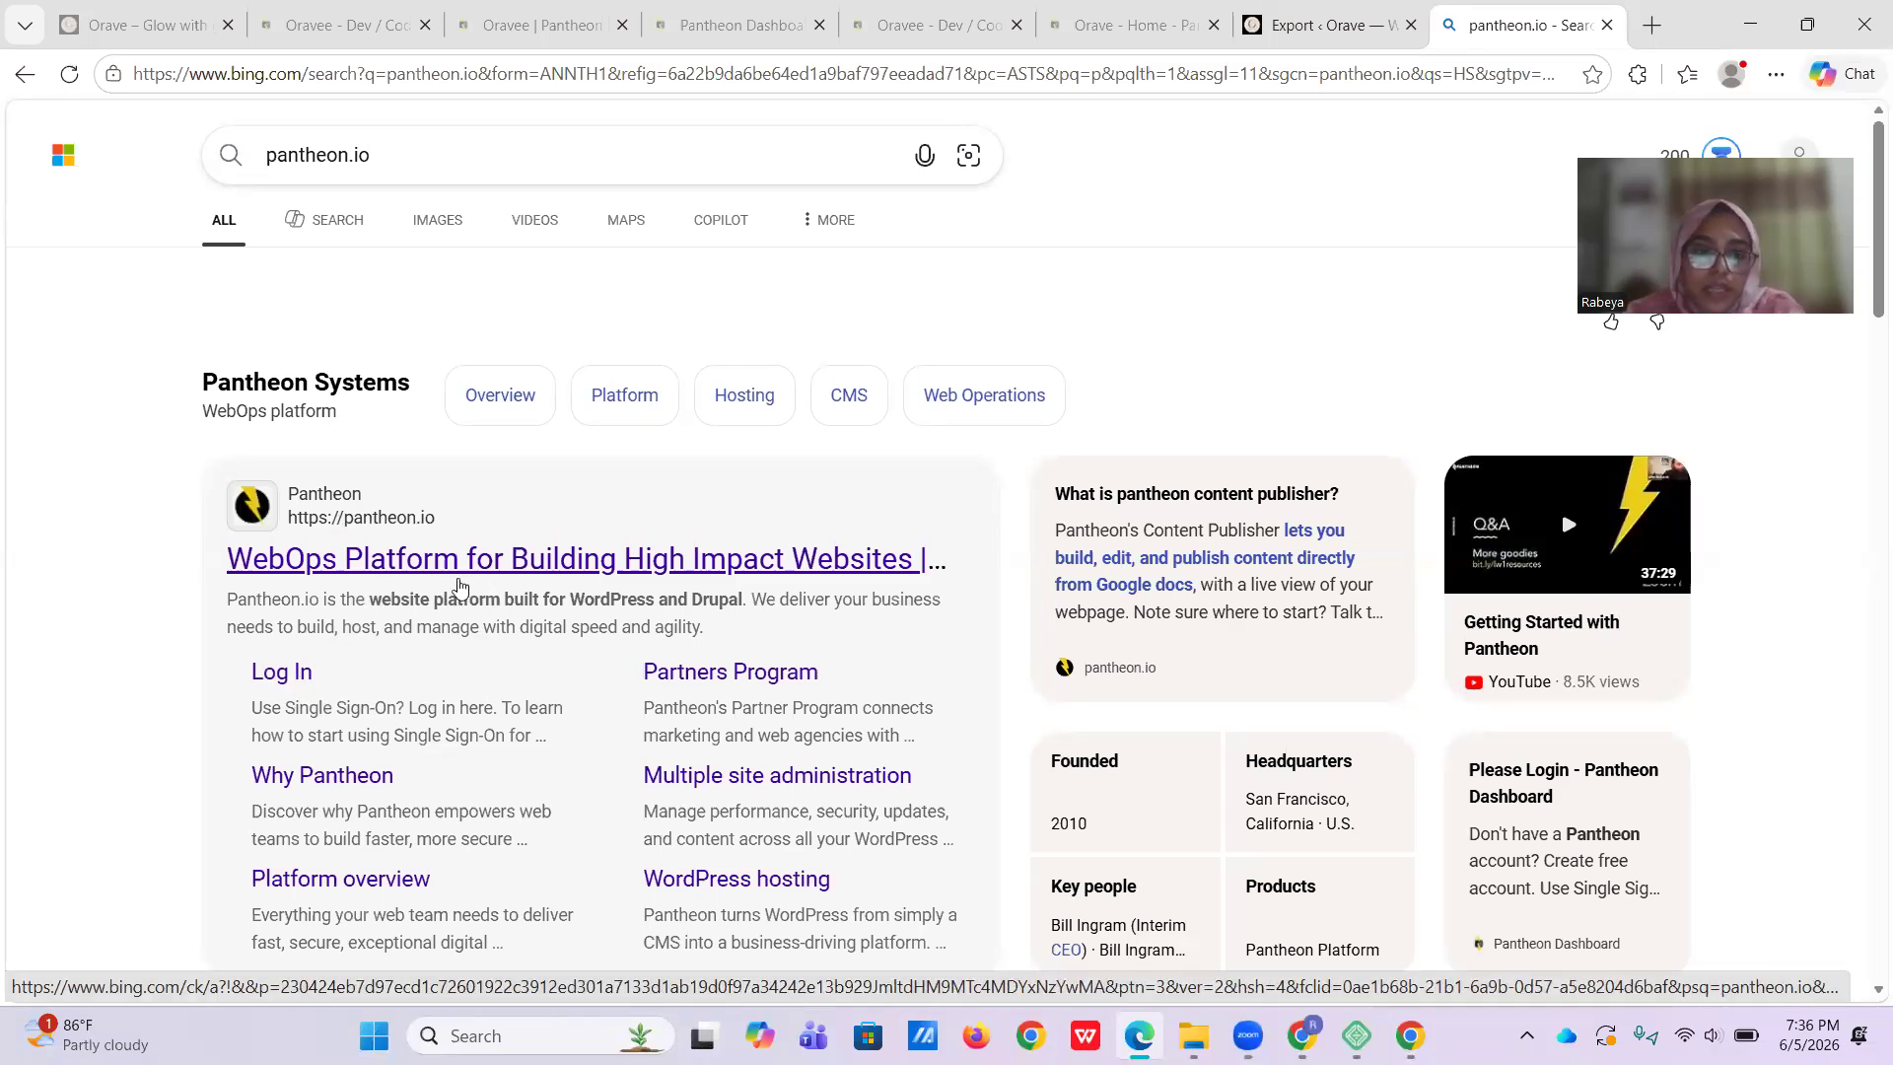
pyautogui.click(301, 675)
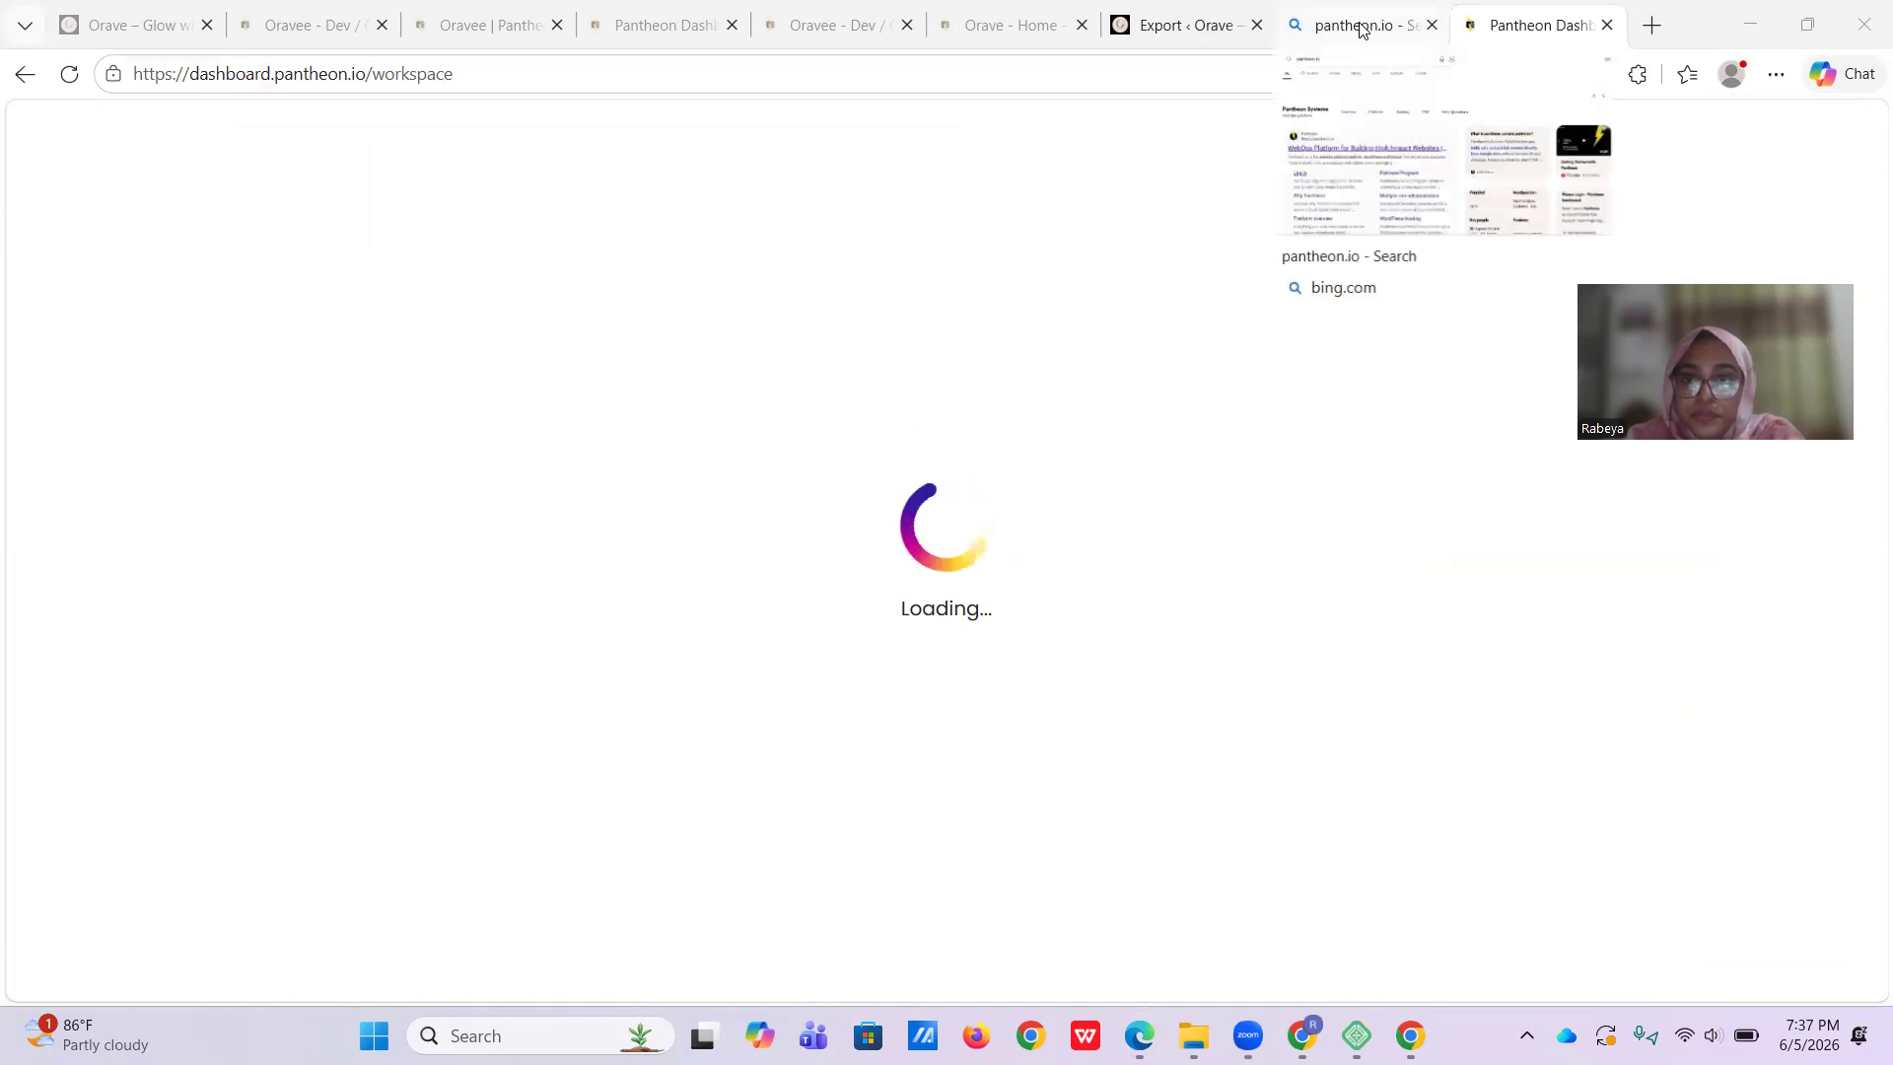
pyautogui.click(1406, 31)
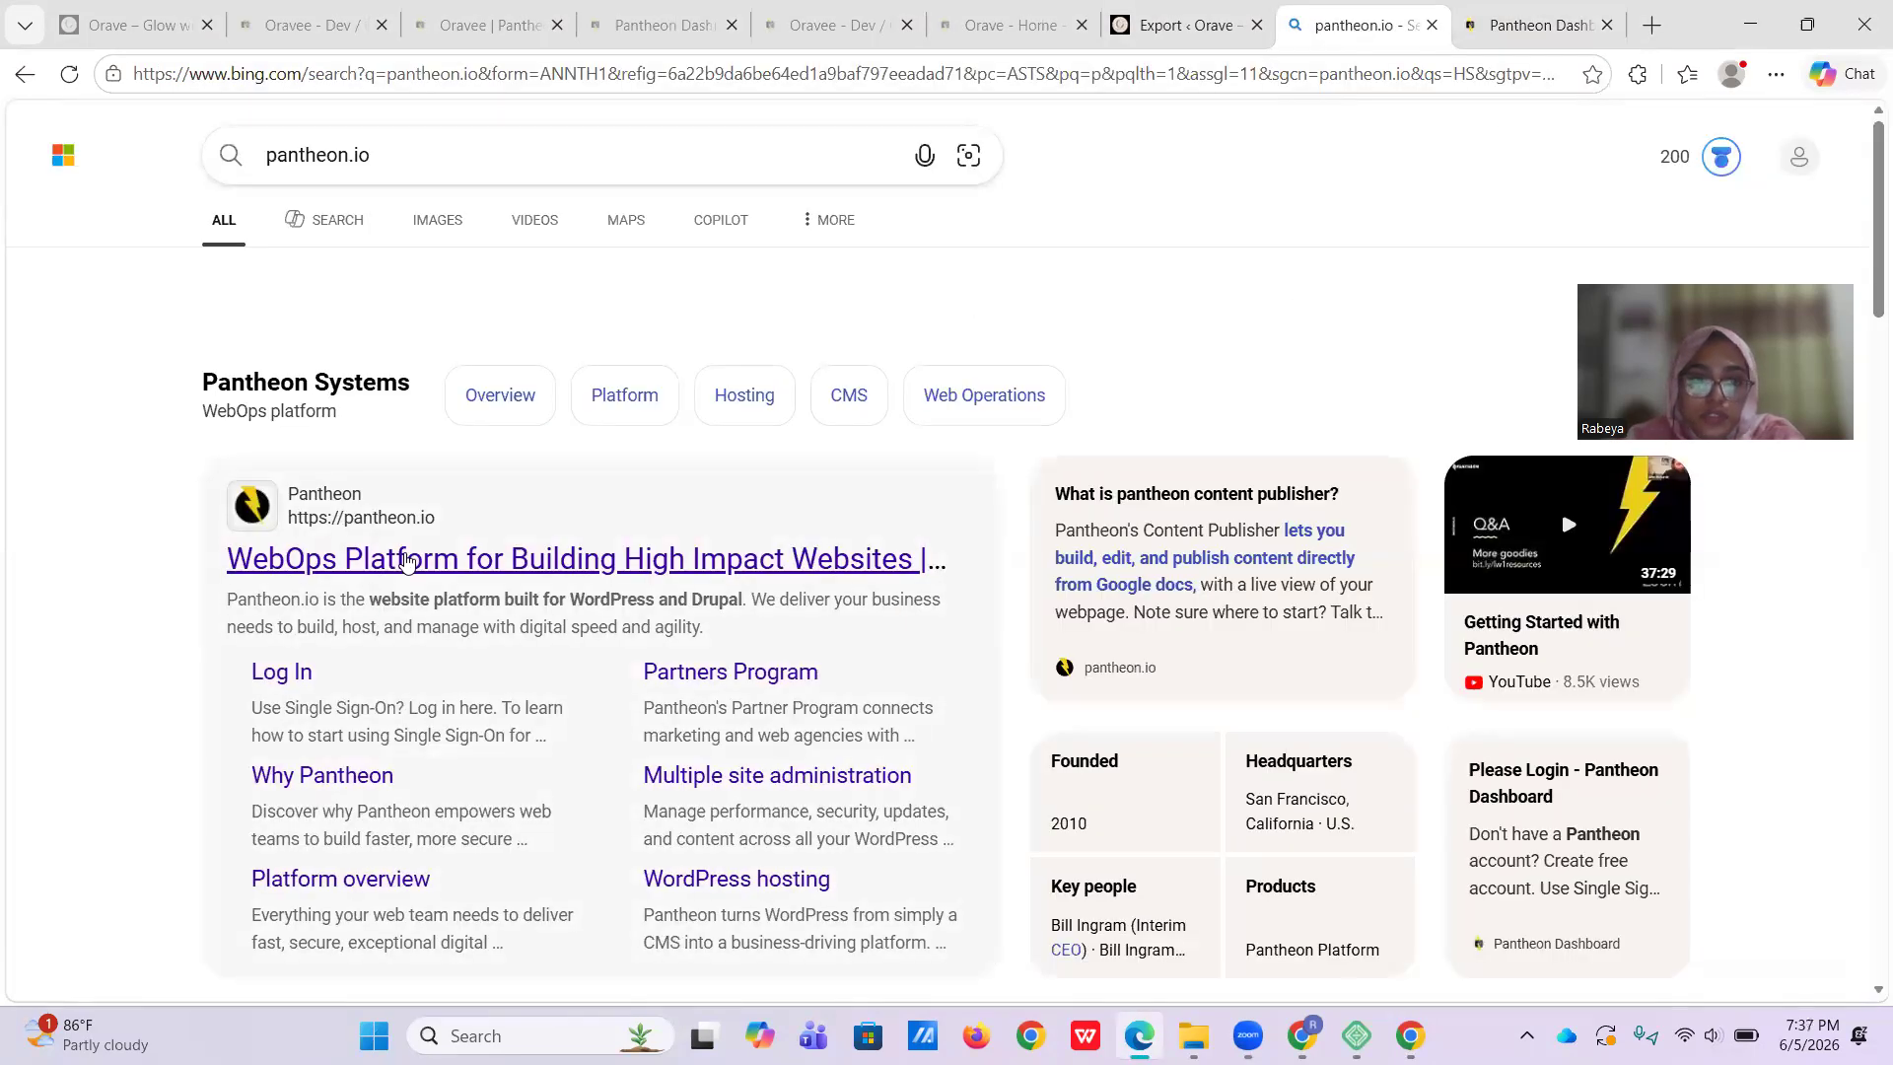
pyautogui.click(512, 555)
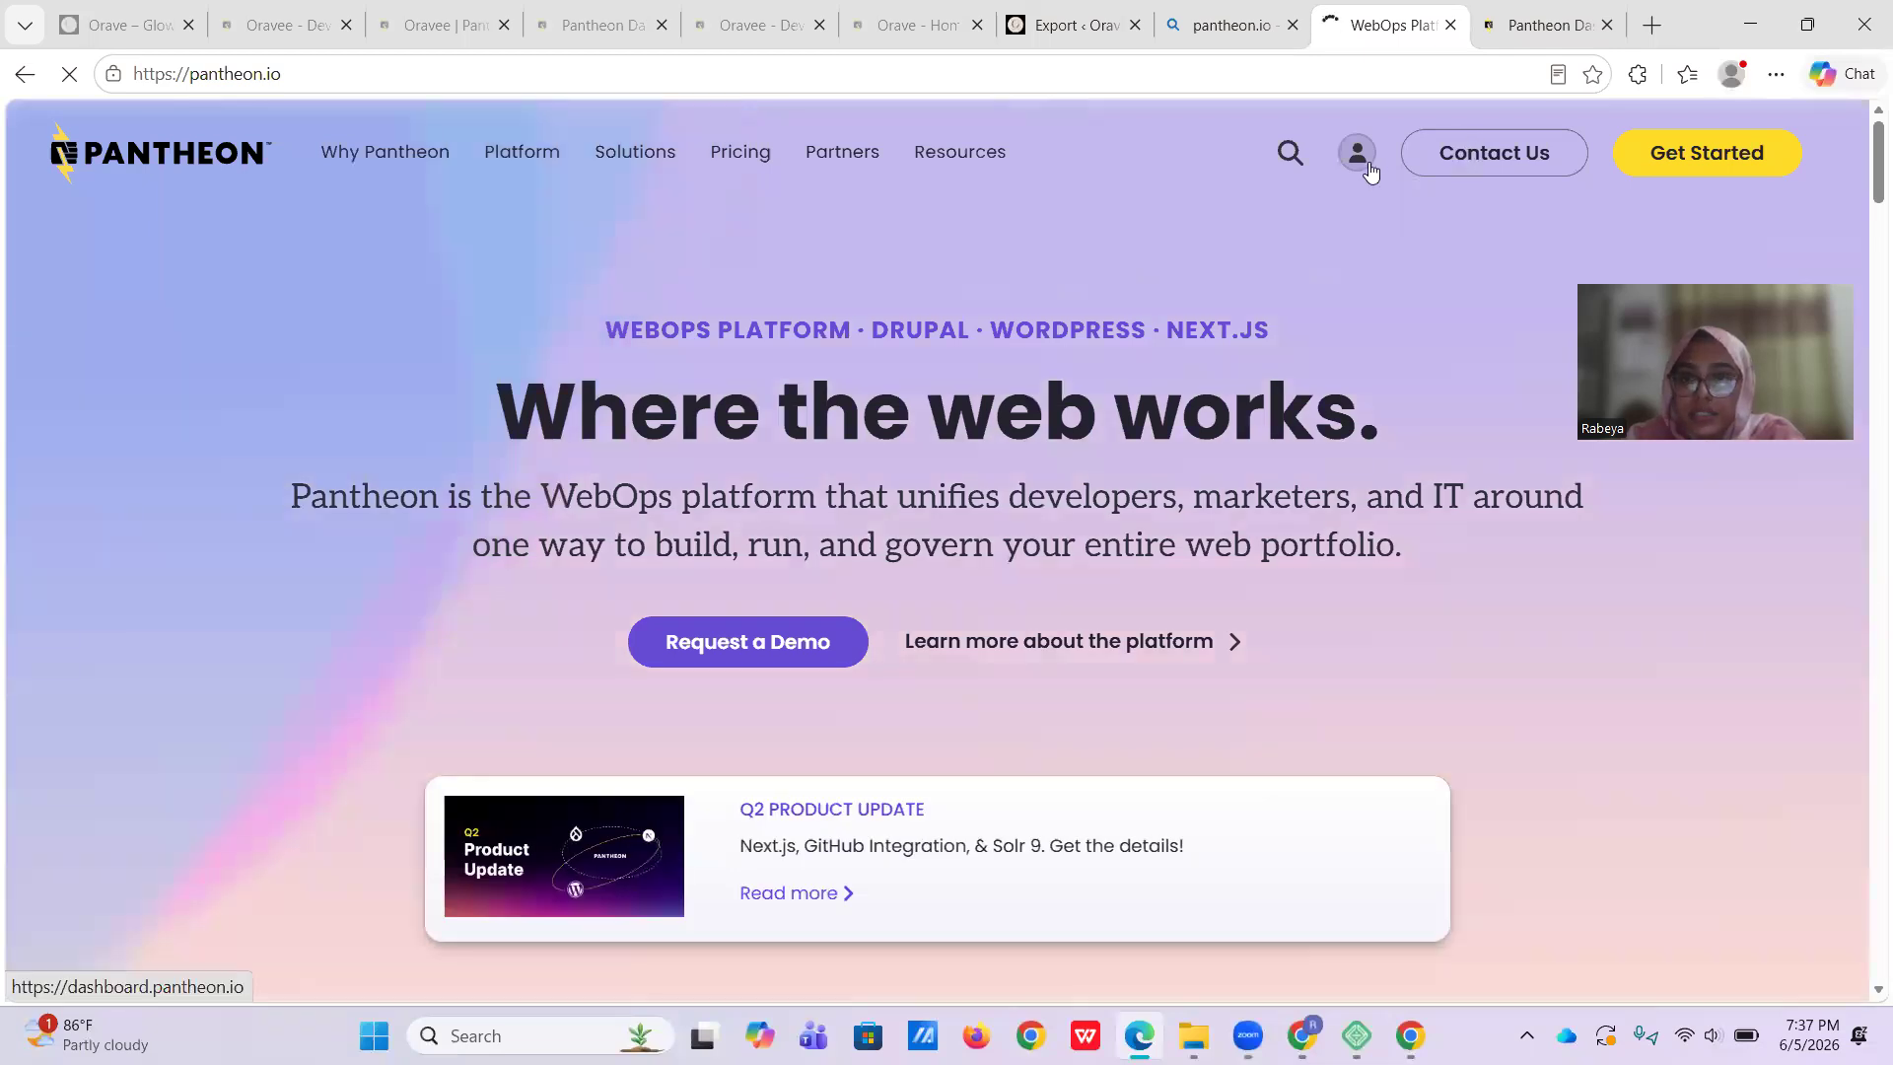
pyautogui.click(1369, 166)
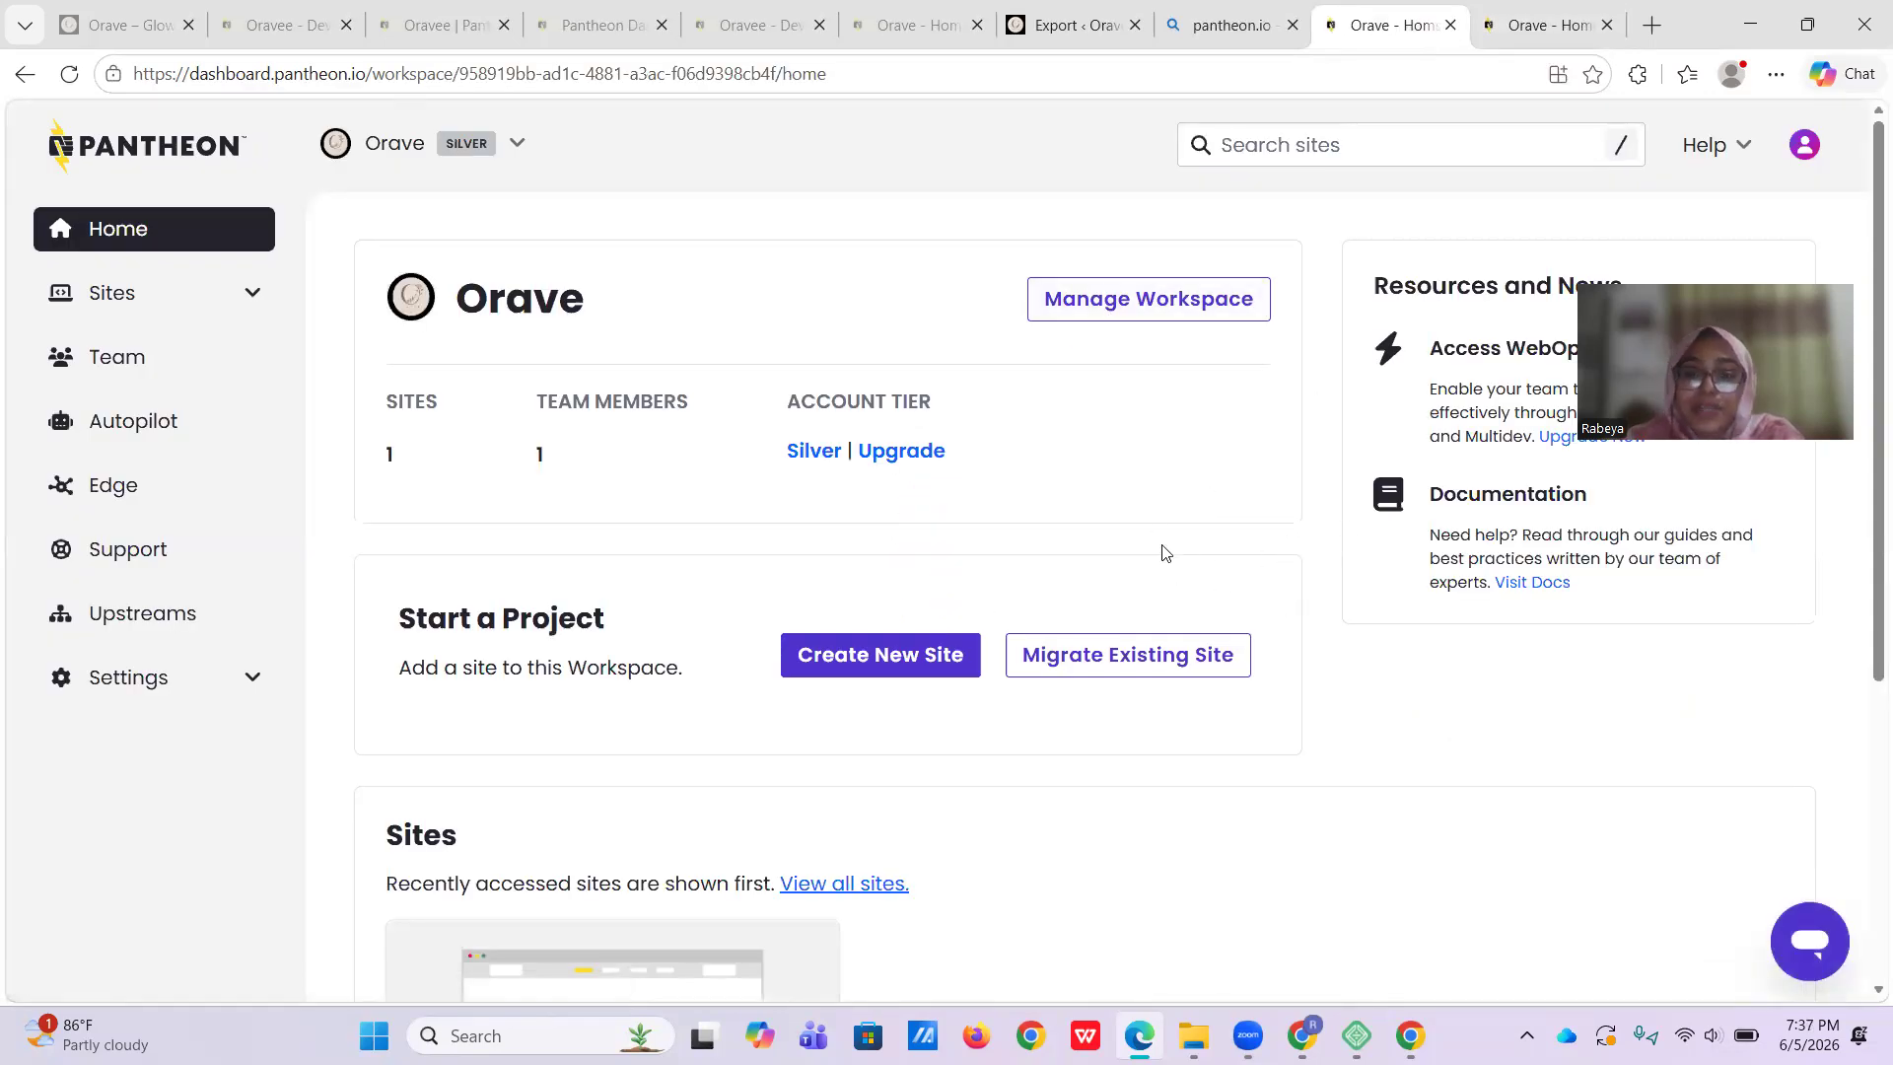
# Start creating a new WordPress site in the Orave workspace with its code hosted on Pantheon
pyautogui.scroll(-3, 955, 597)
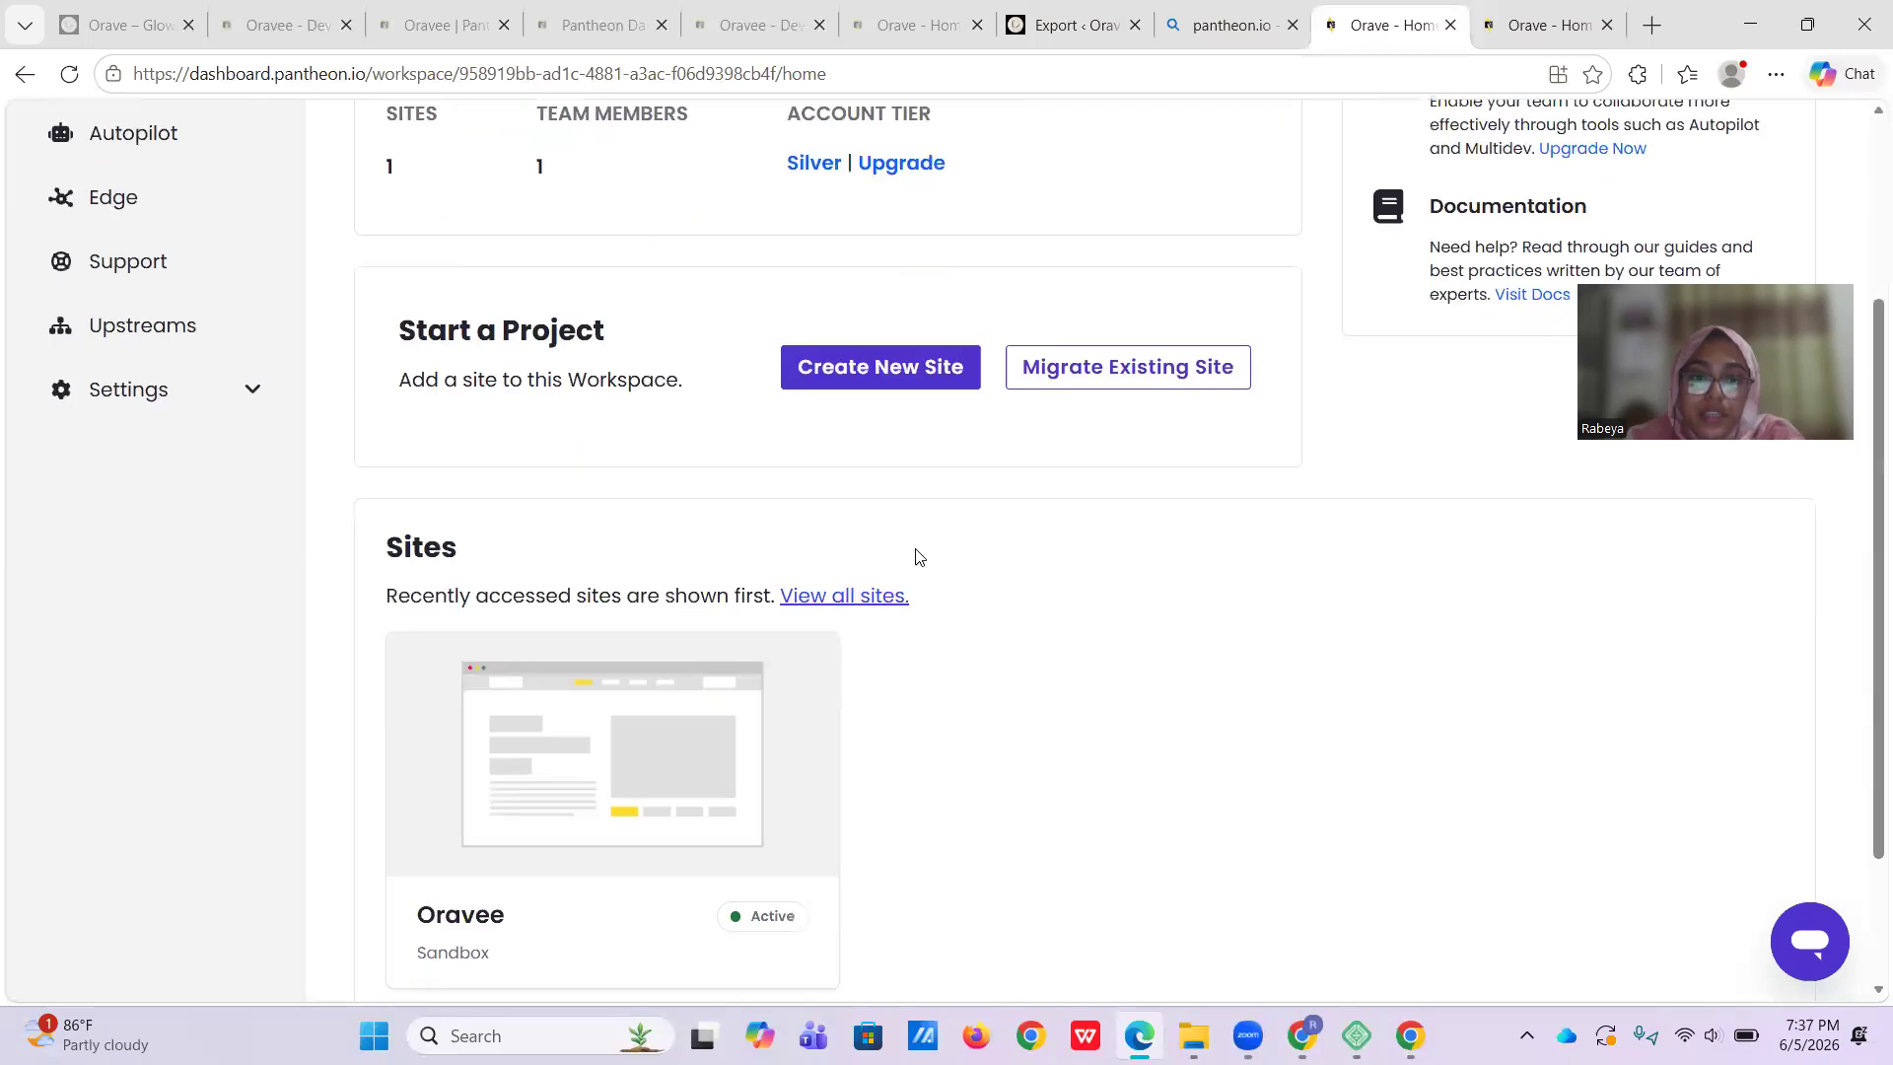
pyautogui.scroll(3, 990, 588)
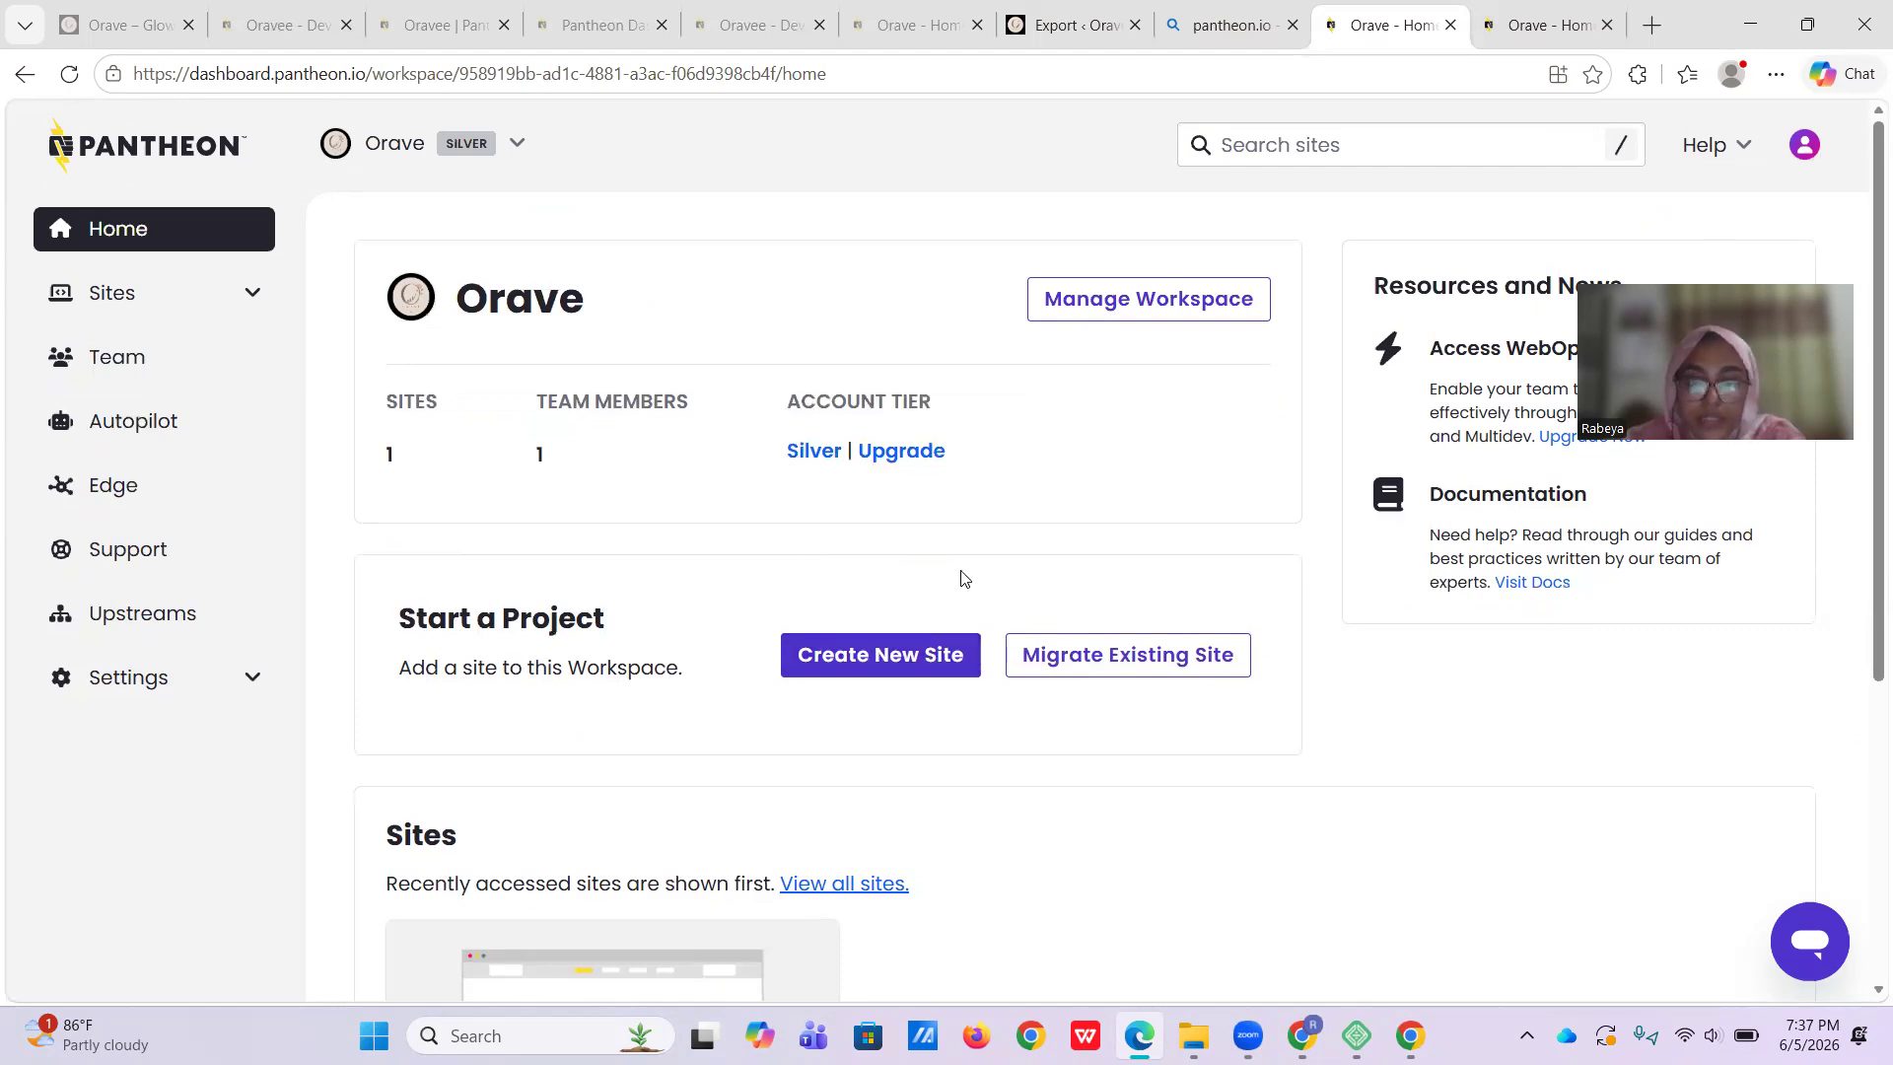
pyautogui.click(923, 659)
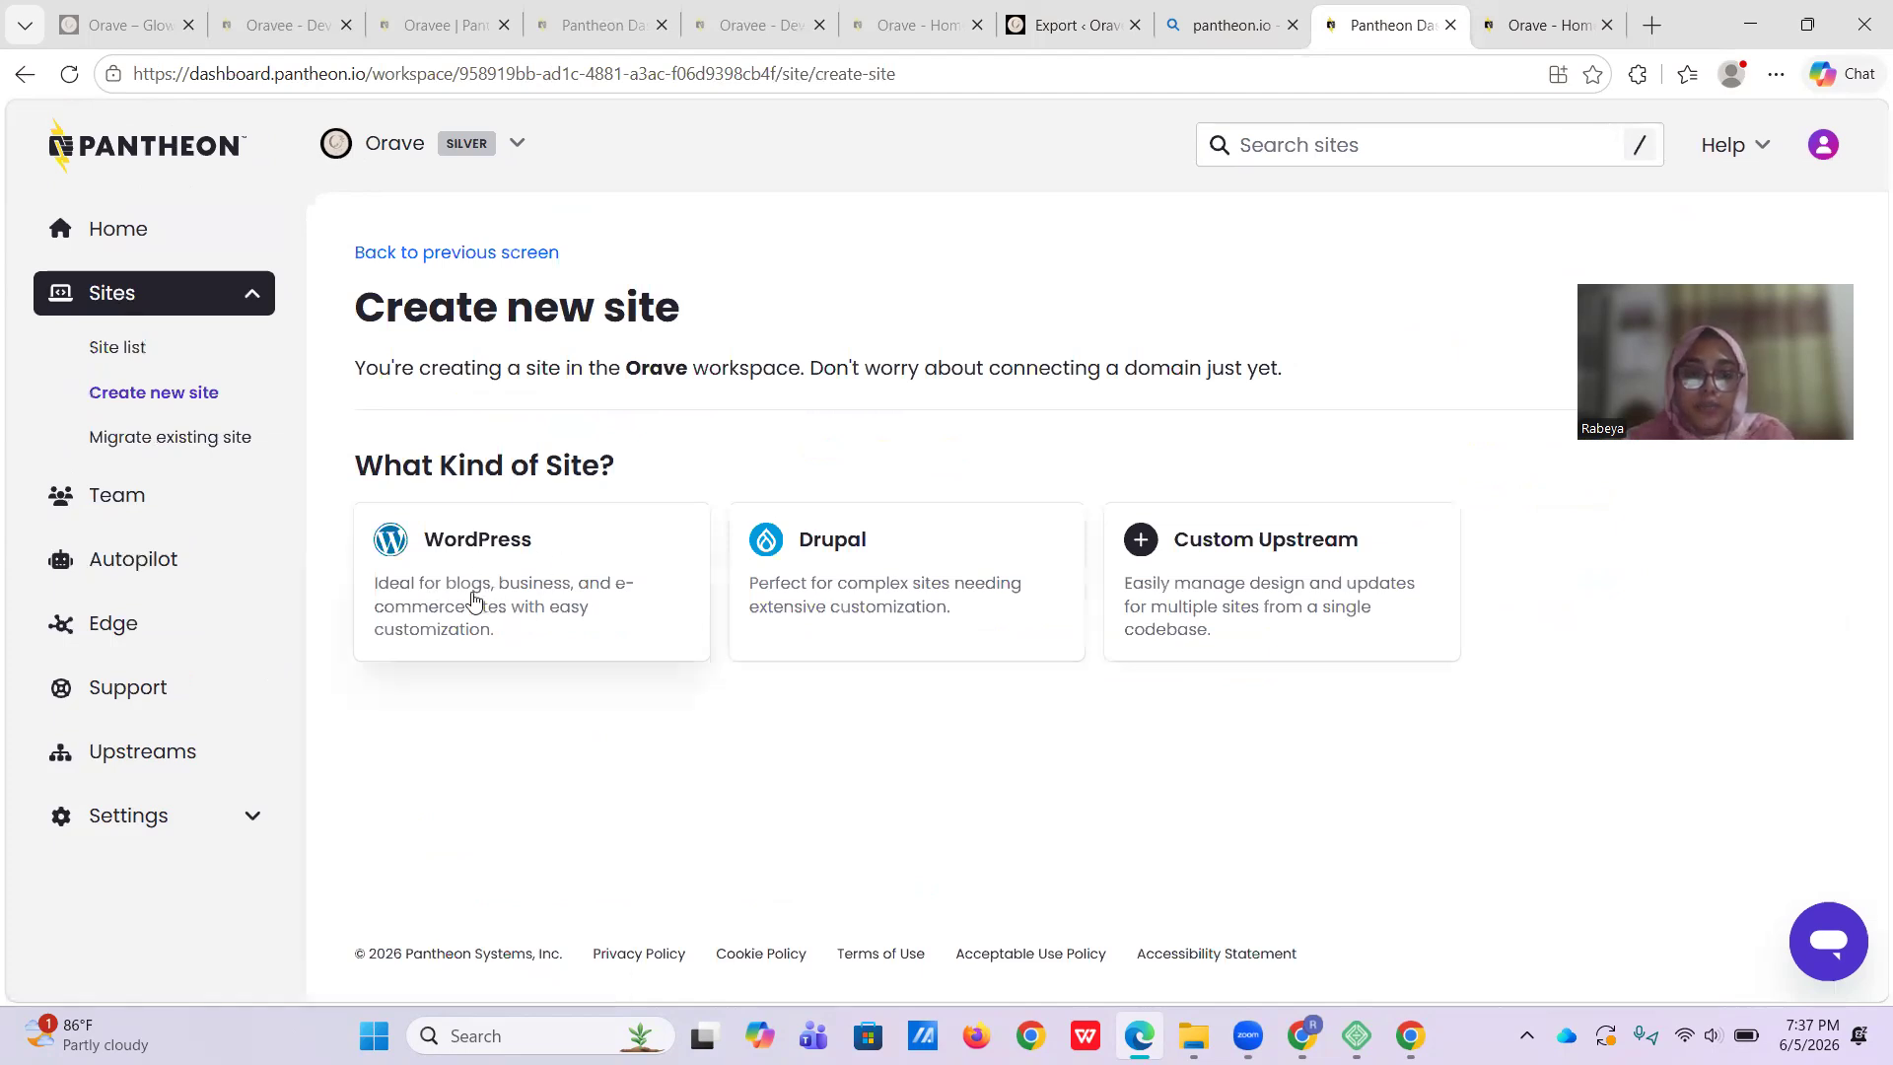
pyautogui.click(520, 611)
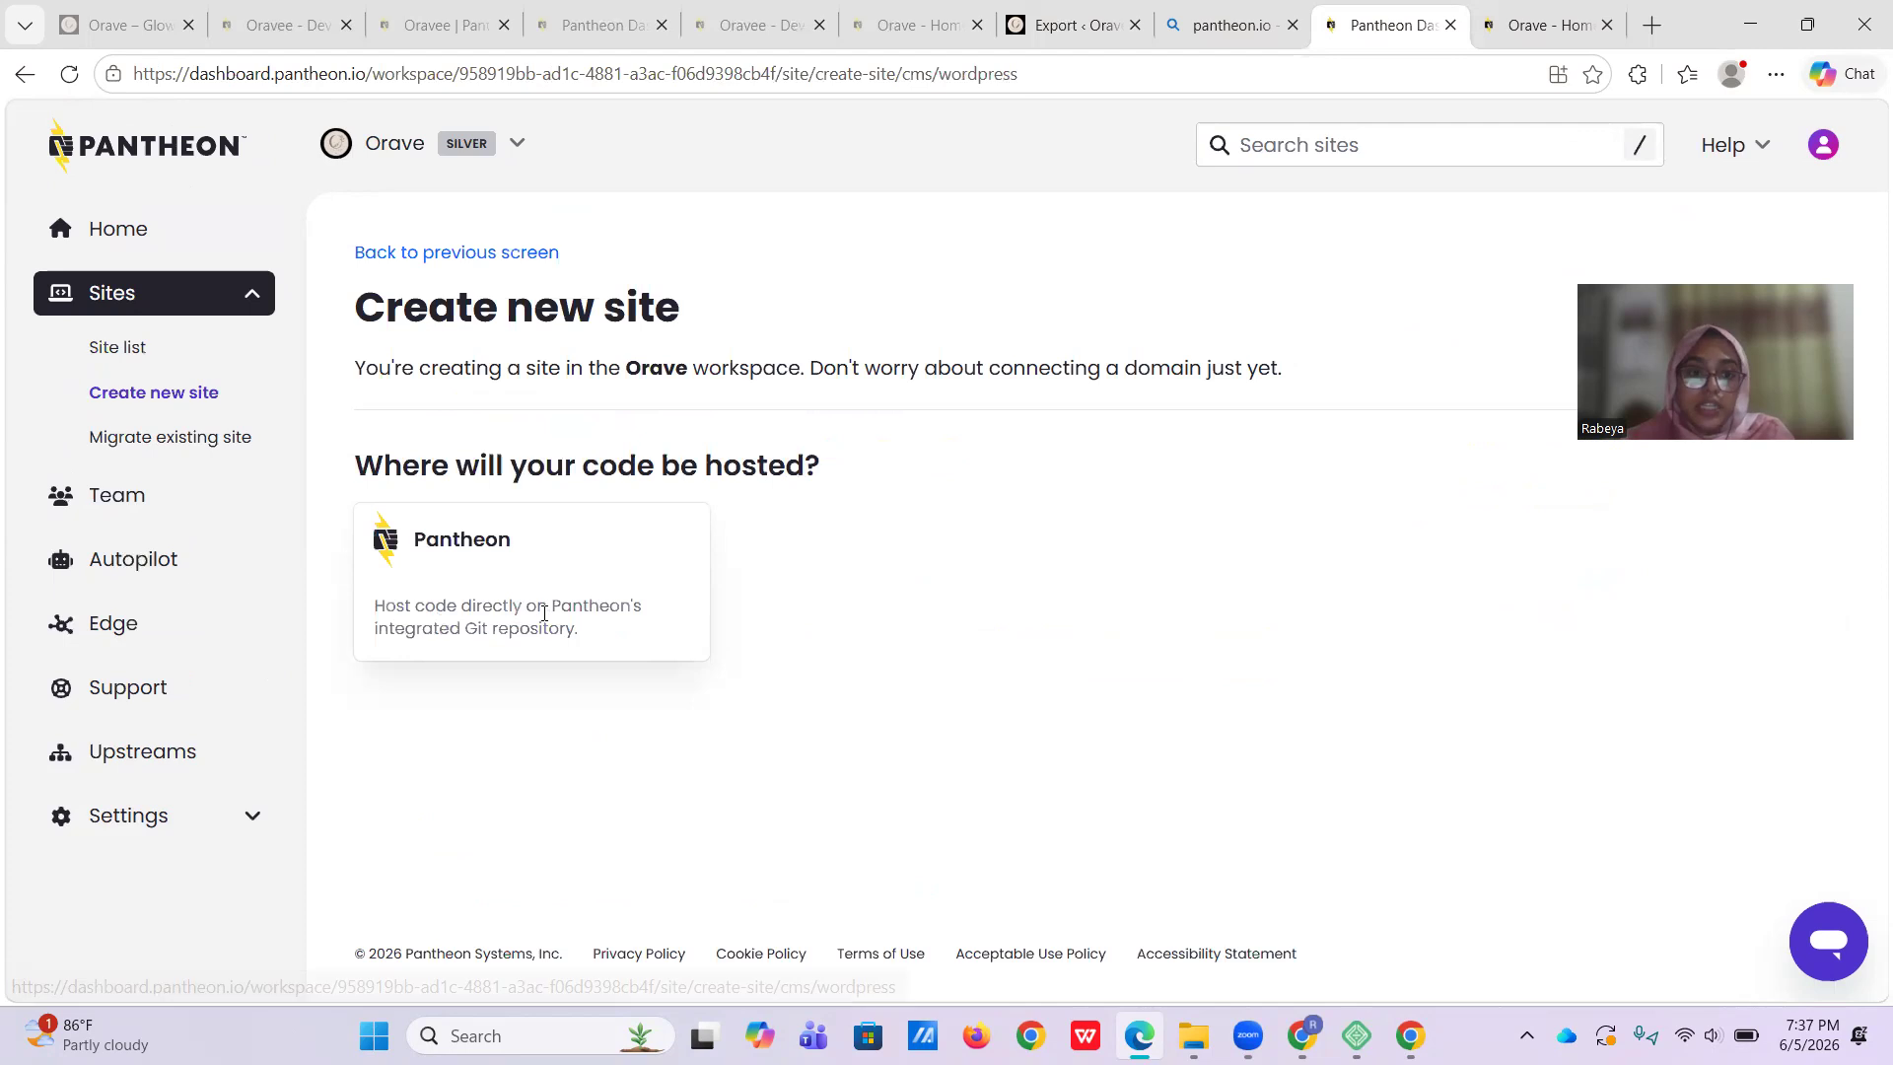
pyautogui.click(505, 582)
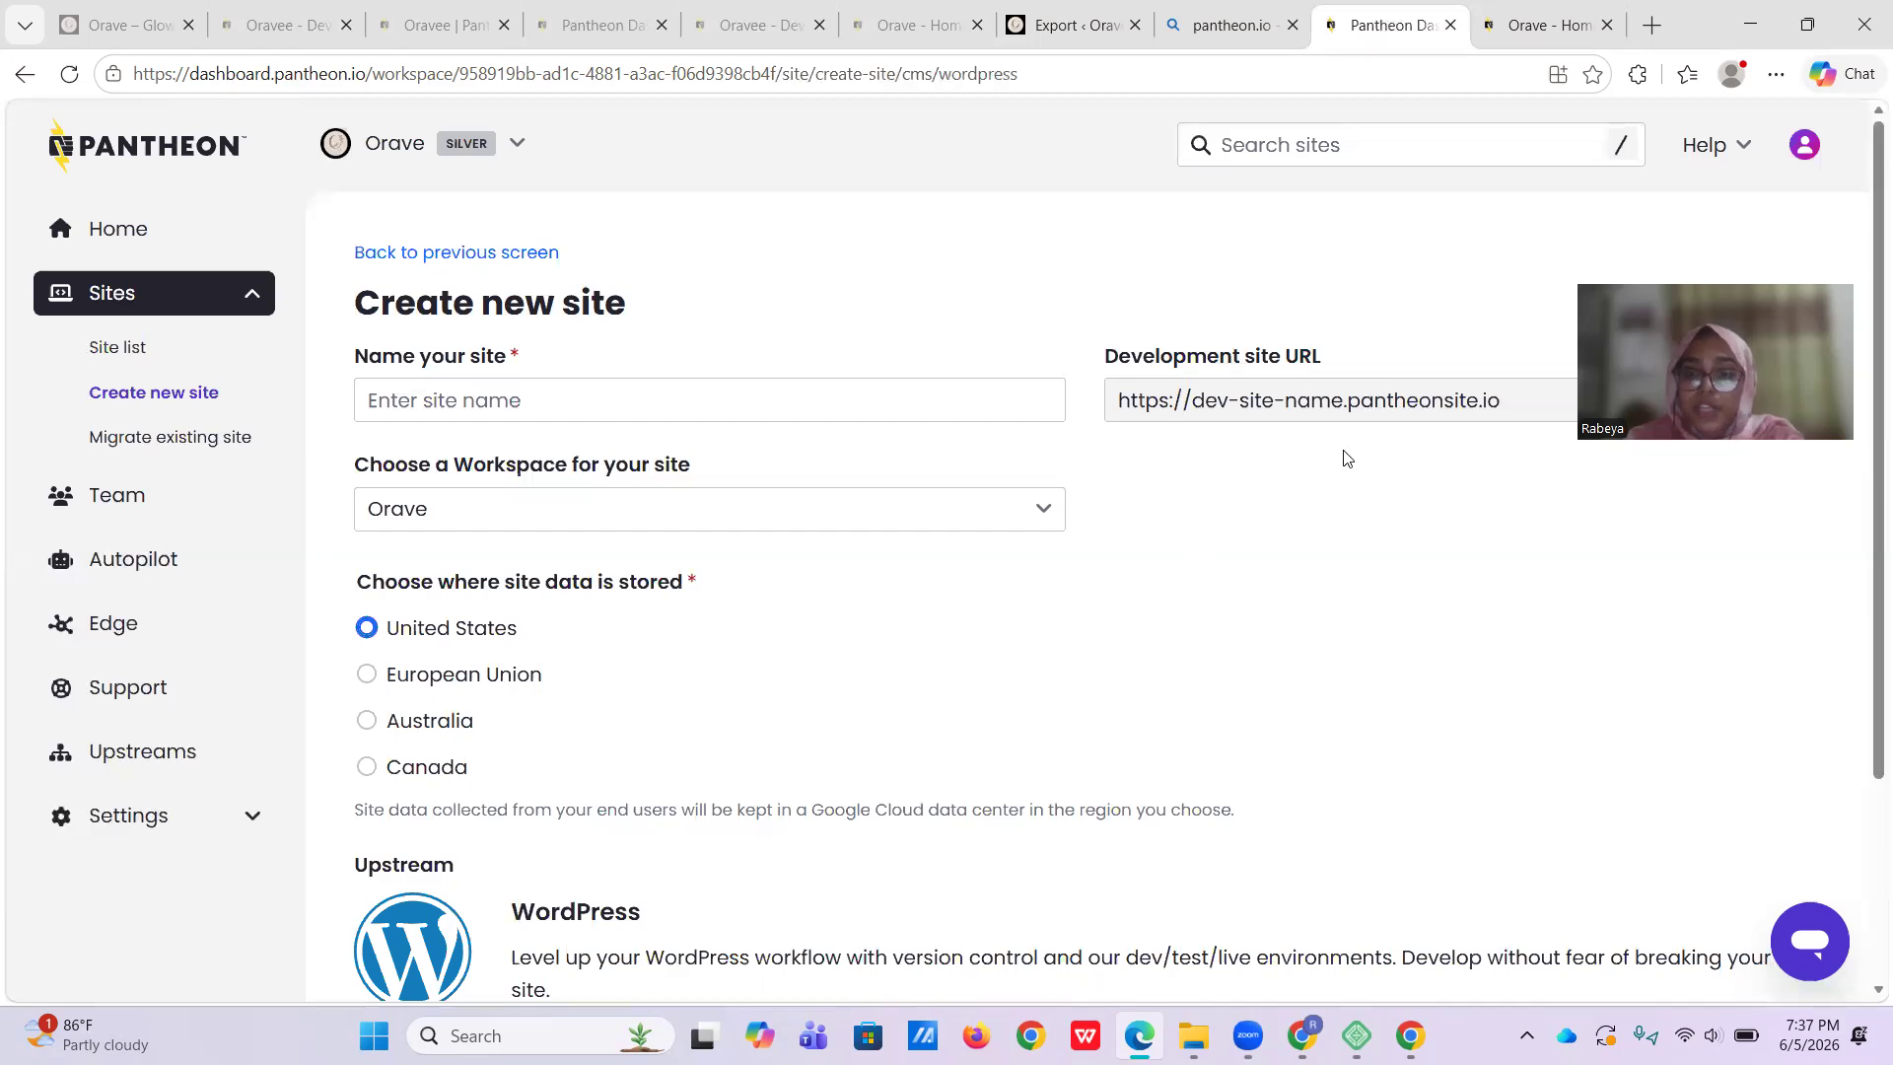
# Review the new site form's name, workspace, data region and upstream settings
pyautogui.scroll(-3, 1331, 500)
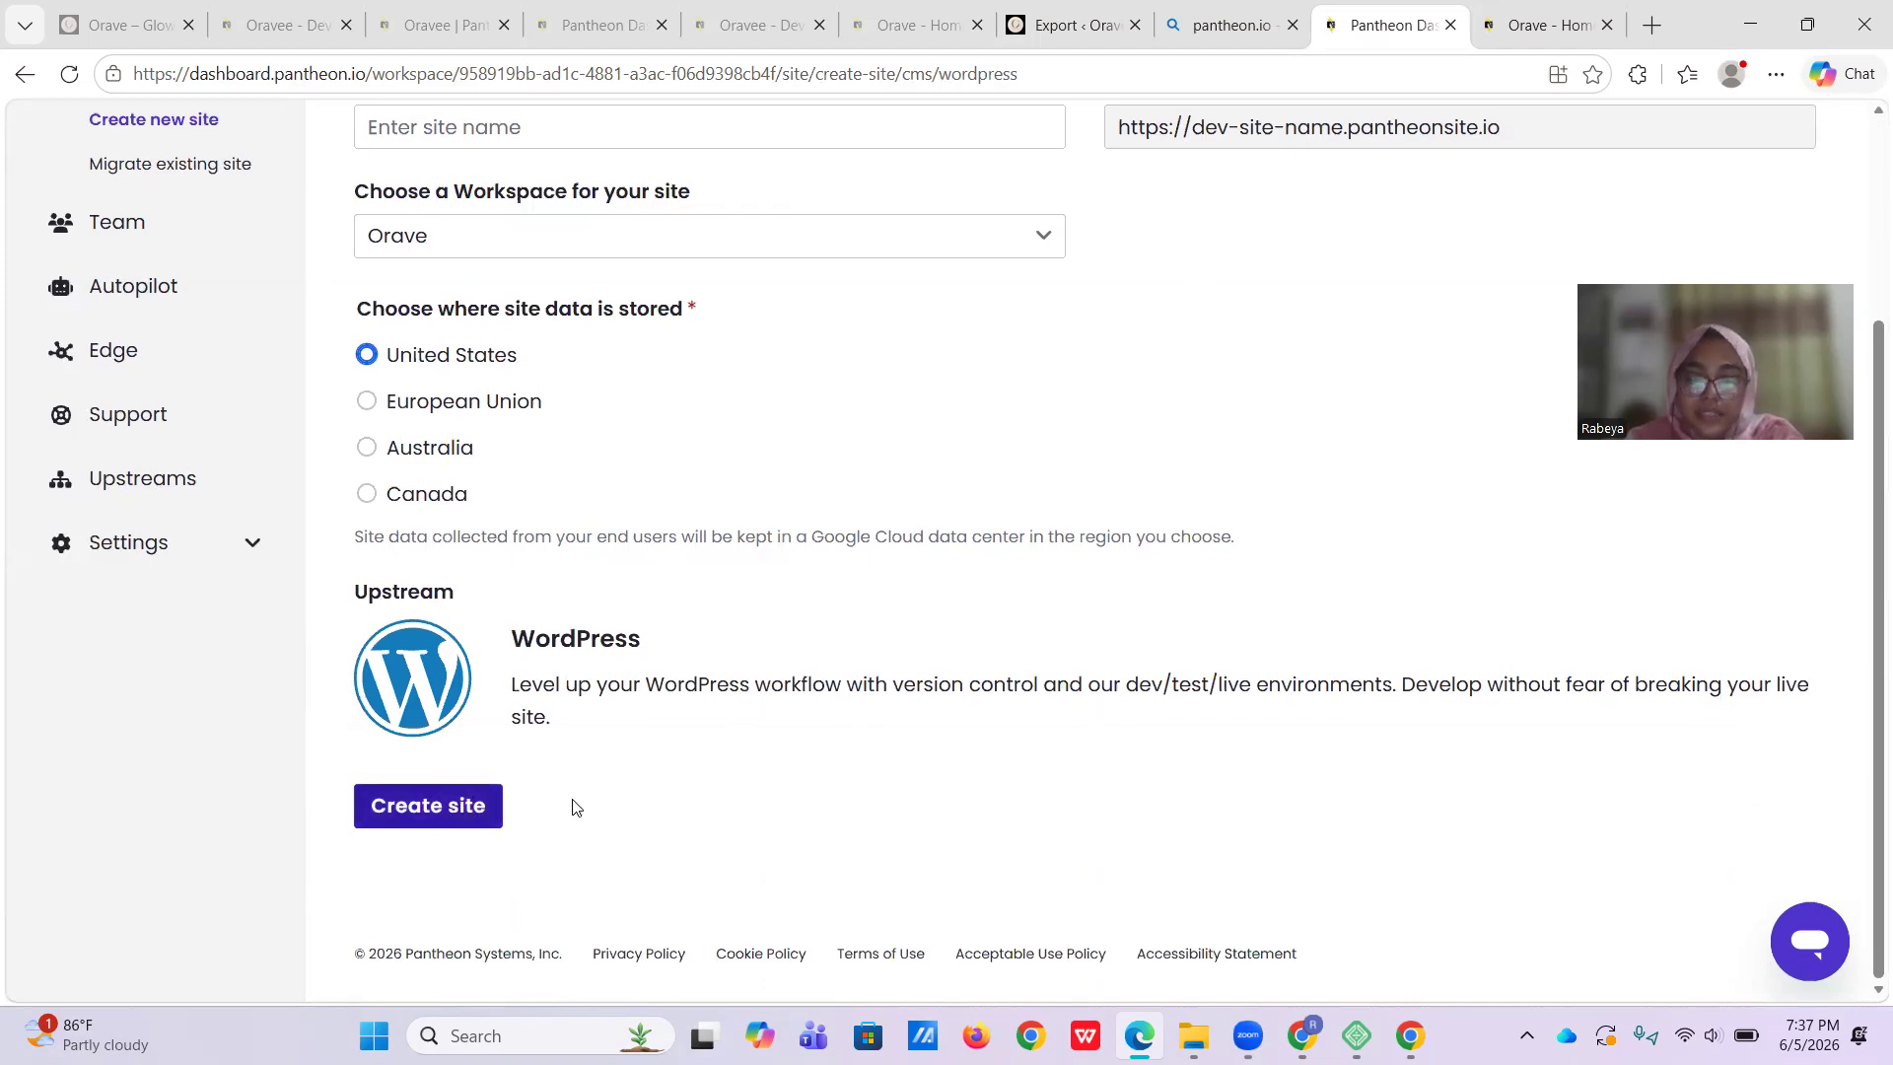
pyautogui.scroll(3, 609, 651)
pyautogui.scroll(-3, 605, 680)
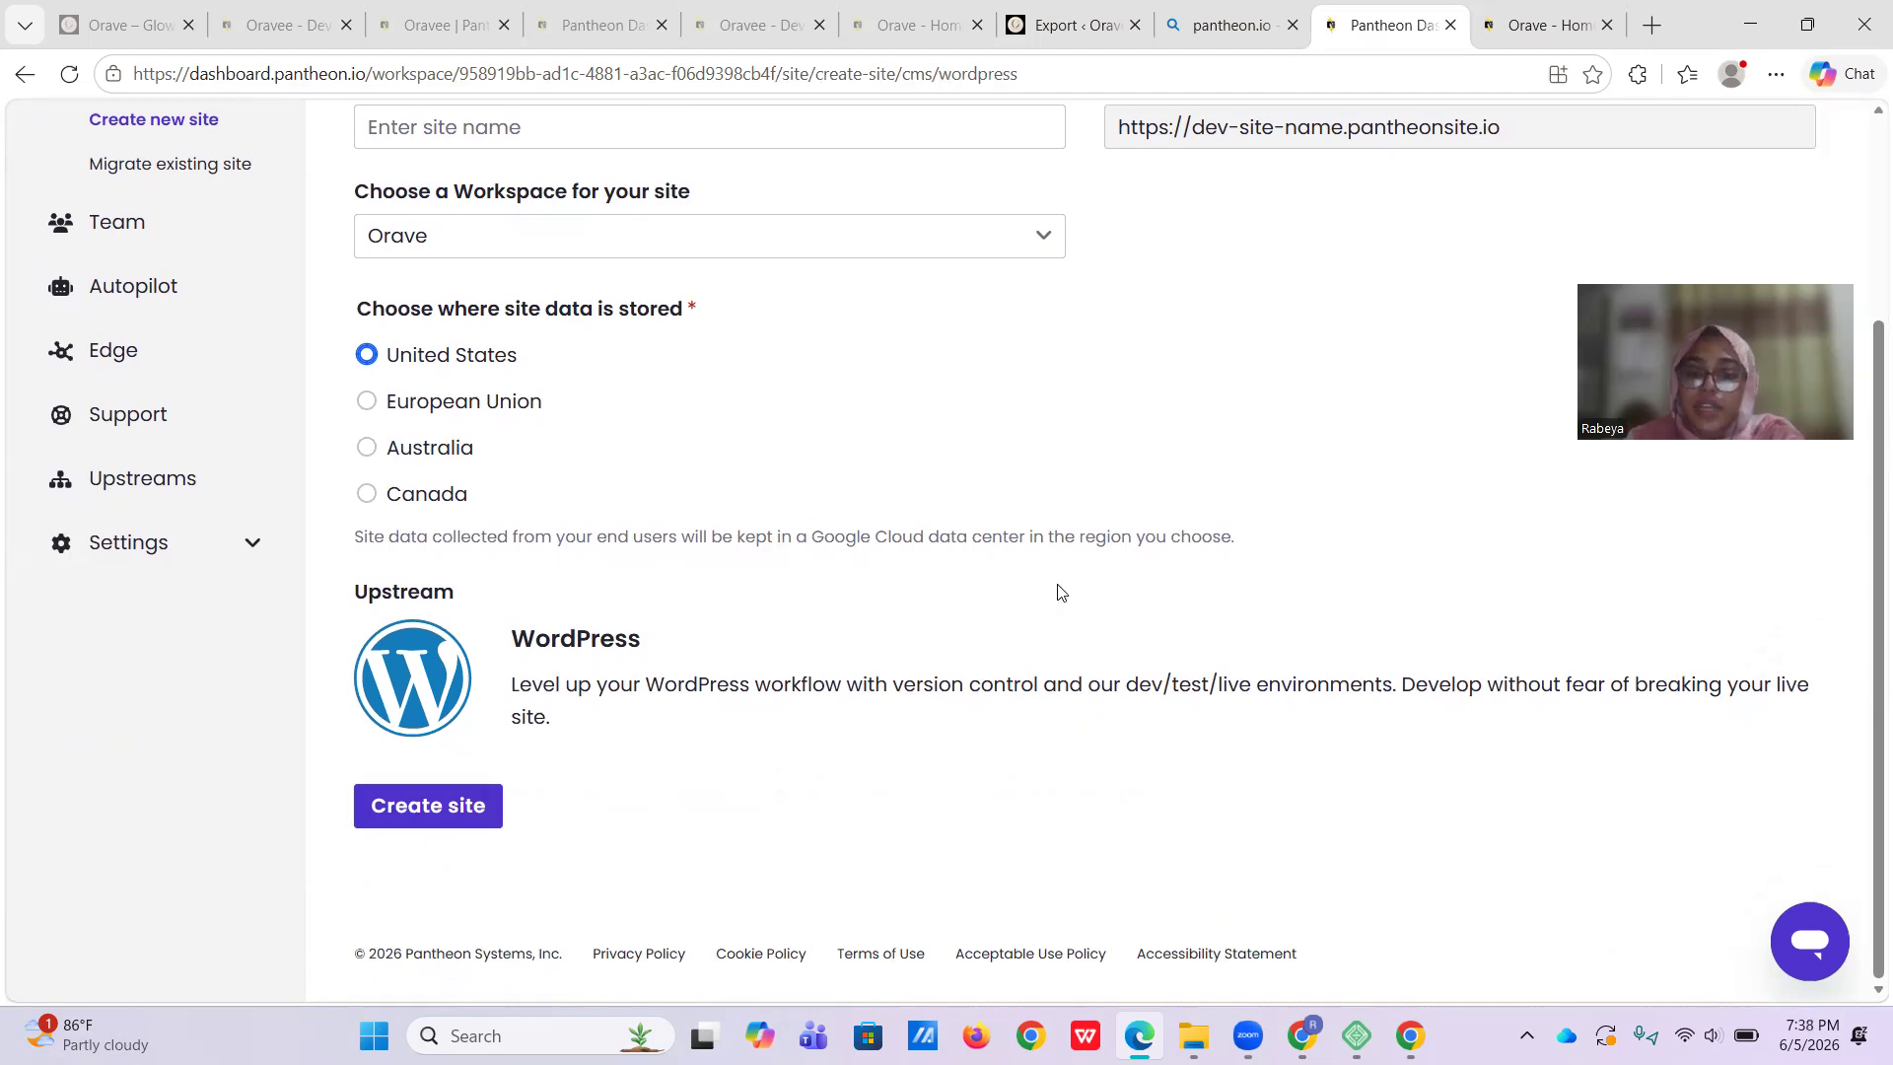
pyautogui.scroll(3, 947, 296)
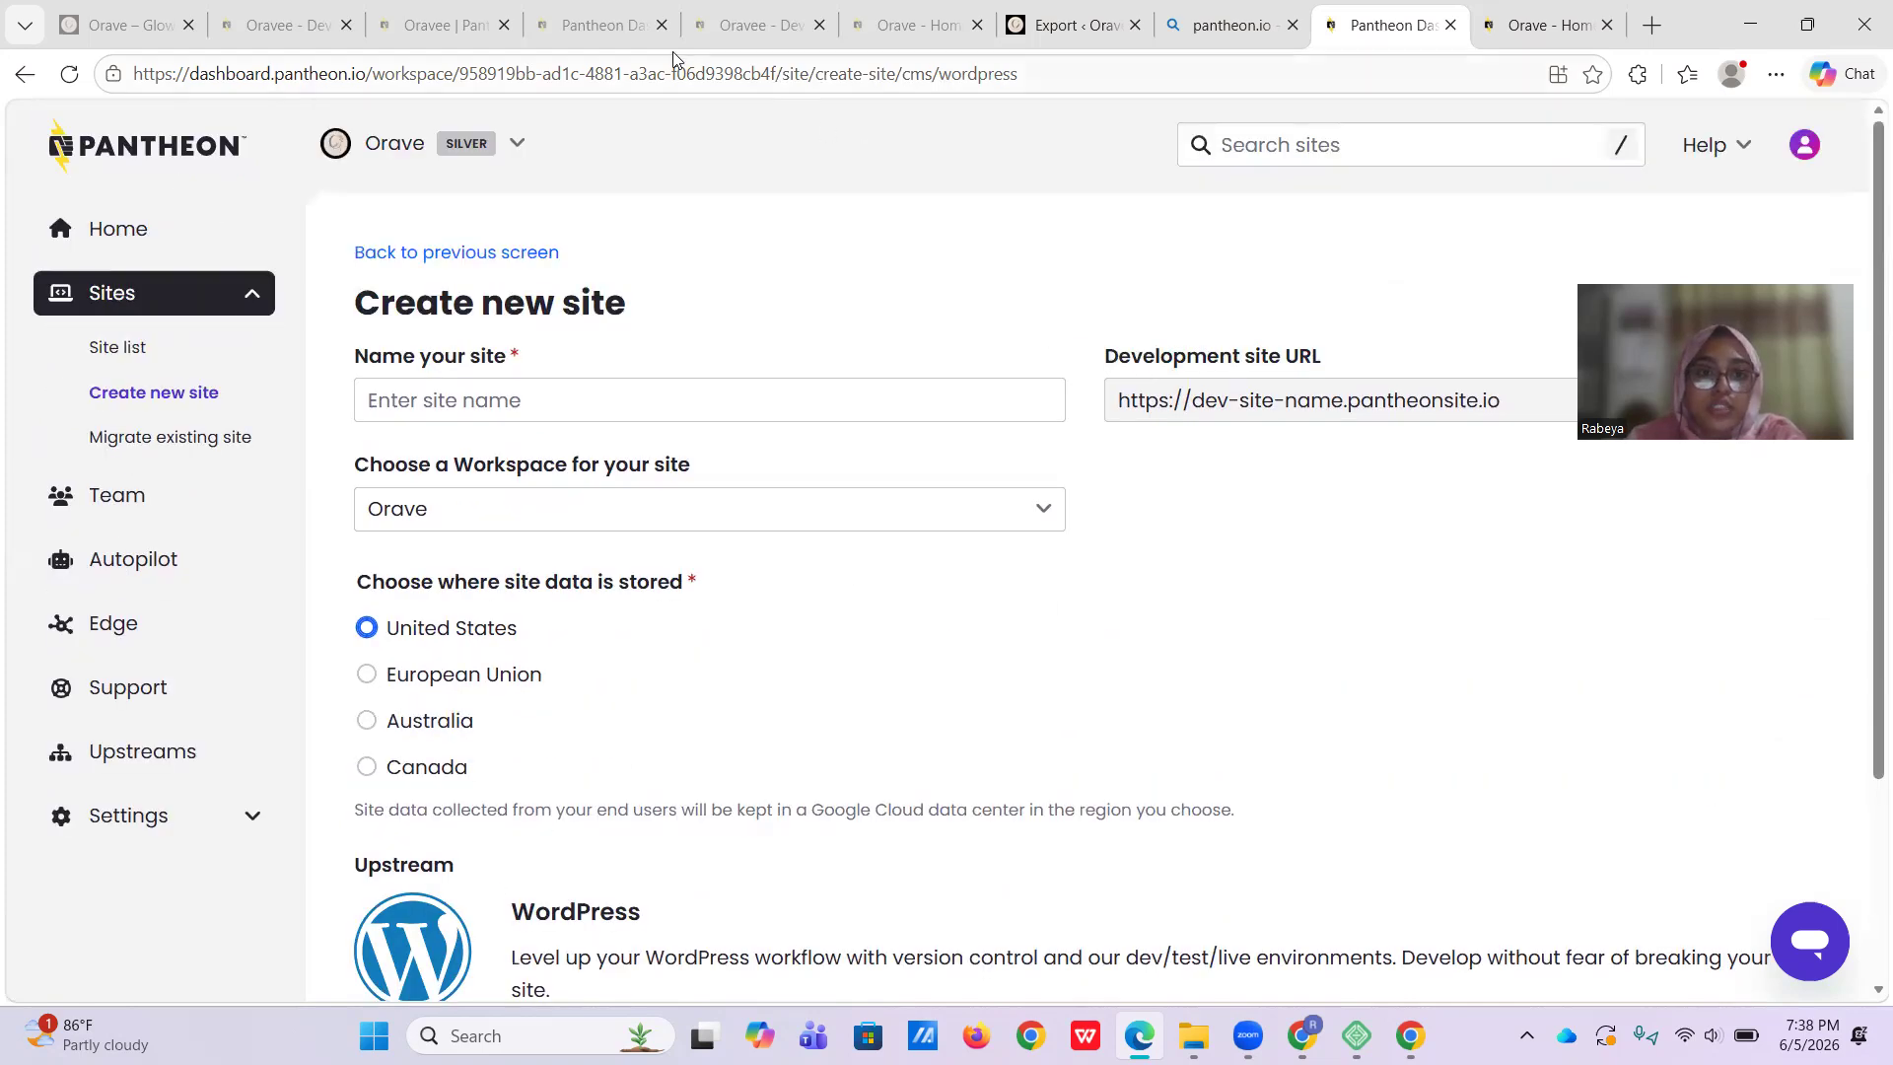
# Open the site dashboard from the completed WordPress deployment page and review the Oravee site's Dev code section
pyautogui.click(604, 40)
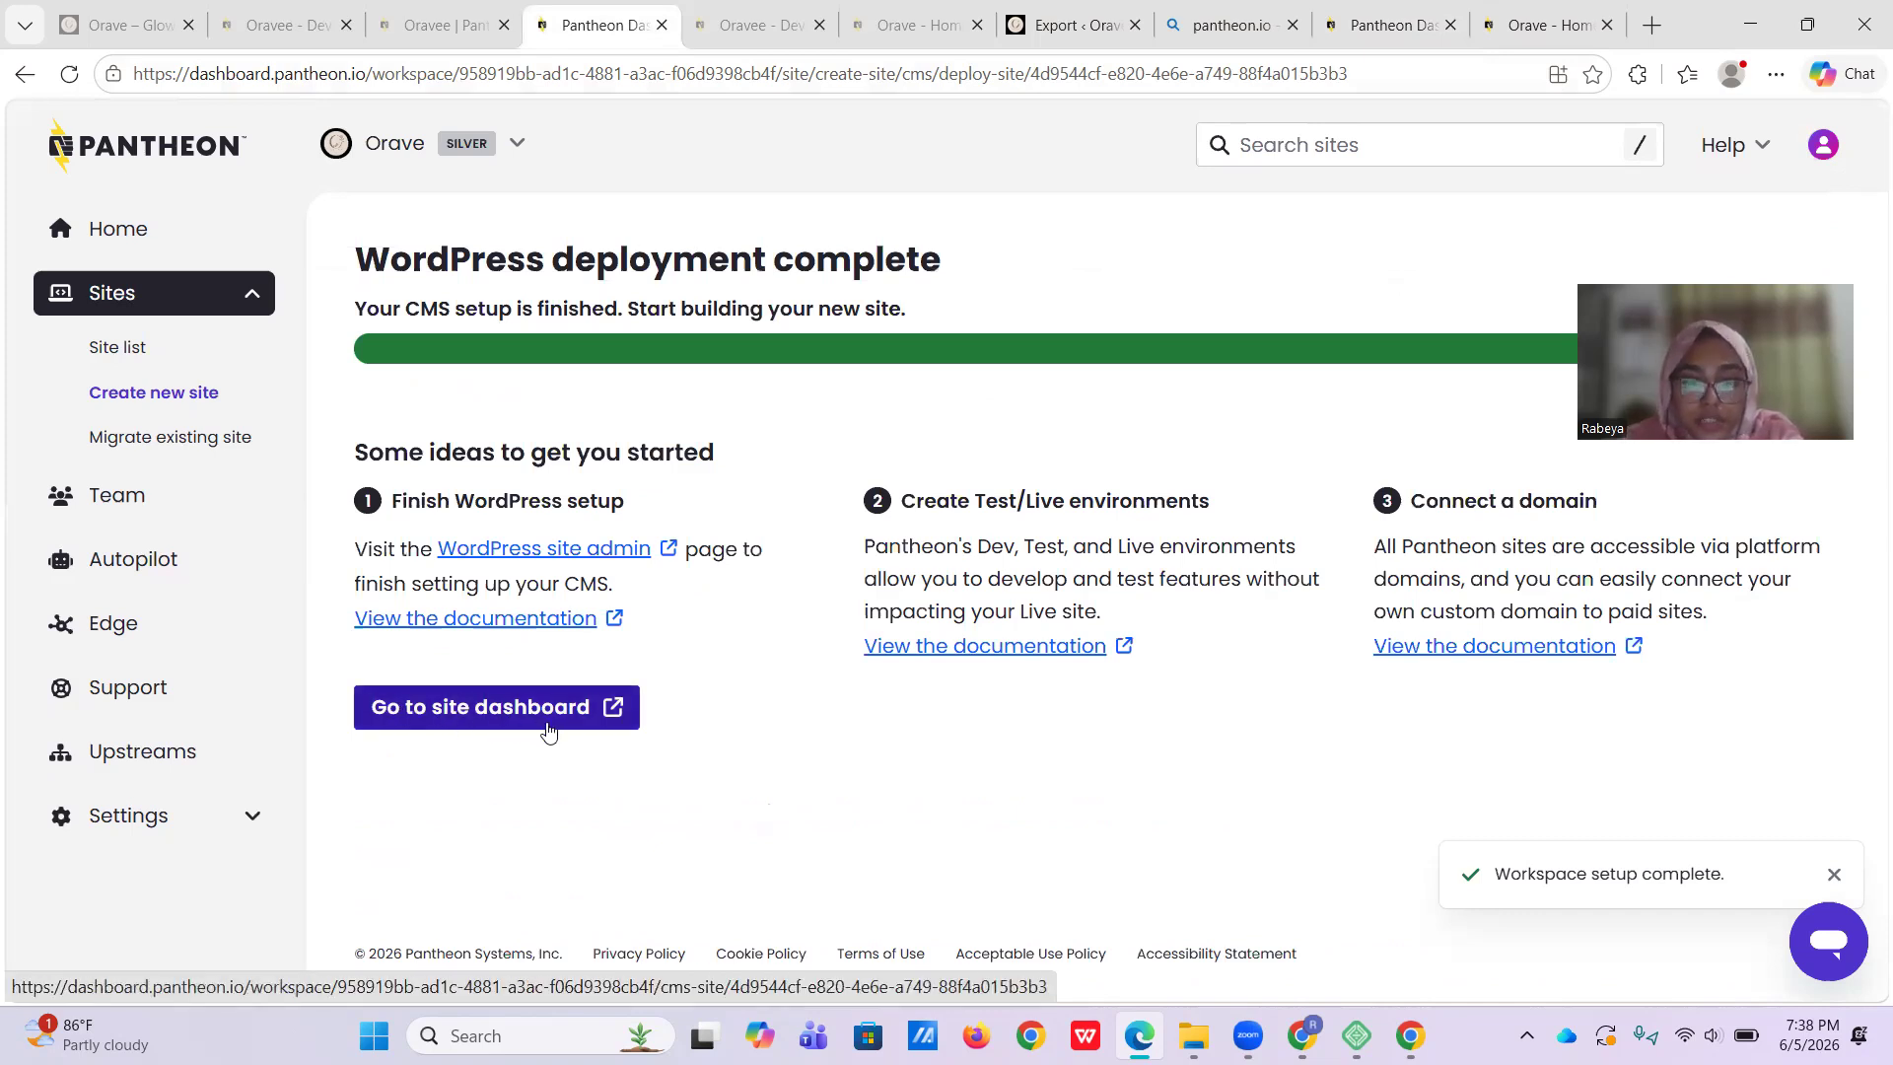
pyautogui.click(541, 710)
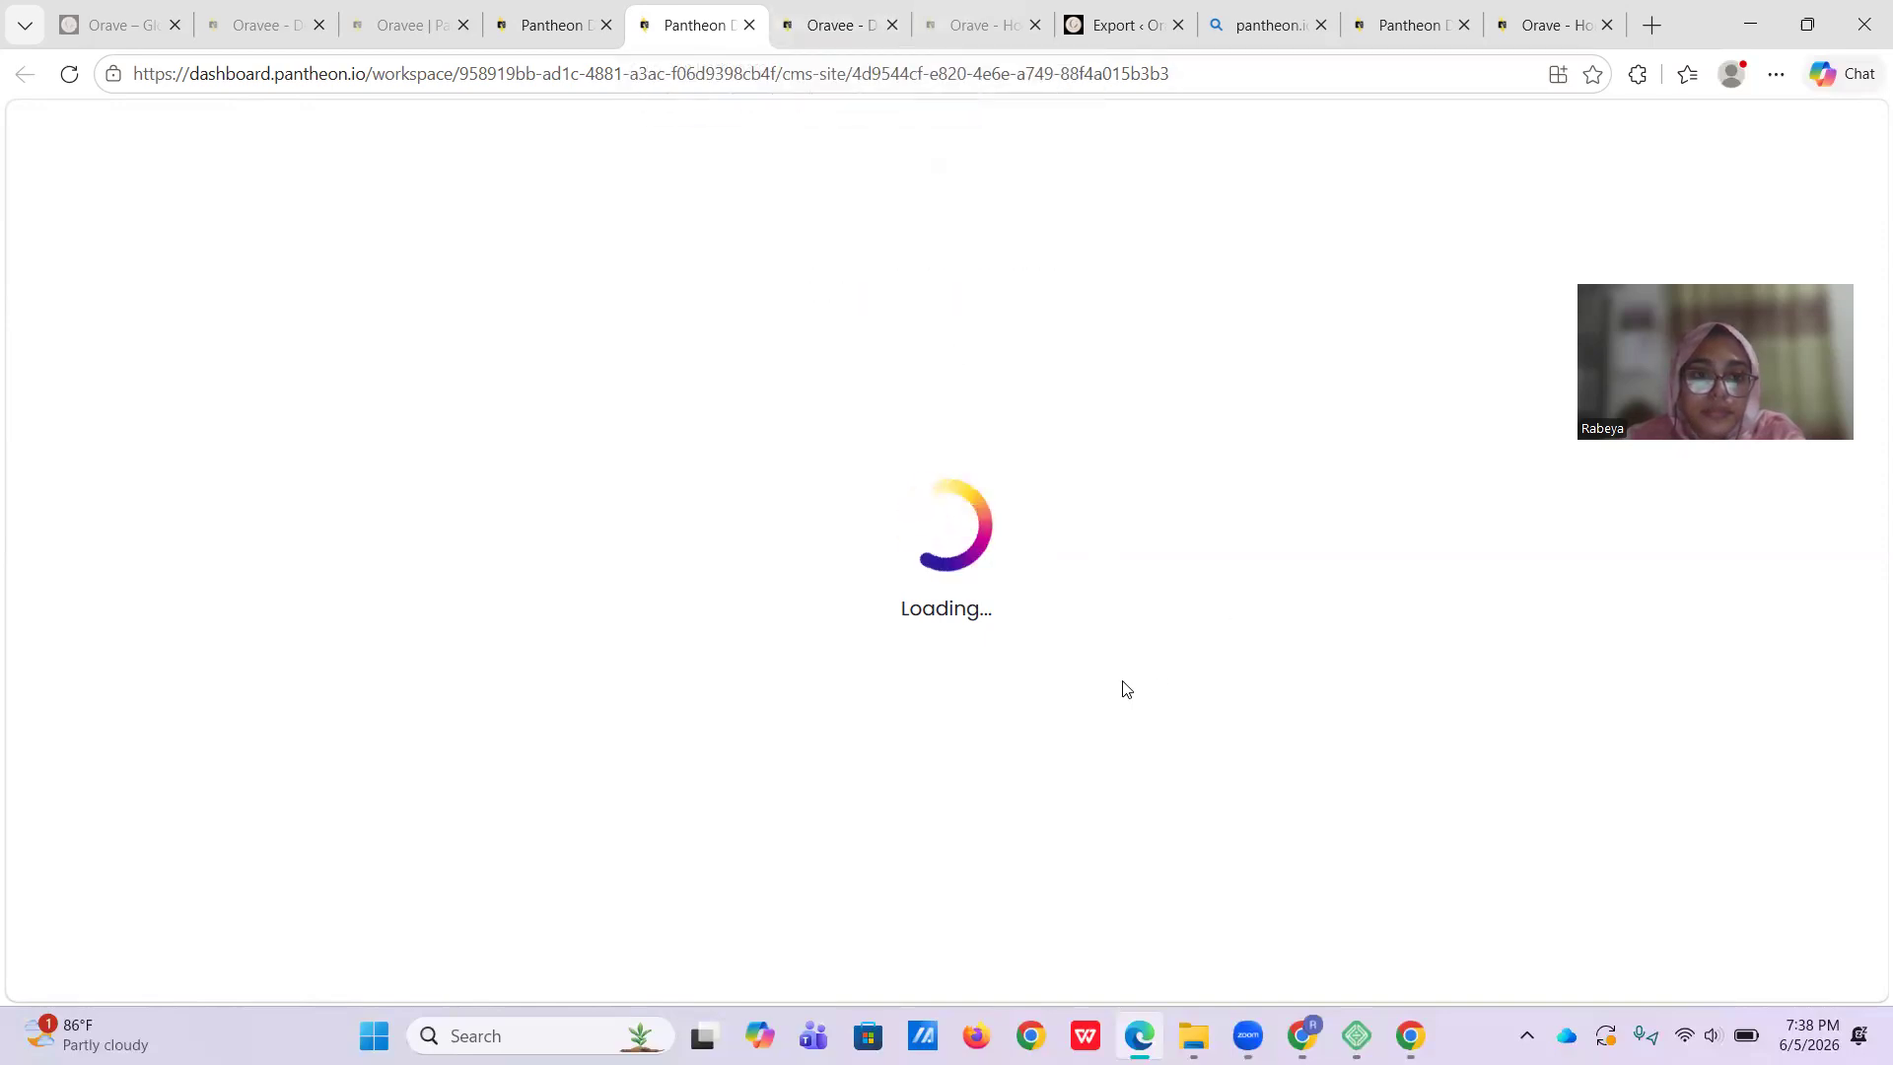
pyautogui.click(395, 30)
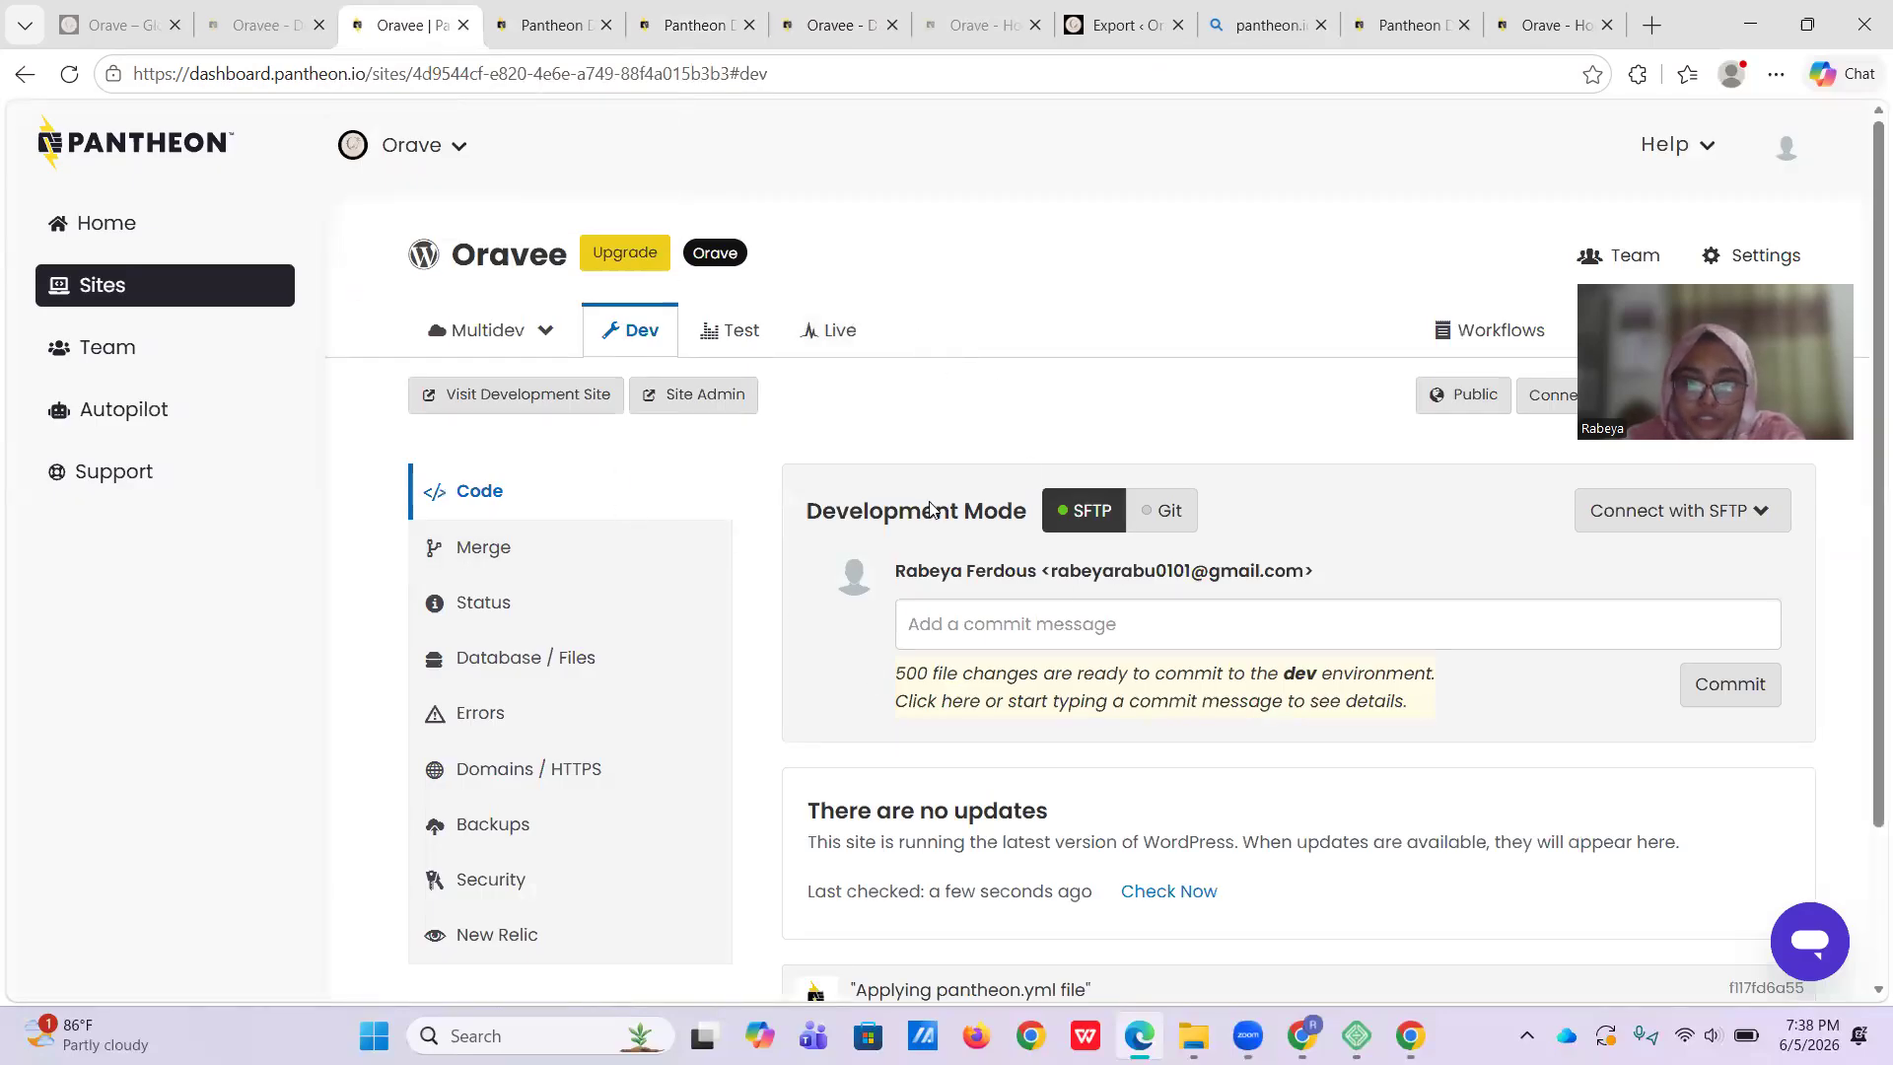
pyautogui.scroll(-2, 955, 485)
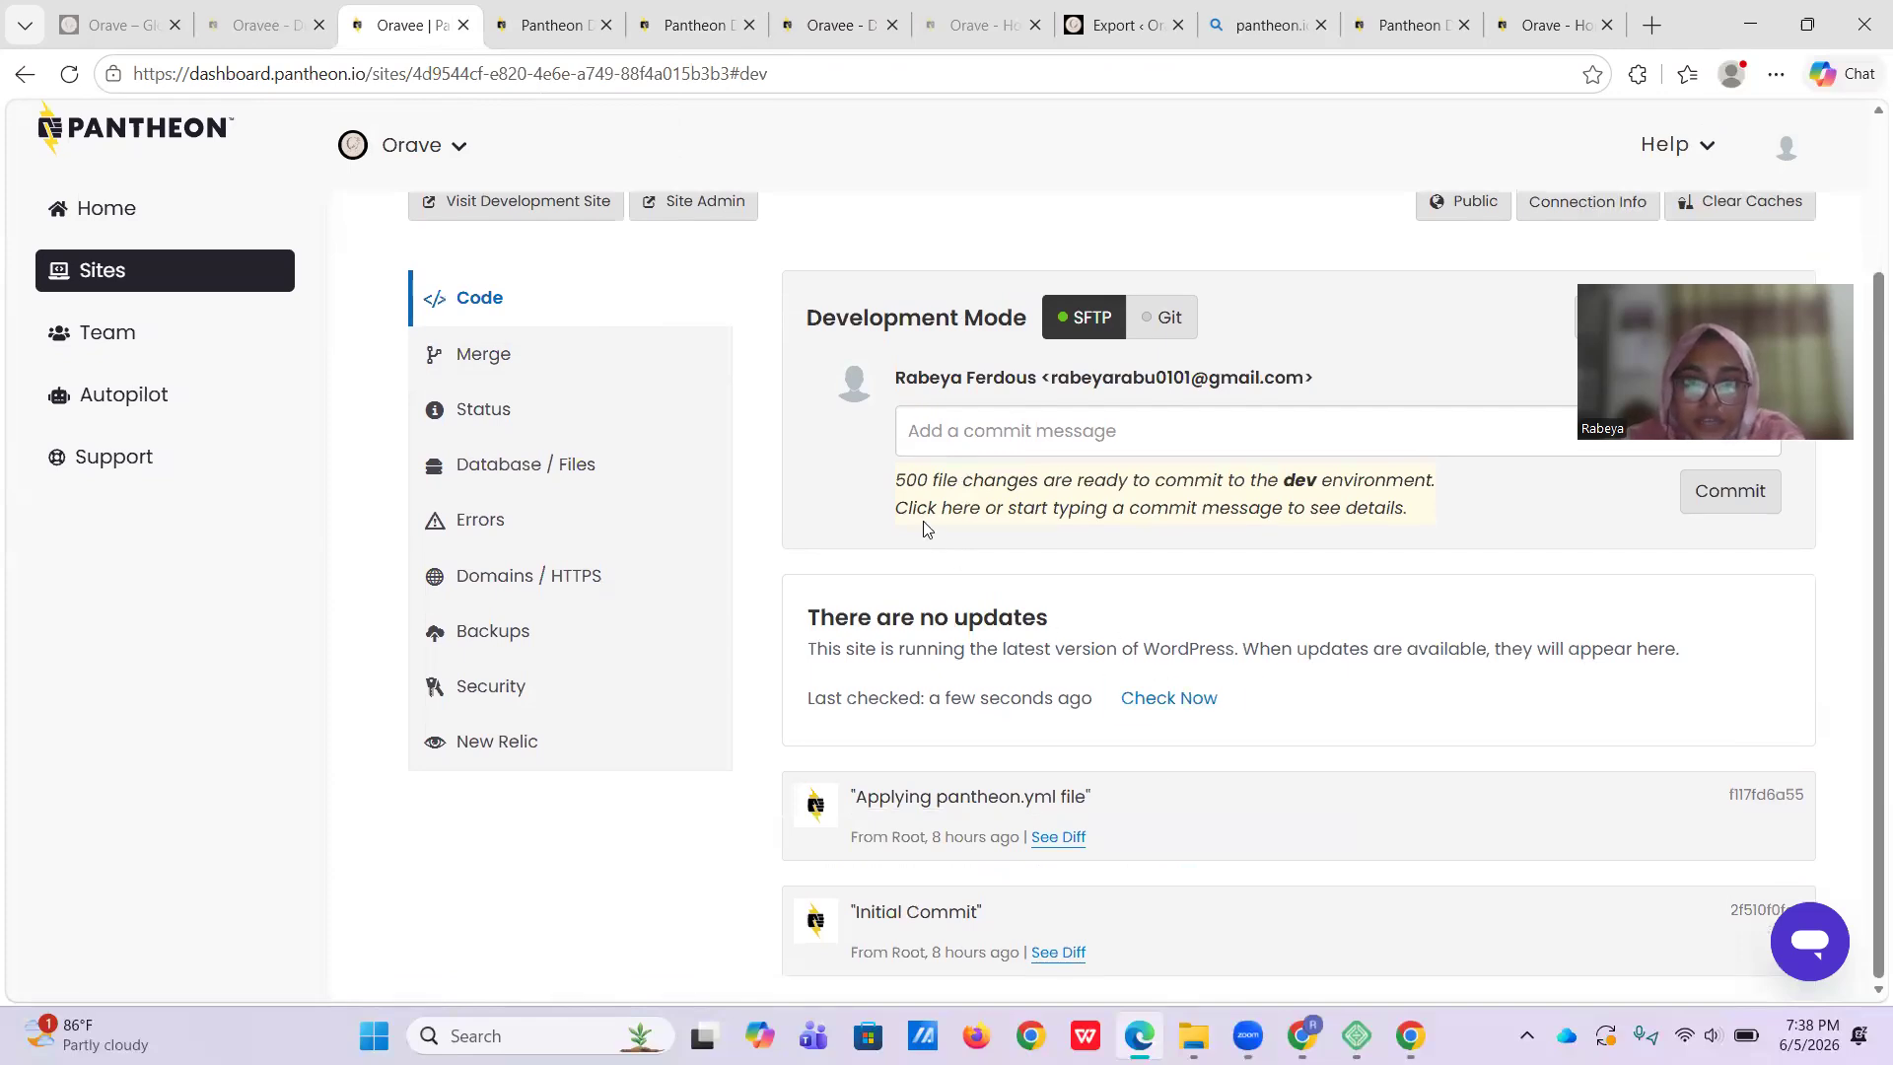
pyautogui.scroll(2, 925, 349)
# Compare the WordPress deployment page with the Oravee Dev dashboard, ending on the deployment page
pyautogui.click(547, 30)
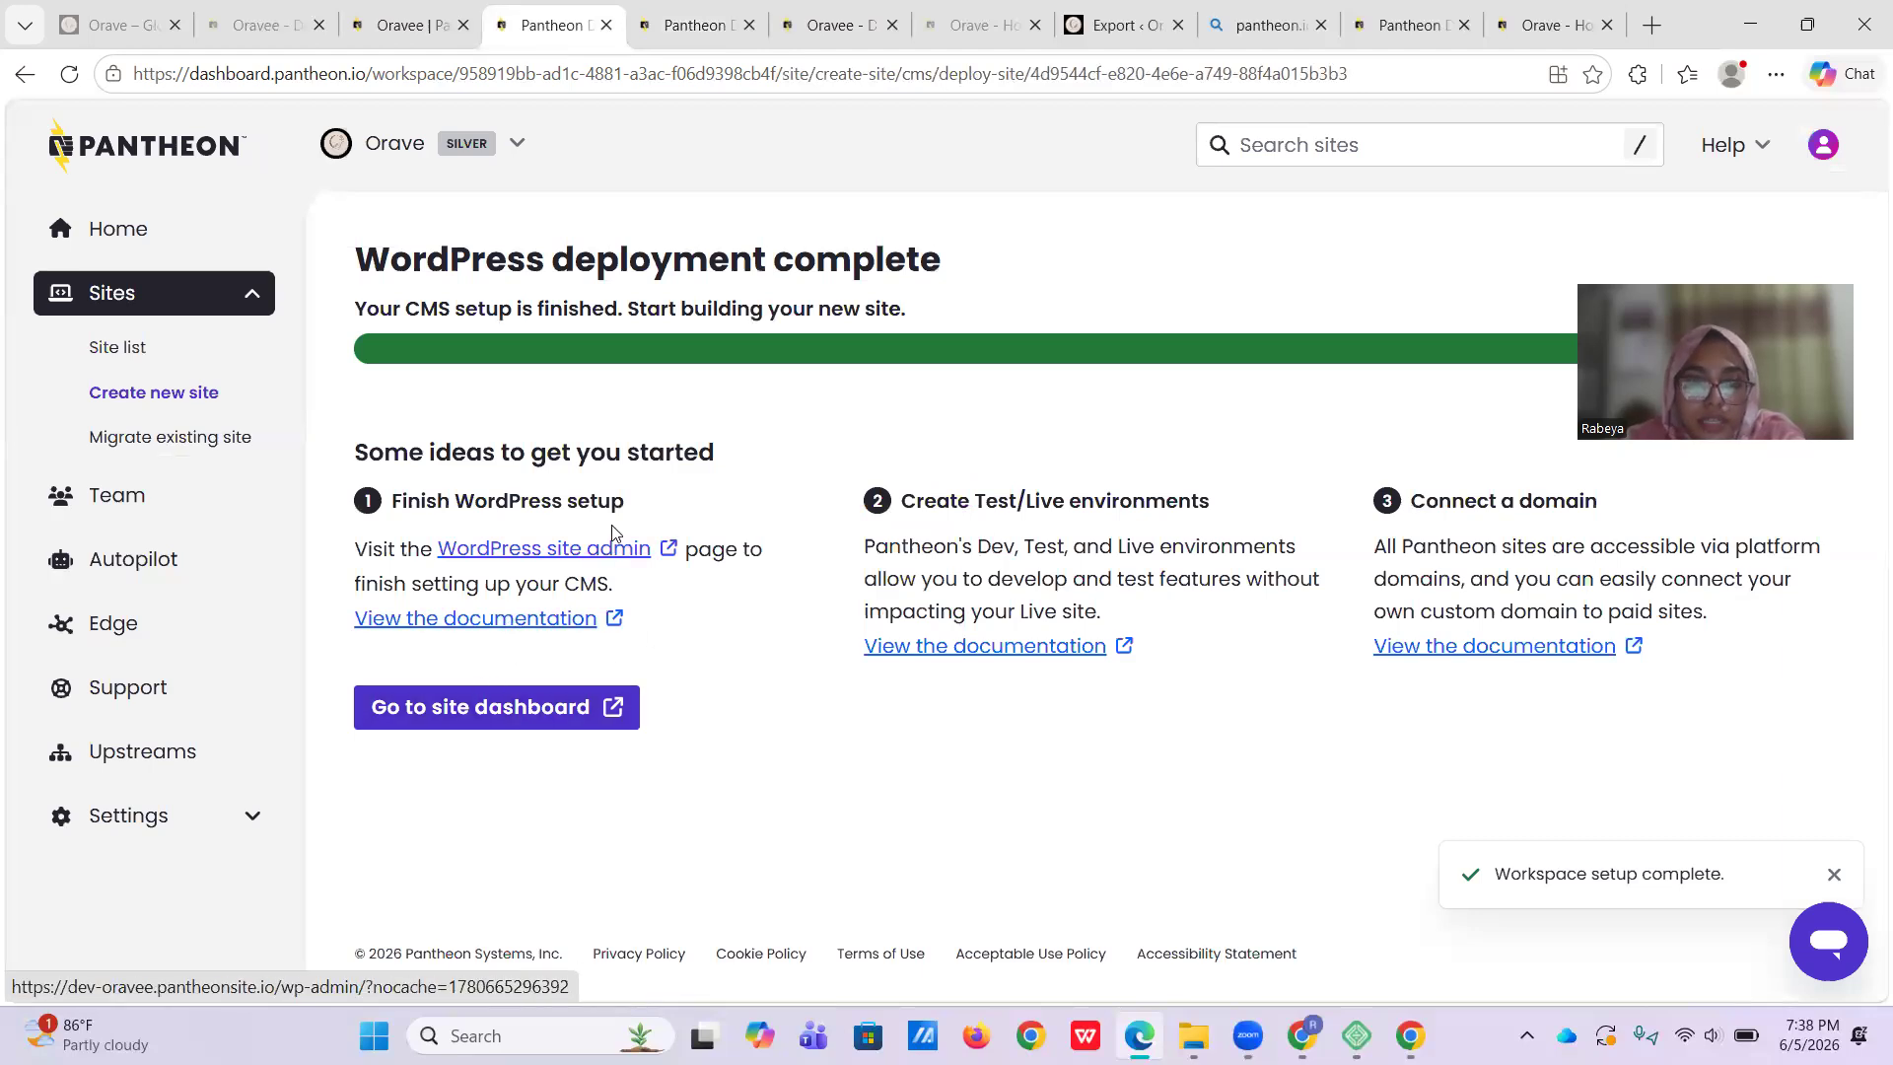
pyautogui.click(461, 10)
pyautogui.scroll(-2, 887, 710)
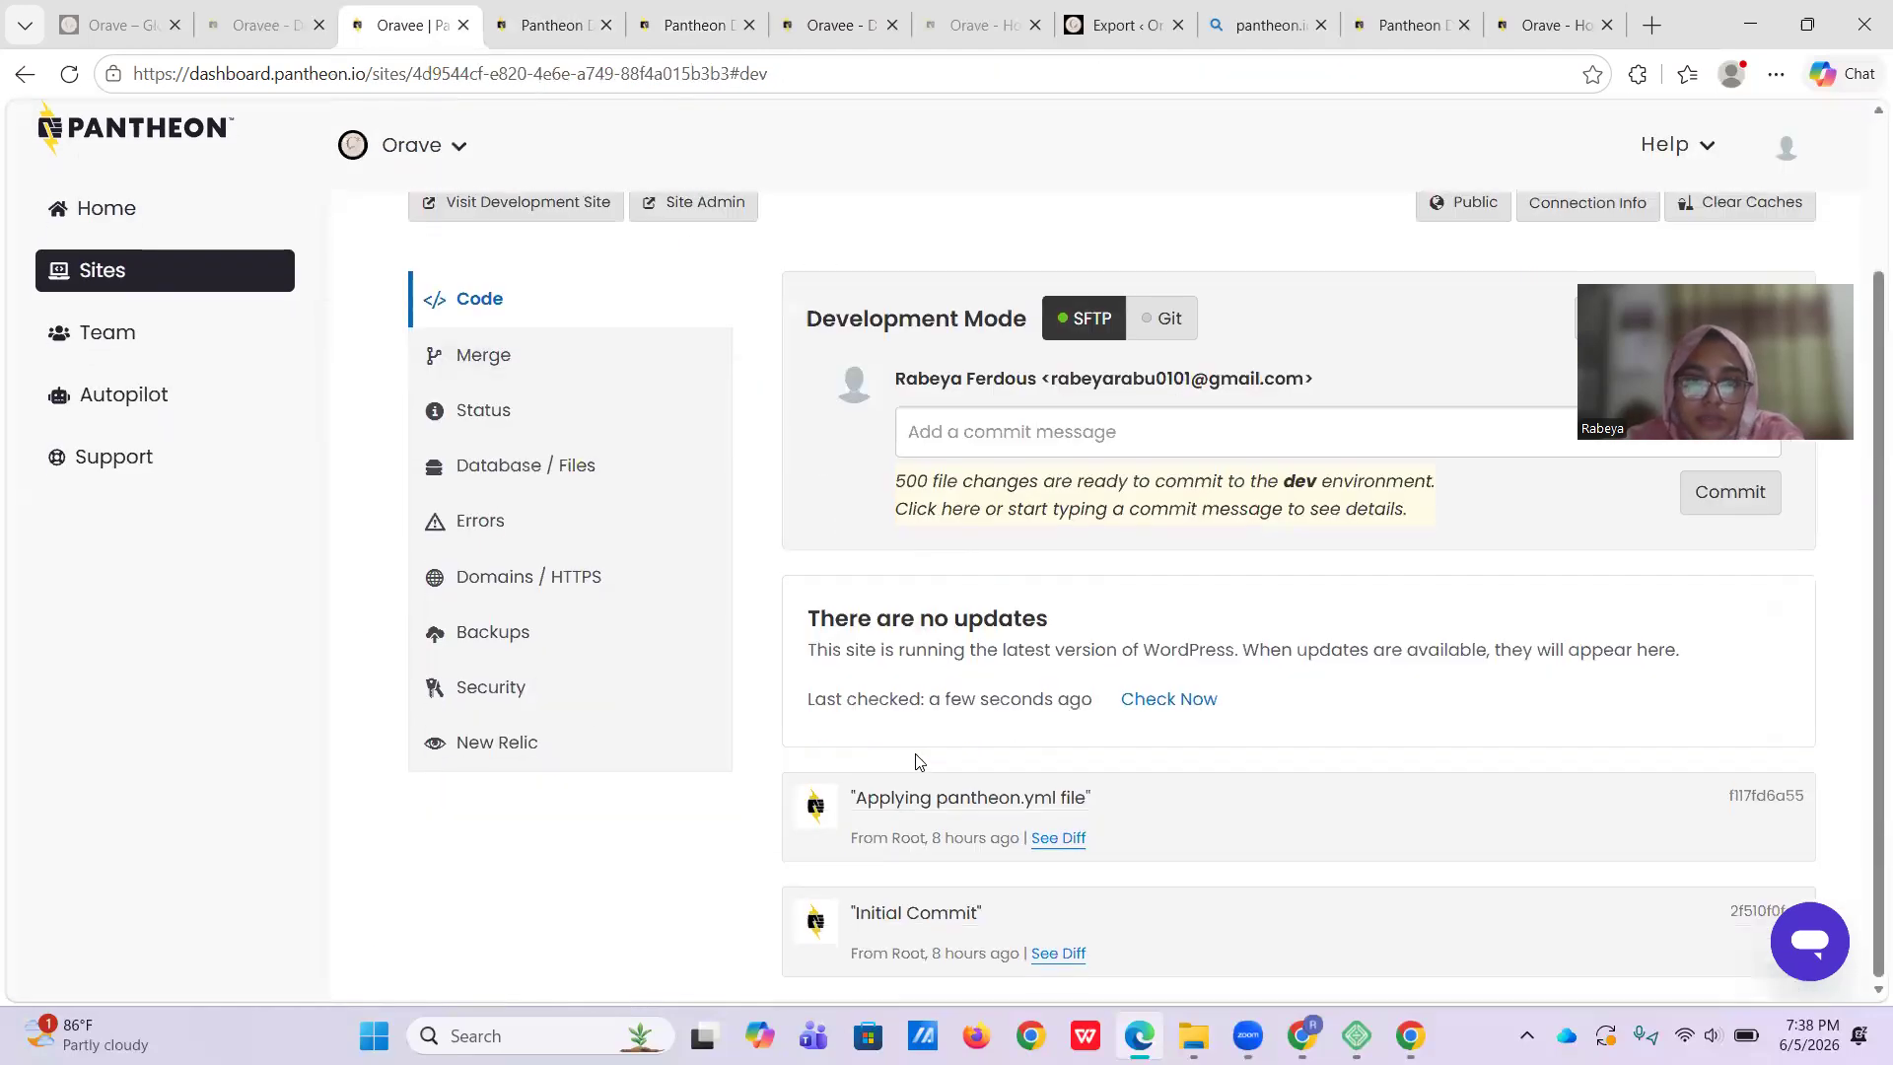
pyautogui.scroll(2, 898, 606)
pyautogui.click(552, 25)
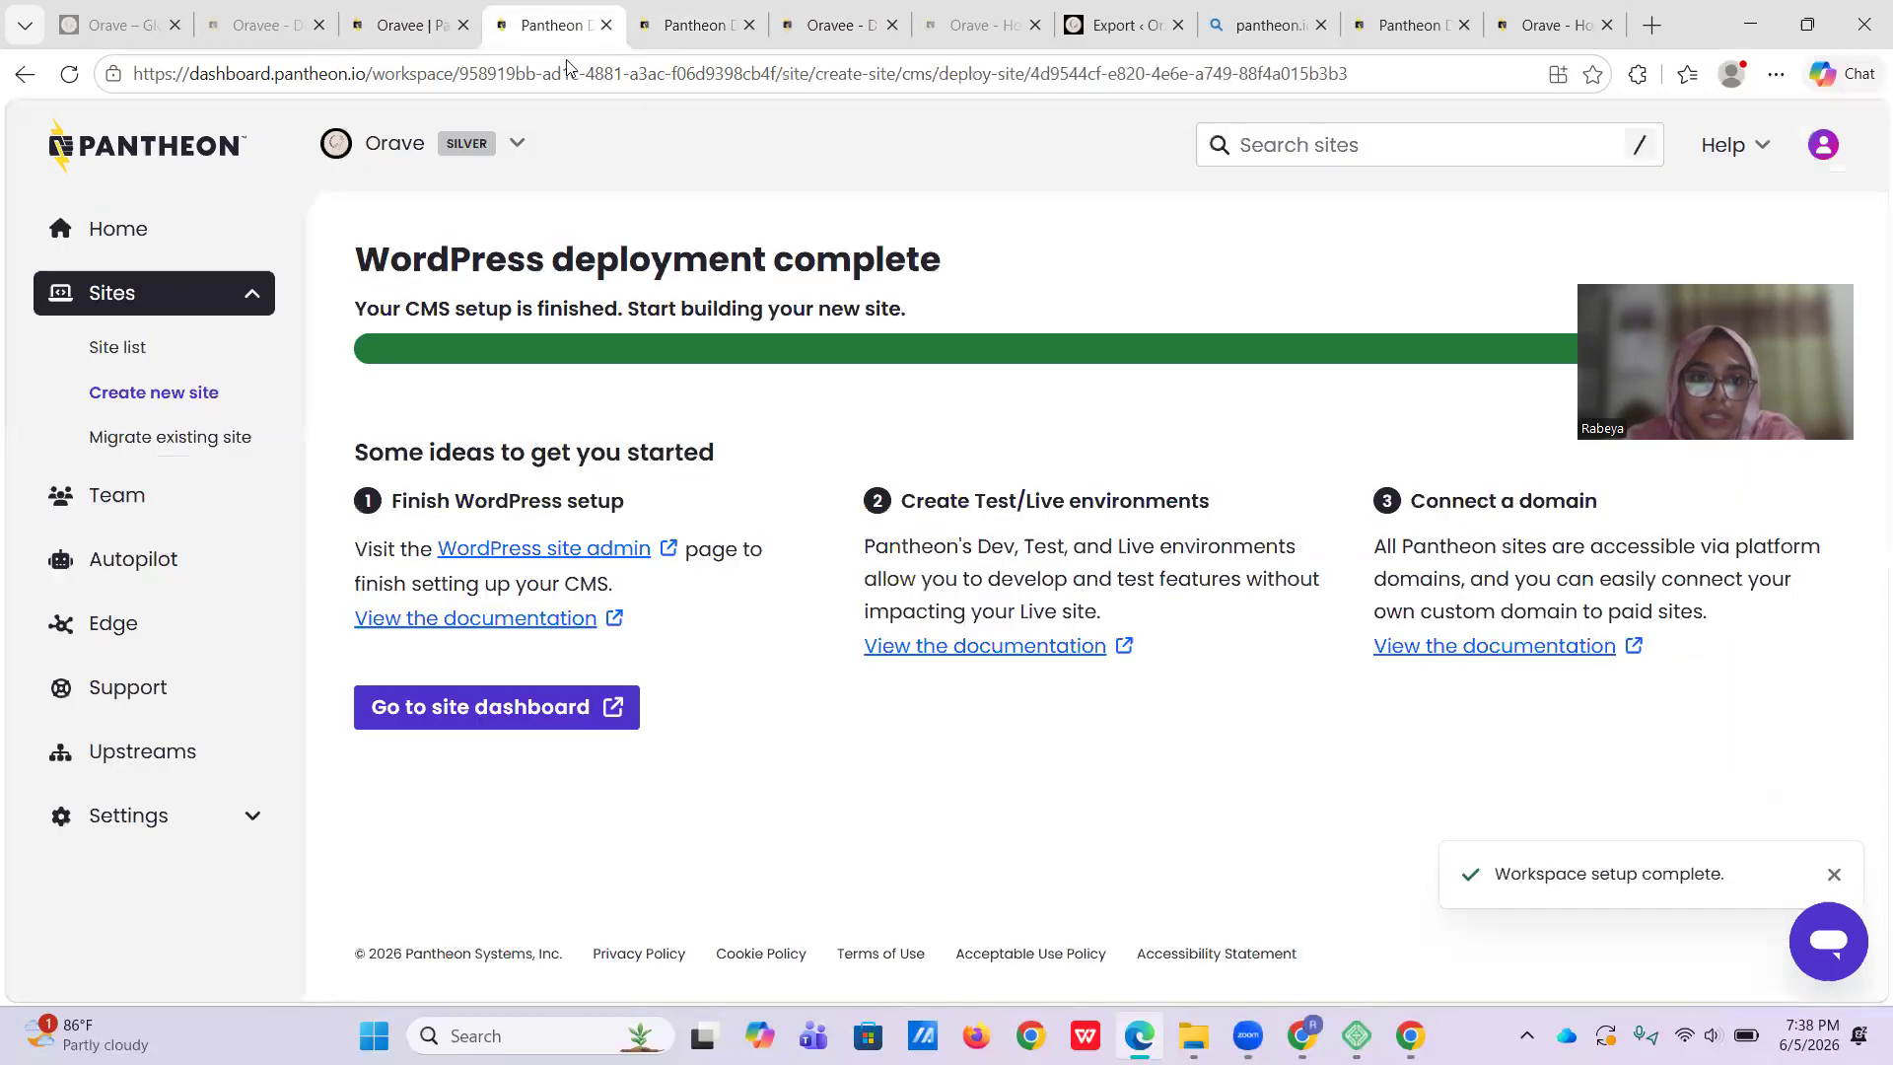
# Open the new Pantheon site's WordPress admin login page and return to the local Orave site's export page
pyautogui.click(620, 558)
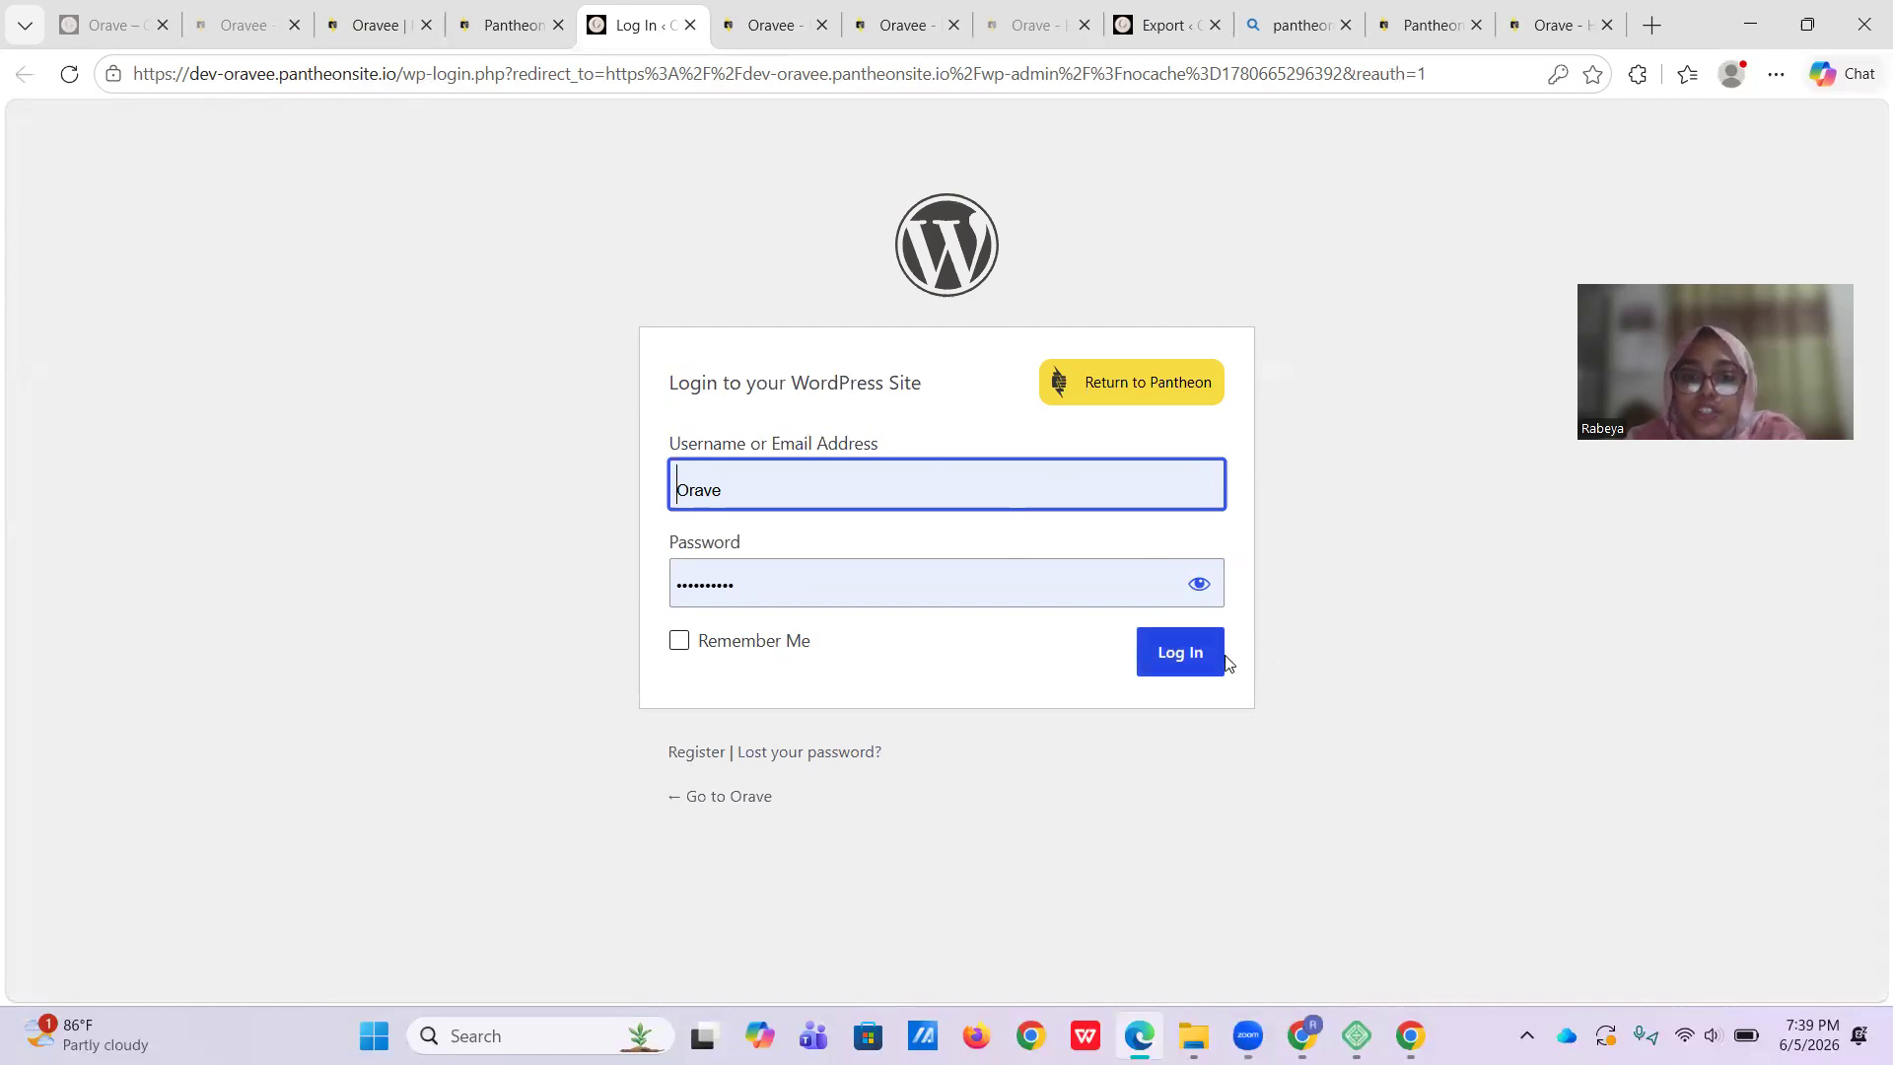
pyautogui.click(1144, 14)
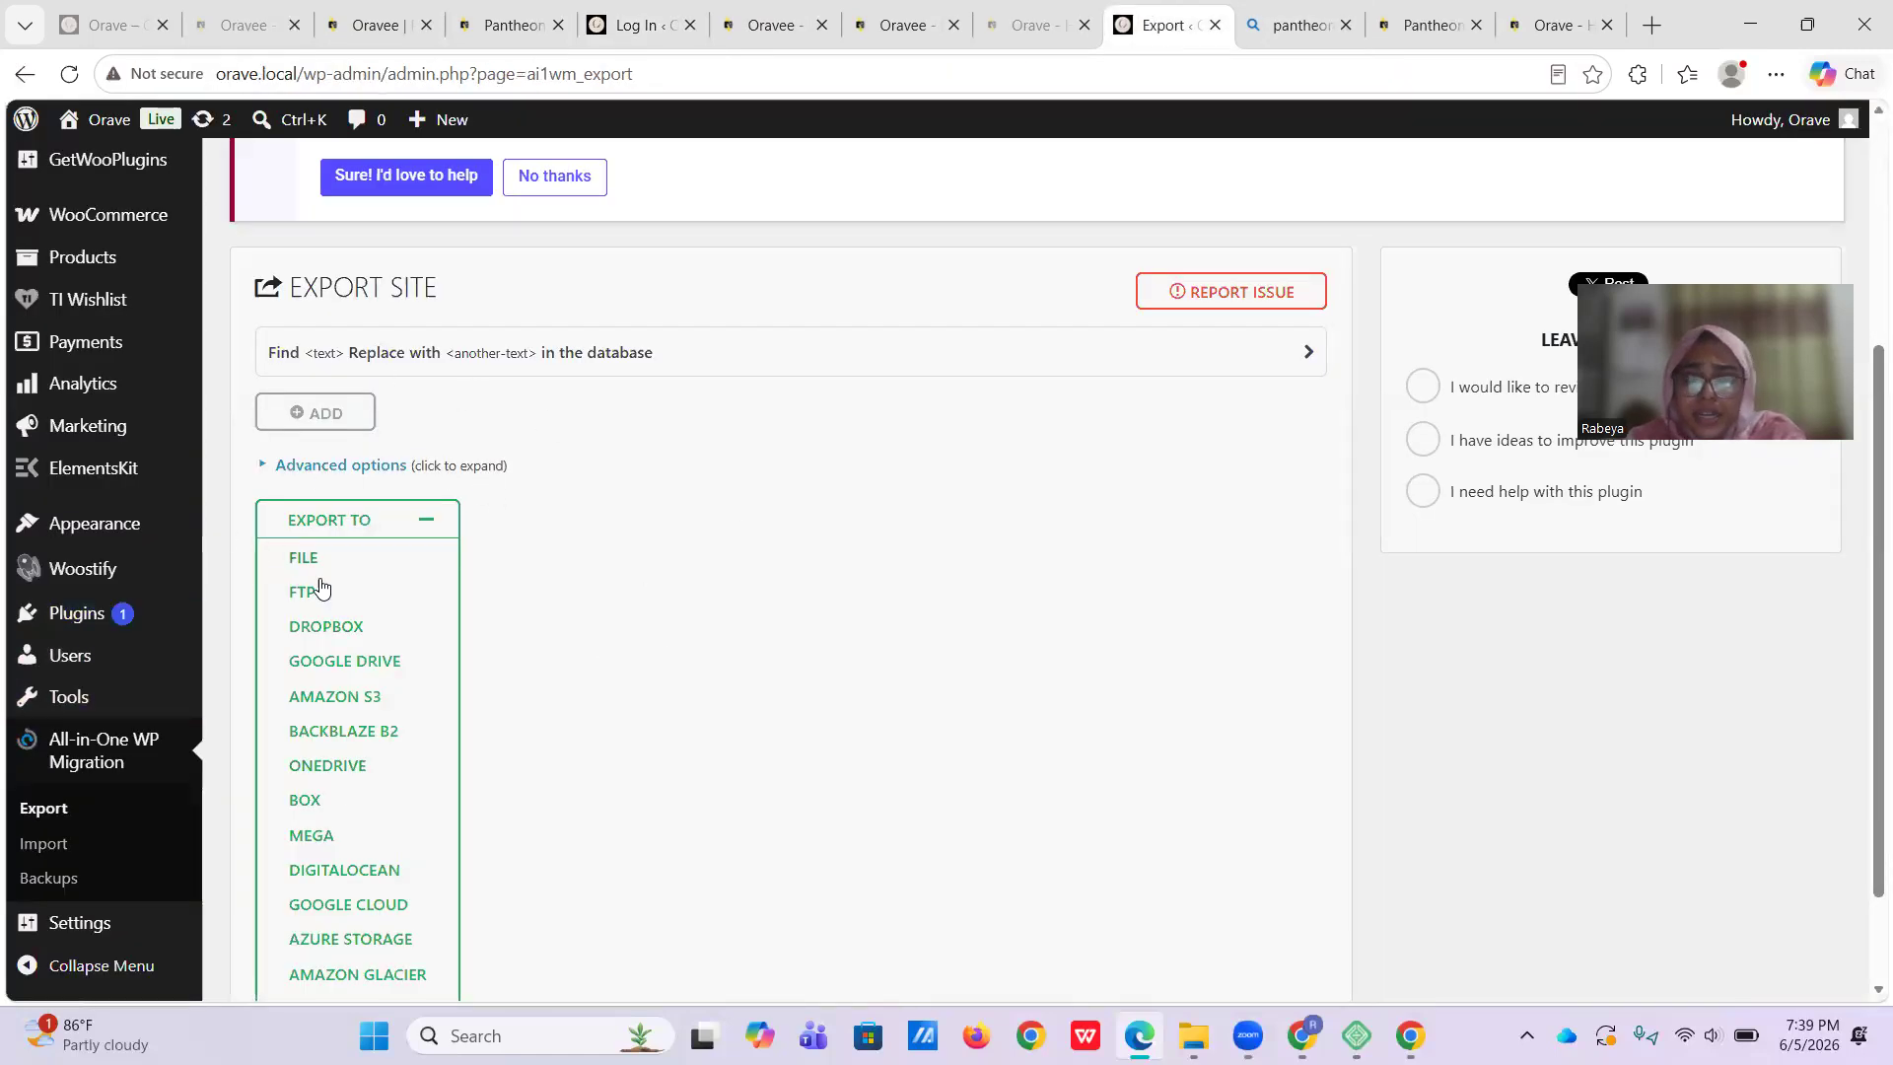
# Open the local Orave site's Add Plugins page and browse the featured plugins
pyautogui.moveTo(95, 636)
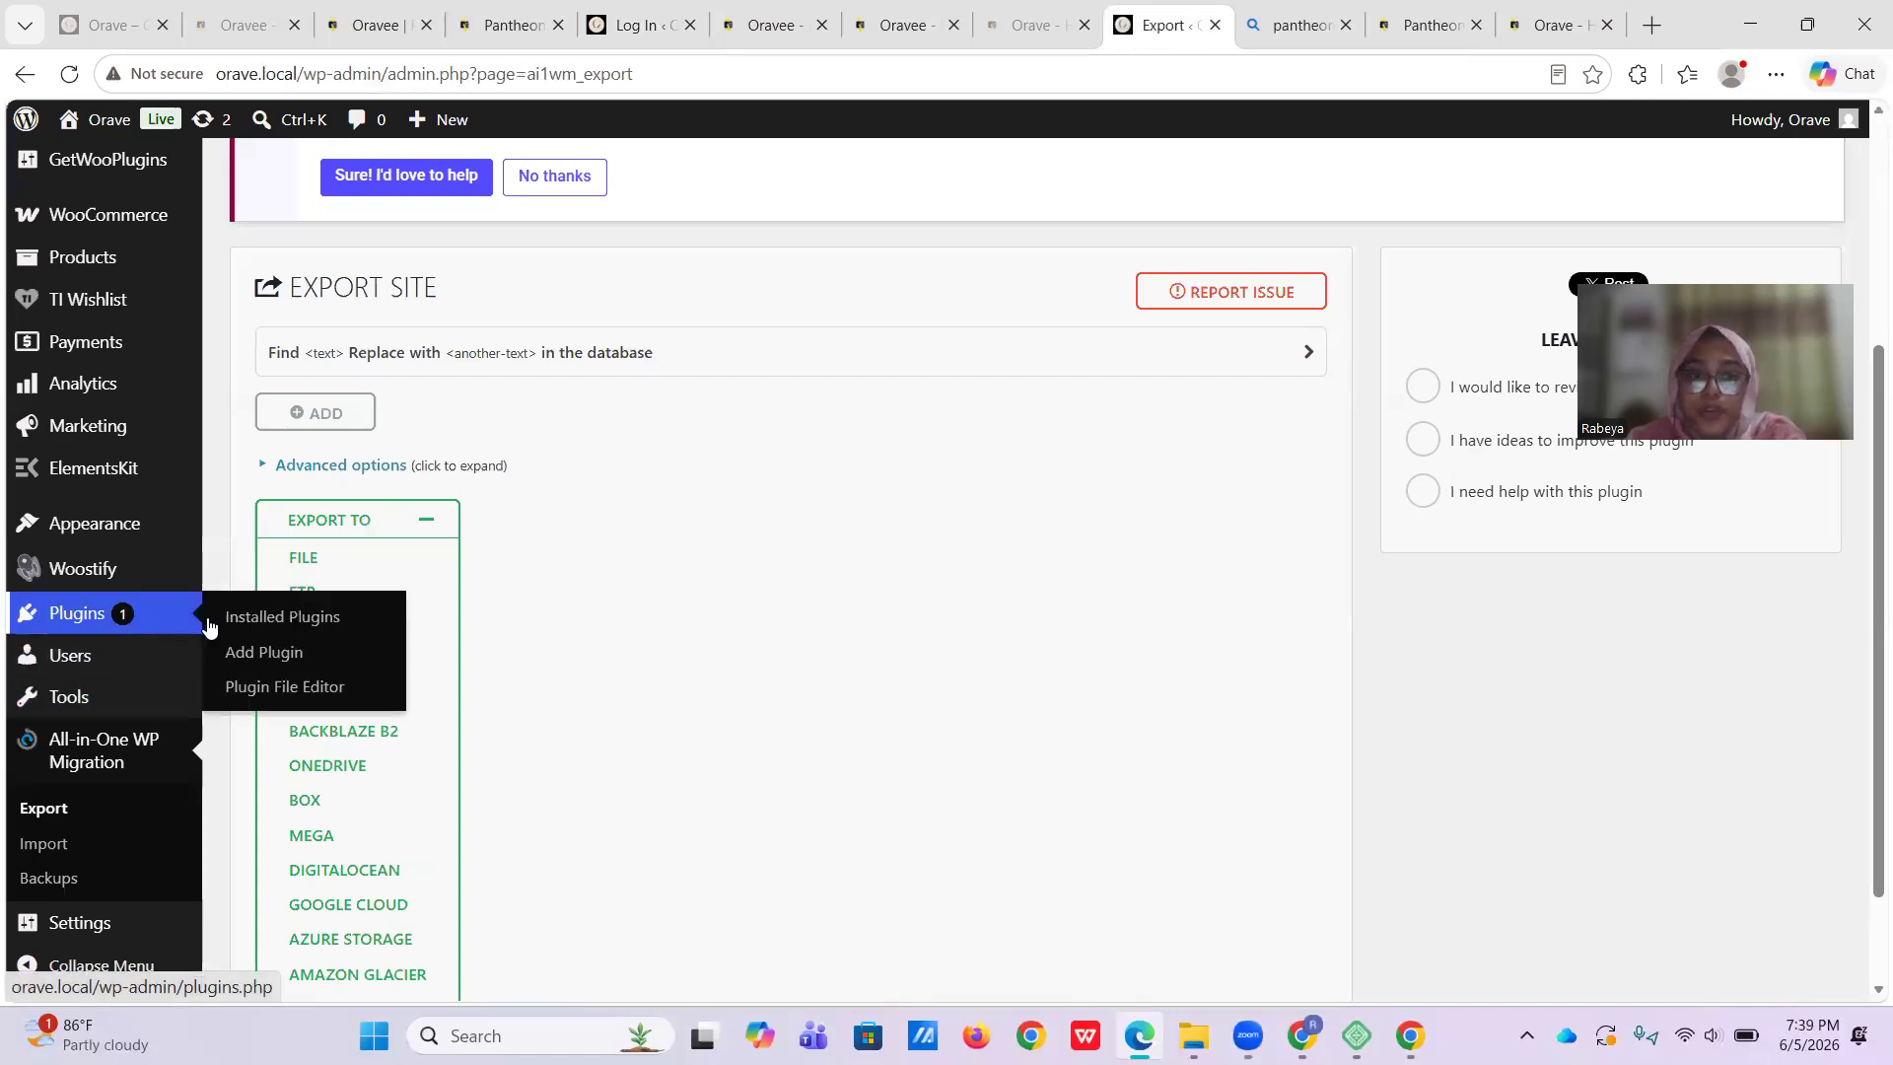
pyautogui.click(270, 651)
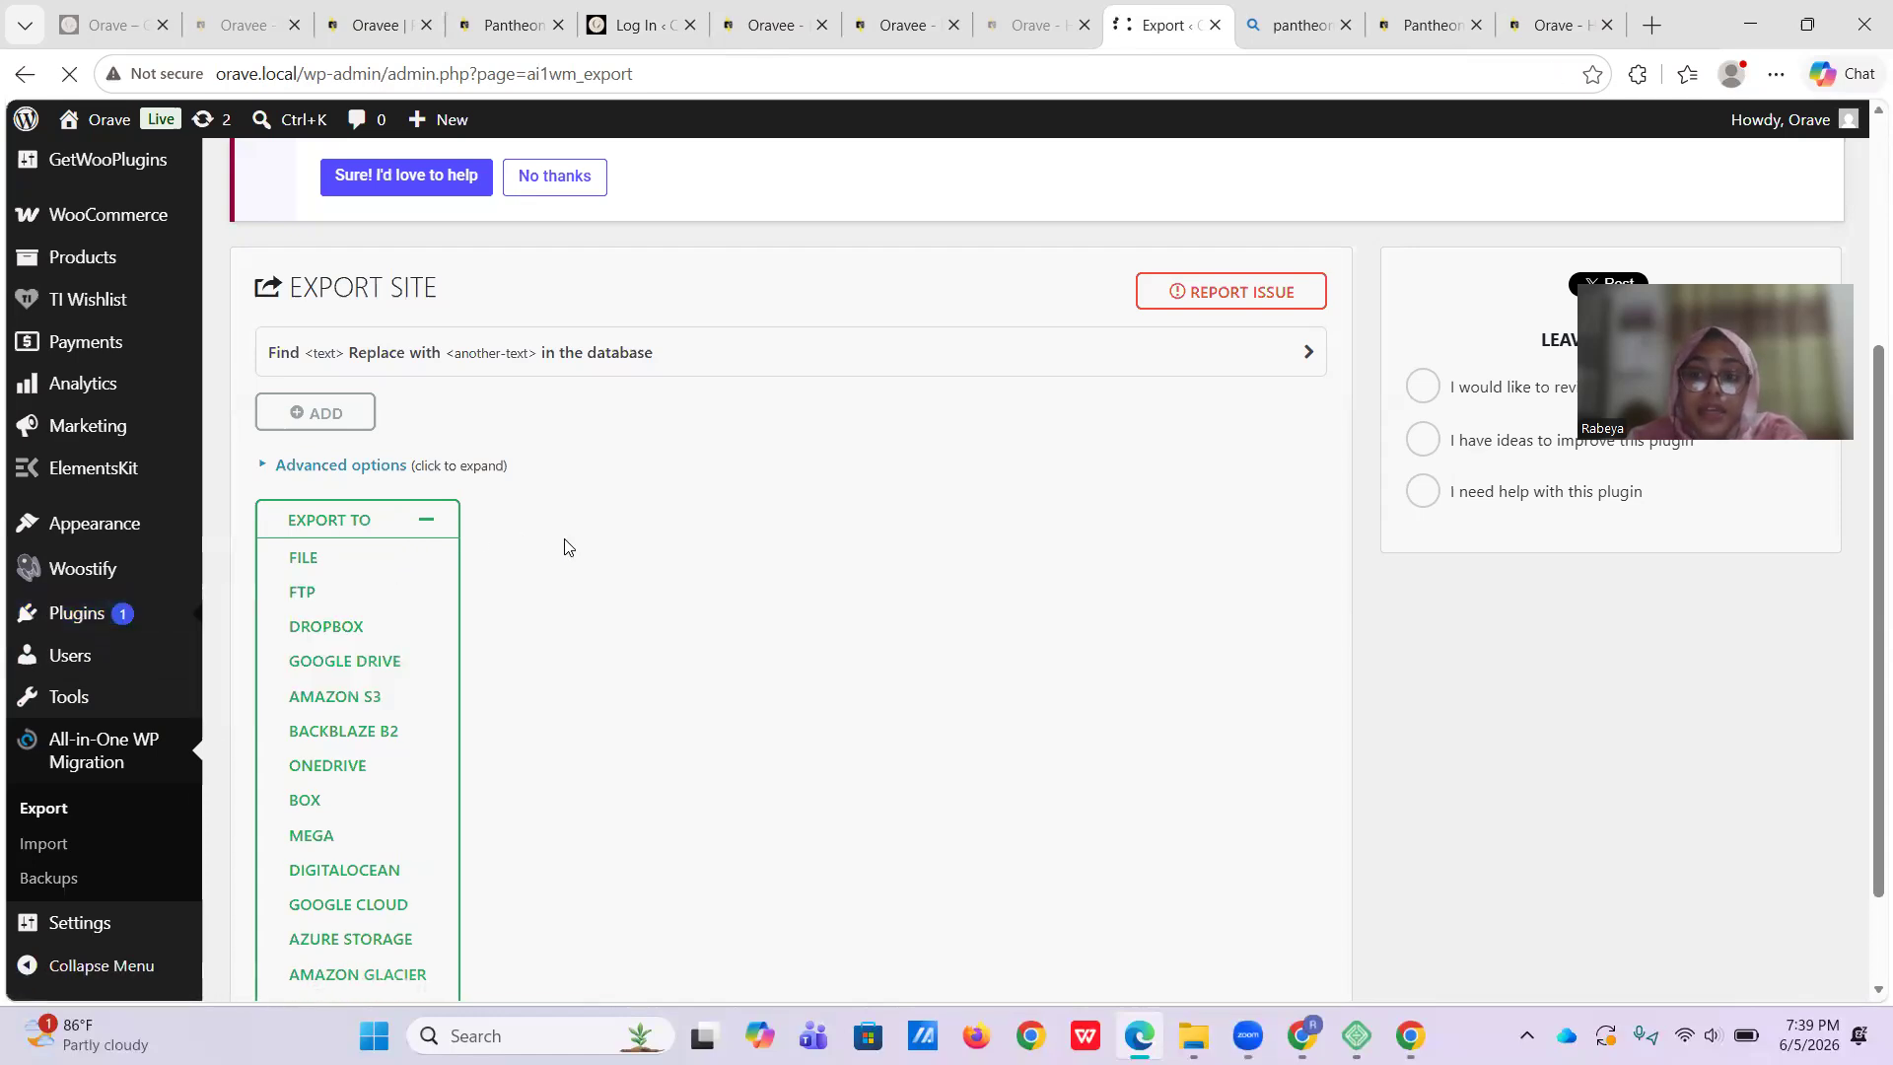
pyautogui.scroll(4, 565, 544)
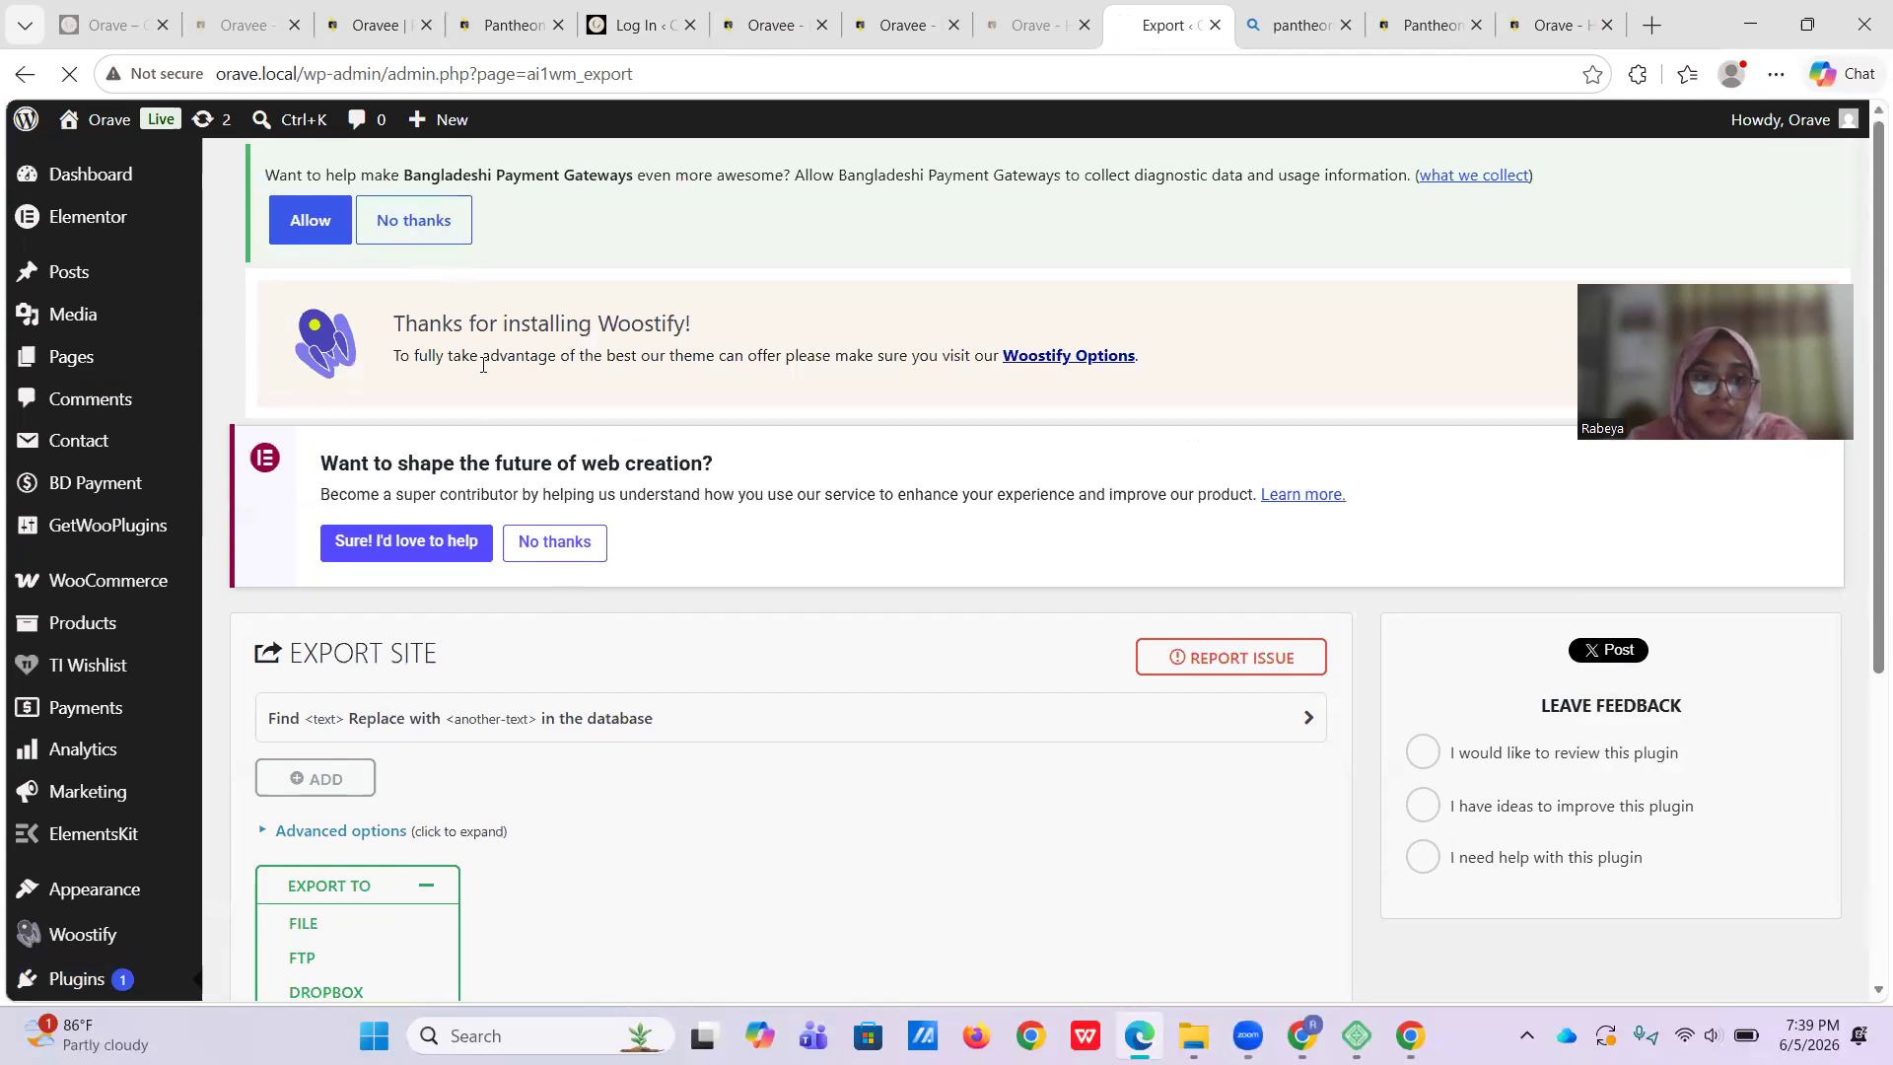
pyautogui.scroll(-5, 483, 364)
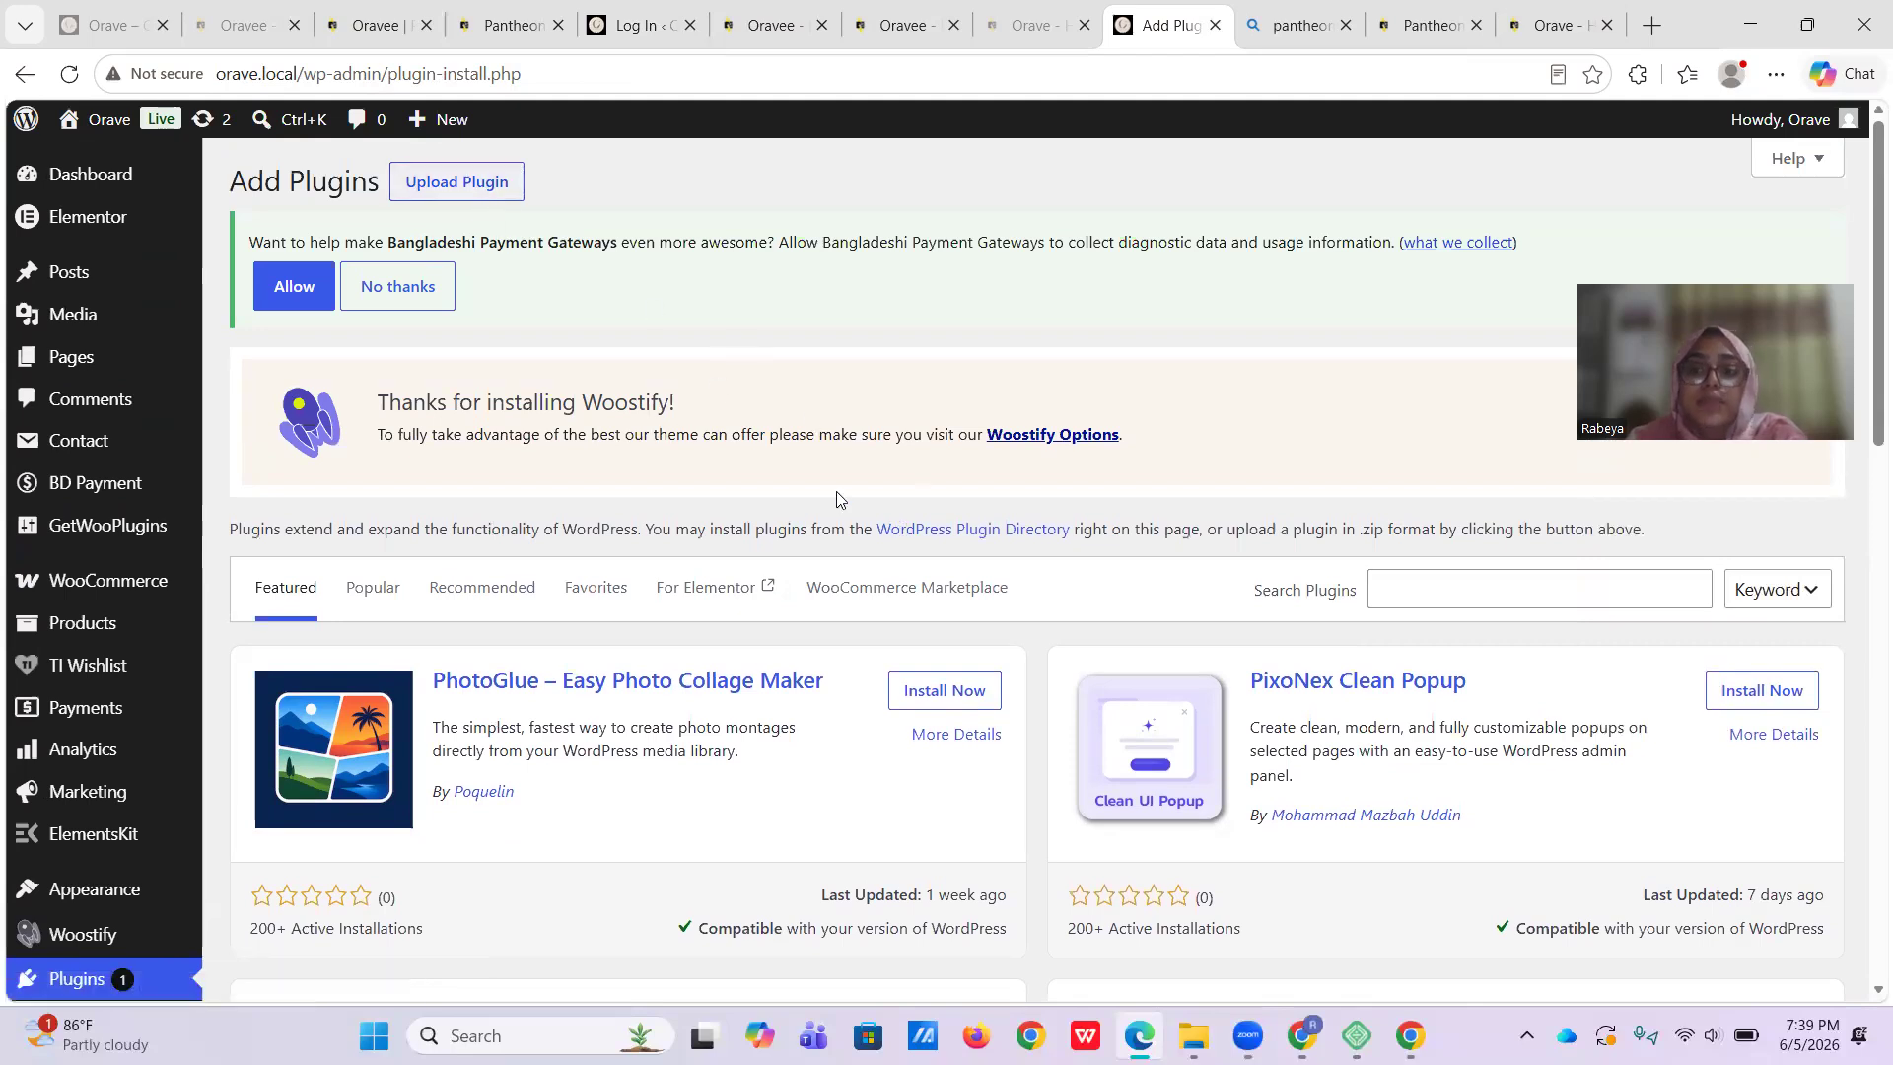
pyautogui.scroll(-3, 999, 566)
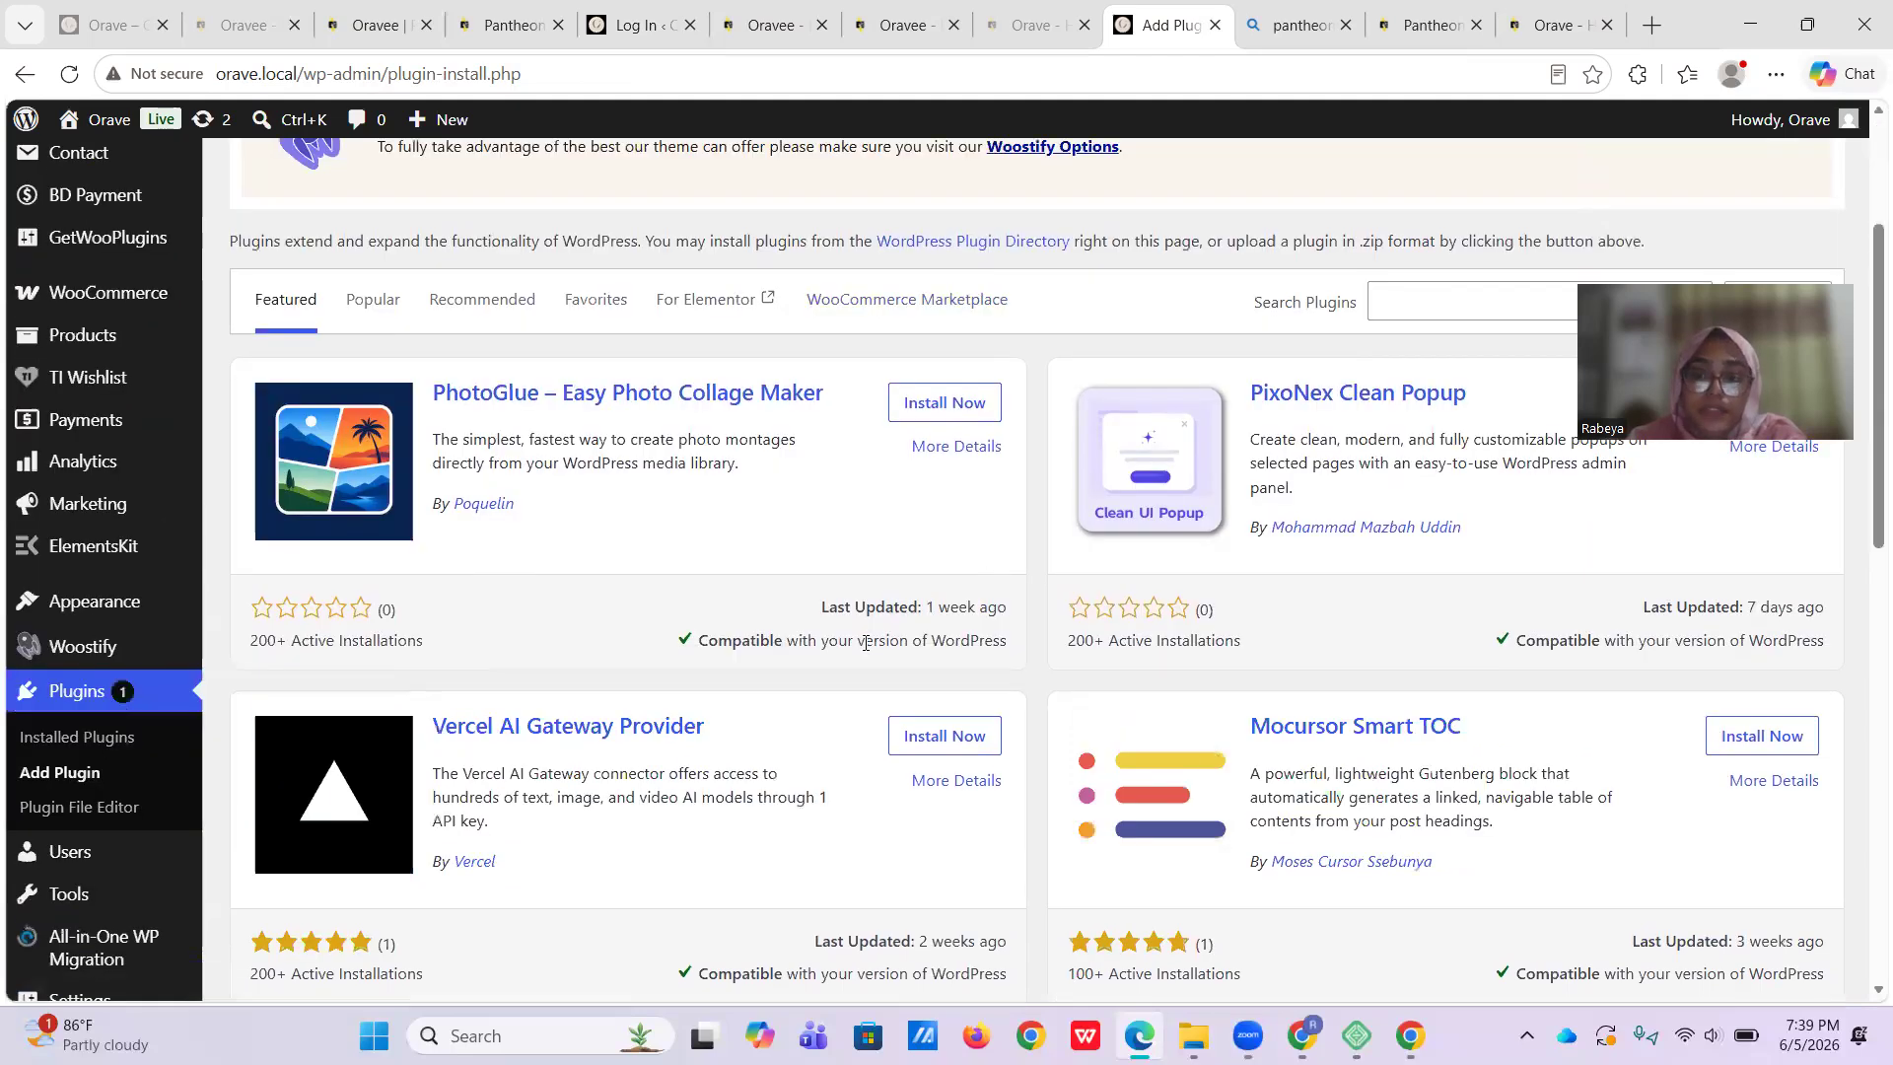
pyautogui.scroll(-3, 865, 643)
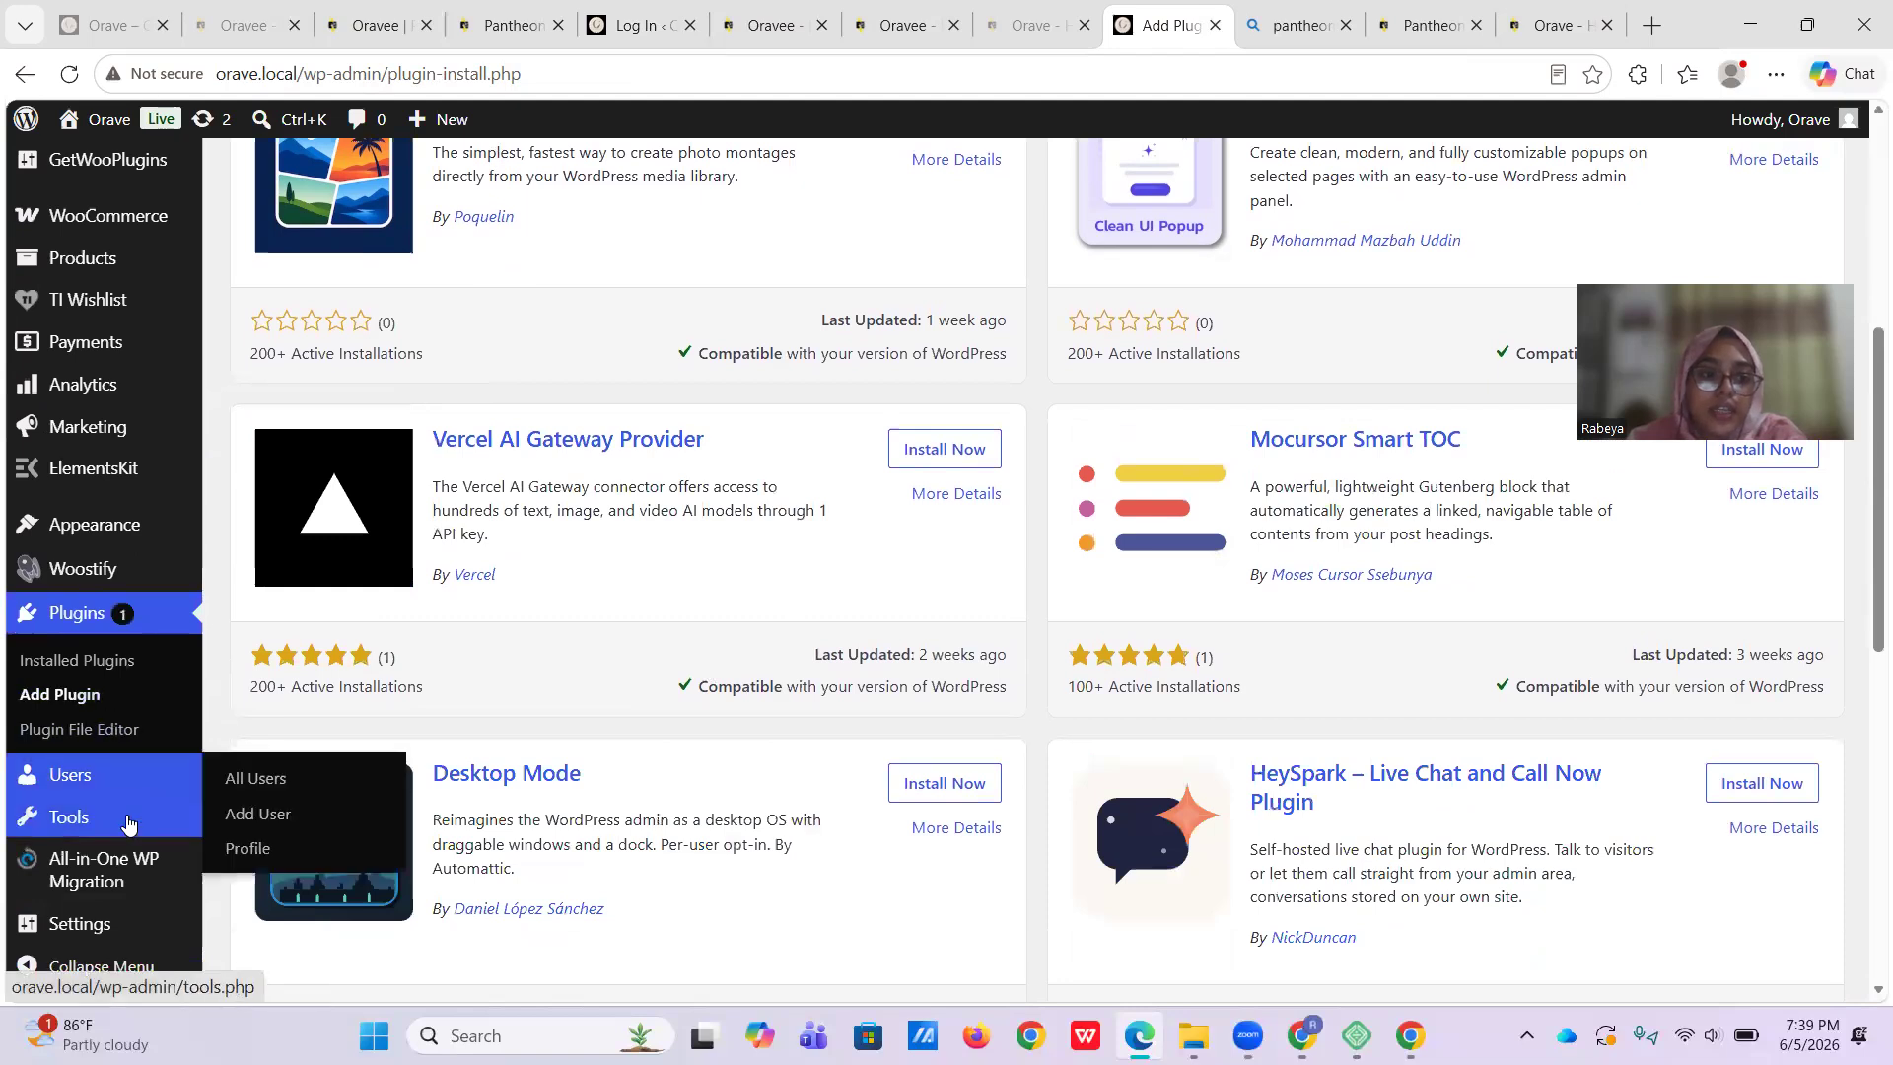
# Open the All-in-One WP Migration import page on the local site and review its upload area
pyautogui.moveTo(128, 867)
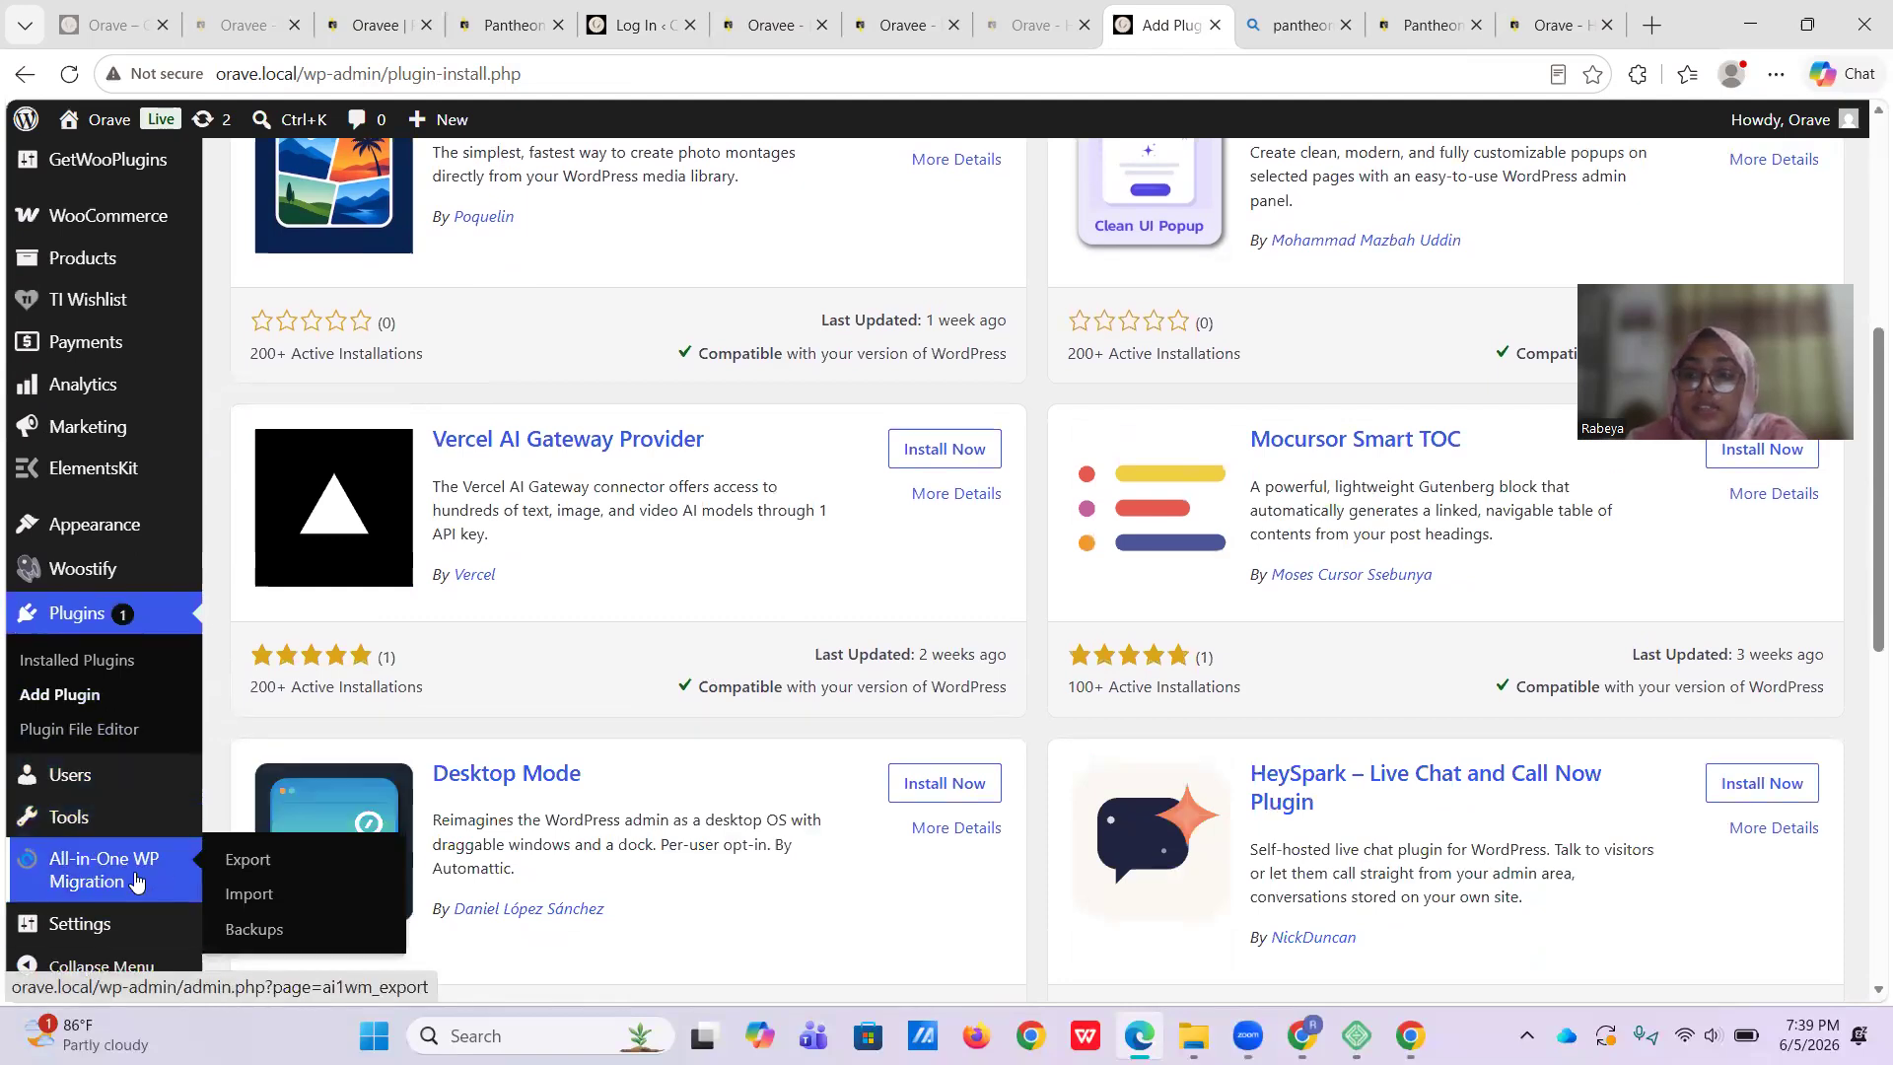
pyautogui.click(244, 893)
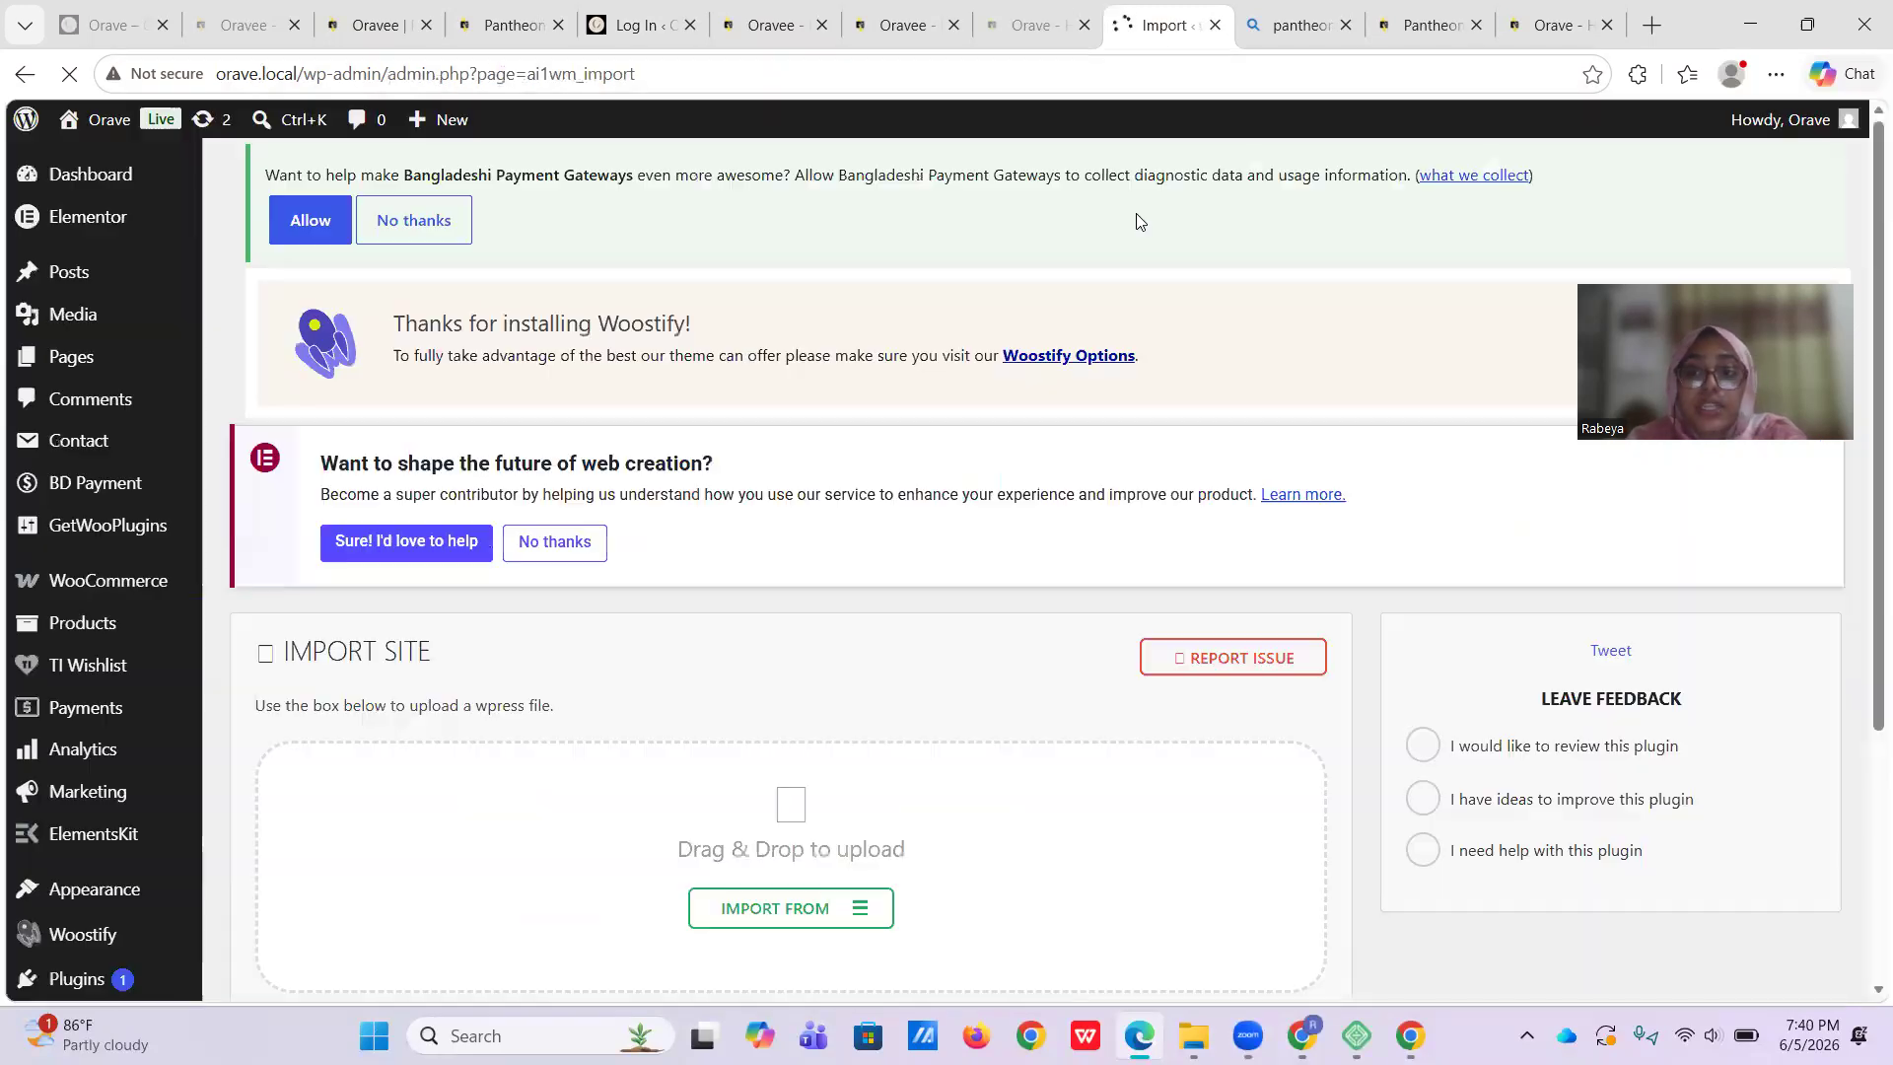
pyautogui.scroll(-3, 975, 498)
pyautogui.scroll(3, 970, 496)
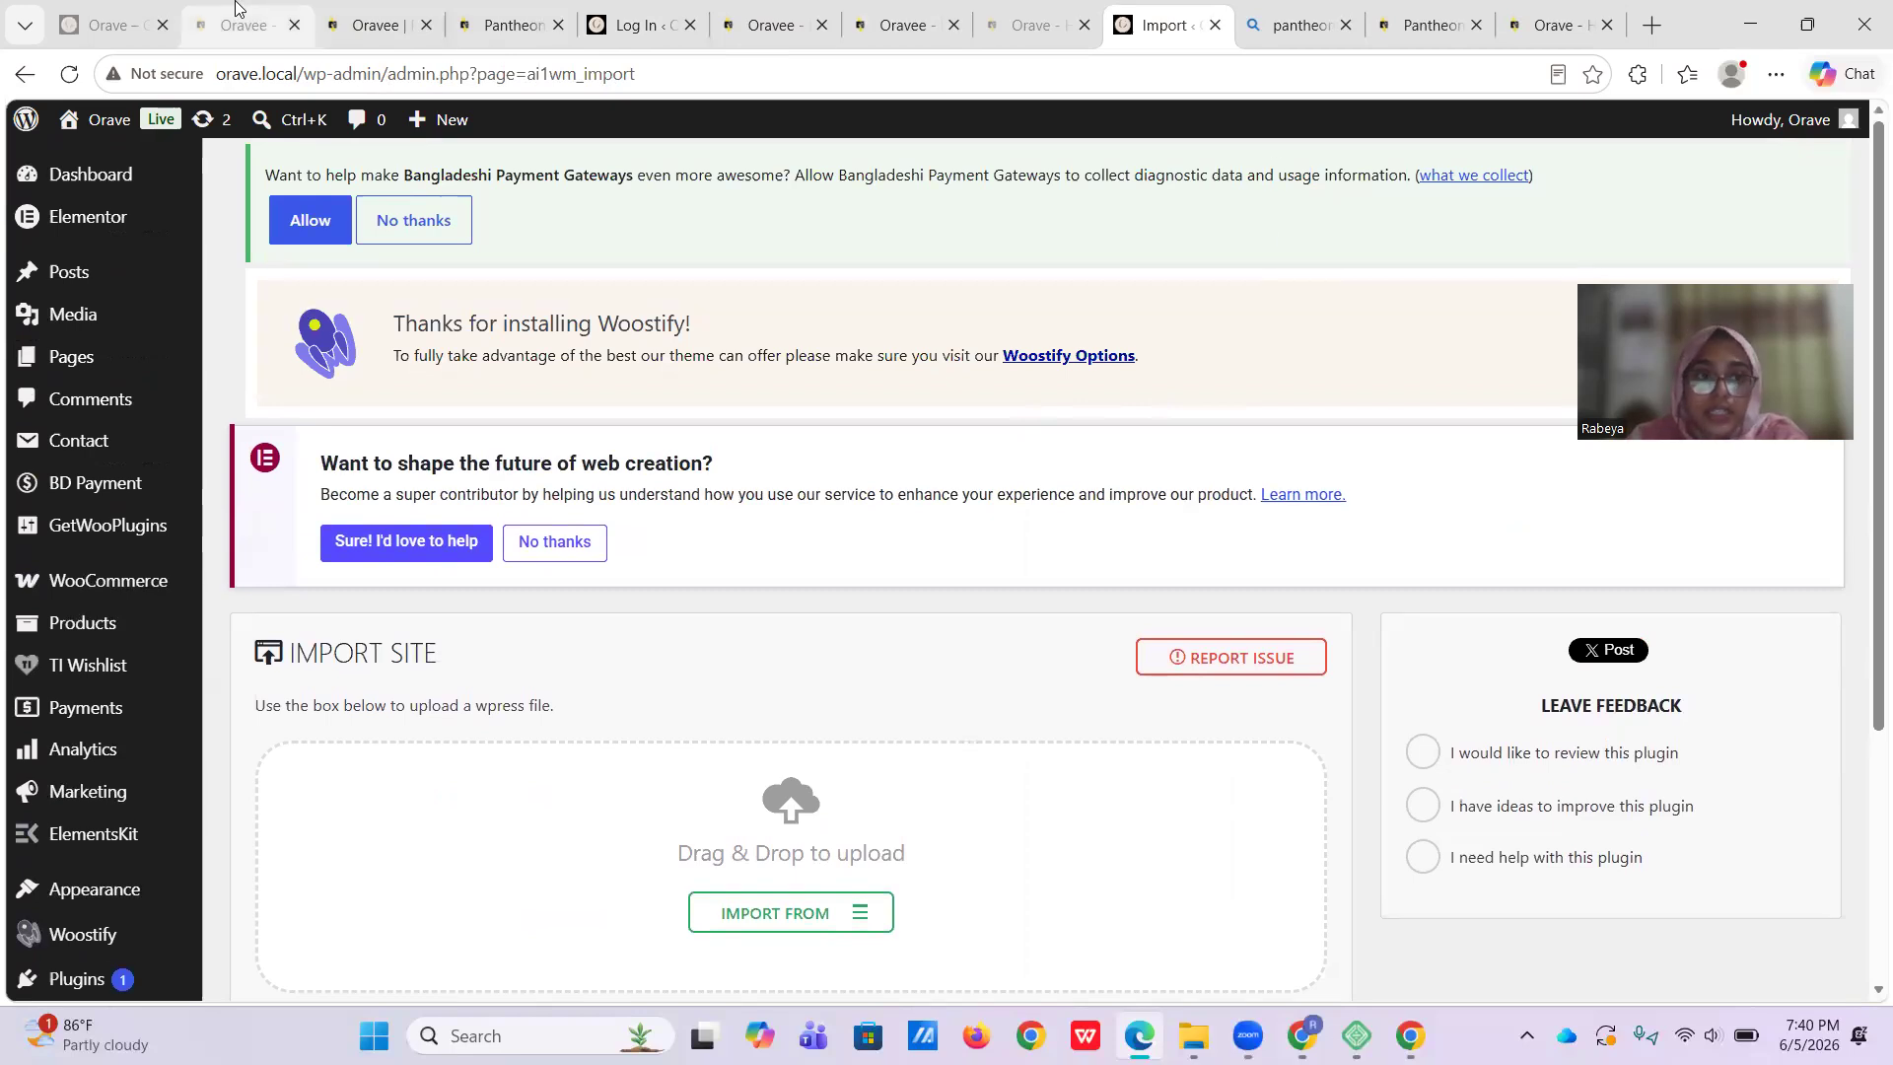
# Open the local storefront, switch to the migrated site at dev-oravee.pantheonsite.io and examine its home page banner, categories and product listings
pyautogui.moveTo(242, 28)
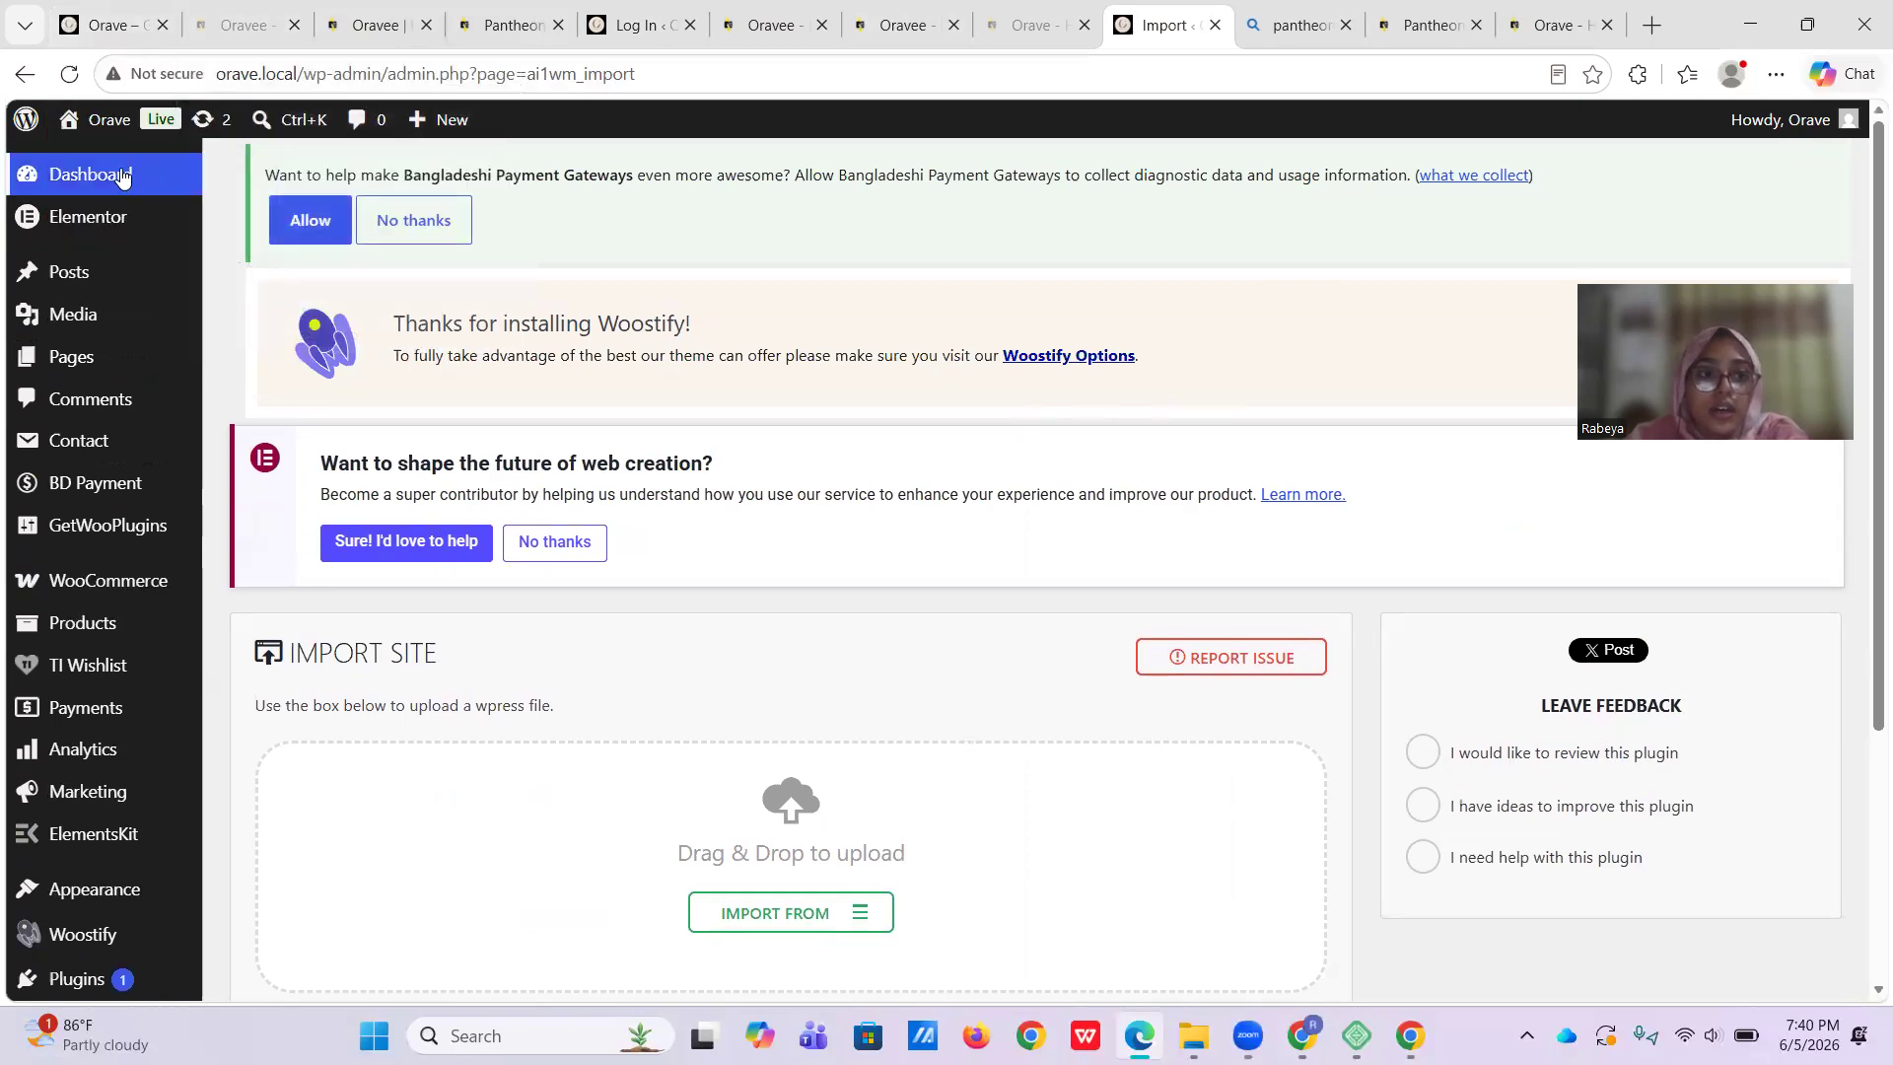
pyautogui.click(118, 129)
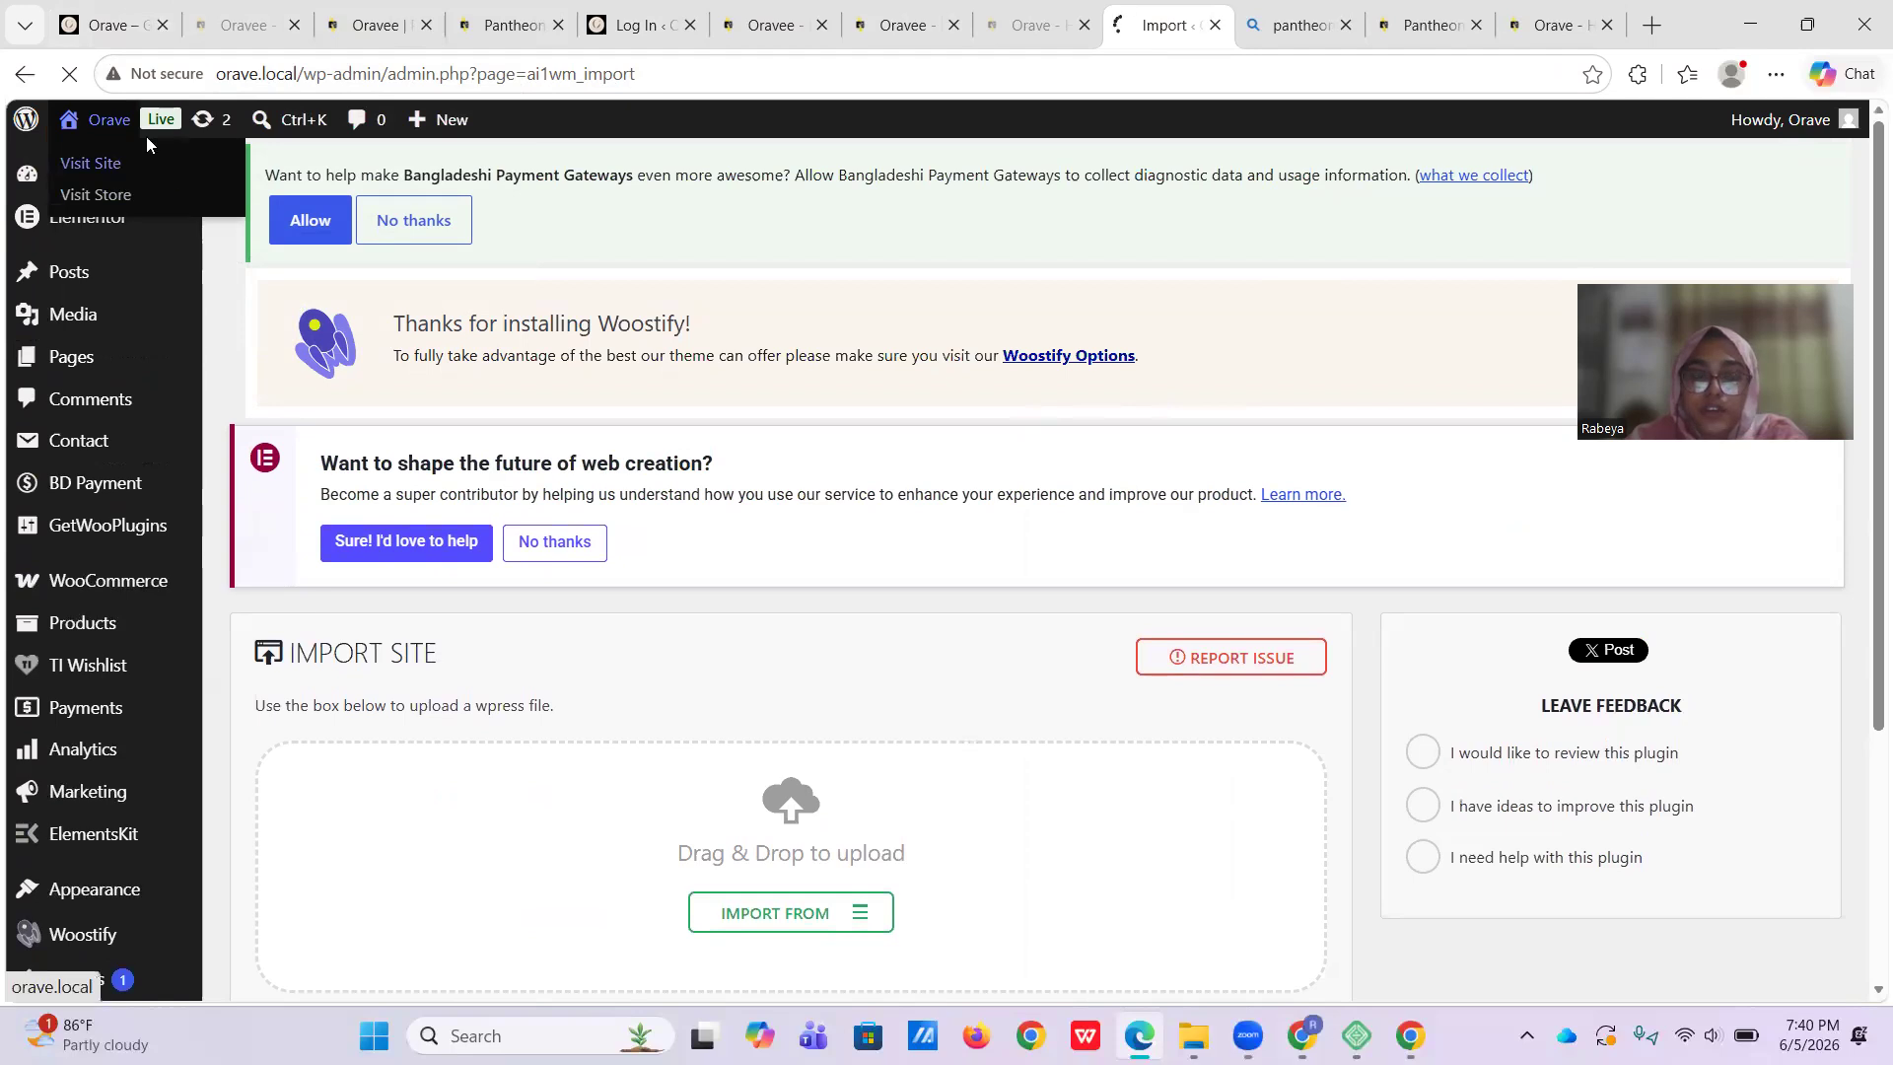
pyautogui.click(111, 28)
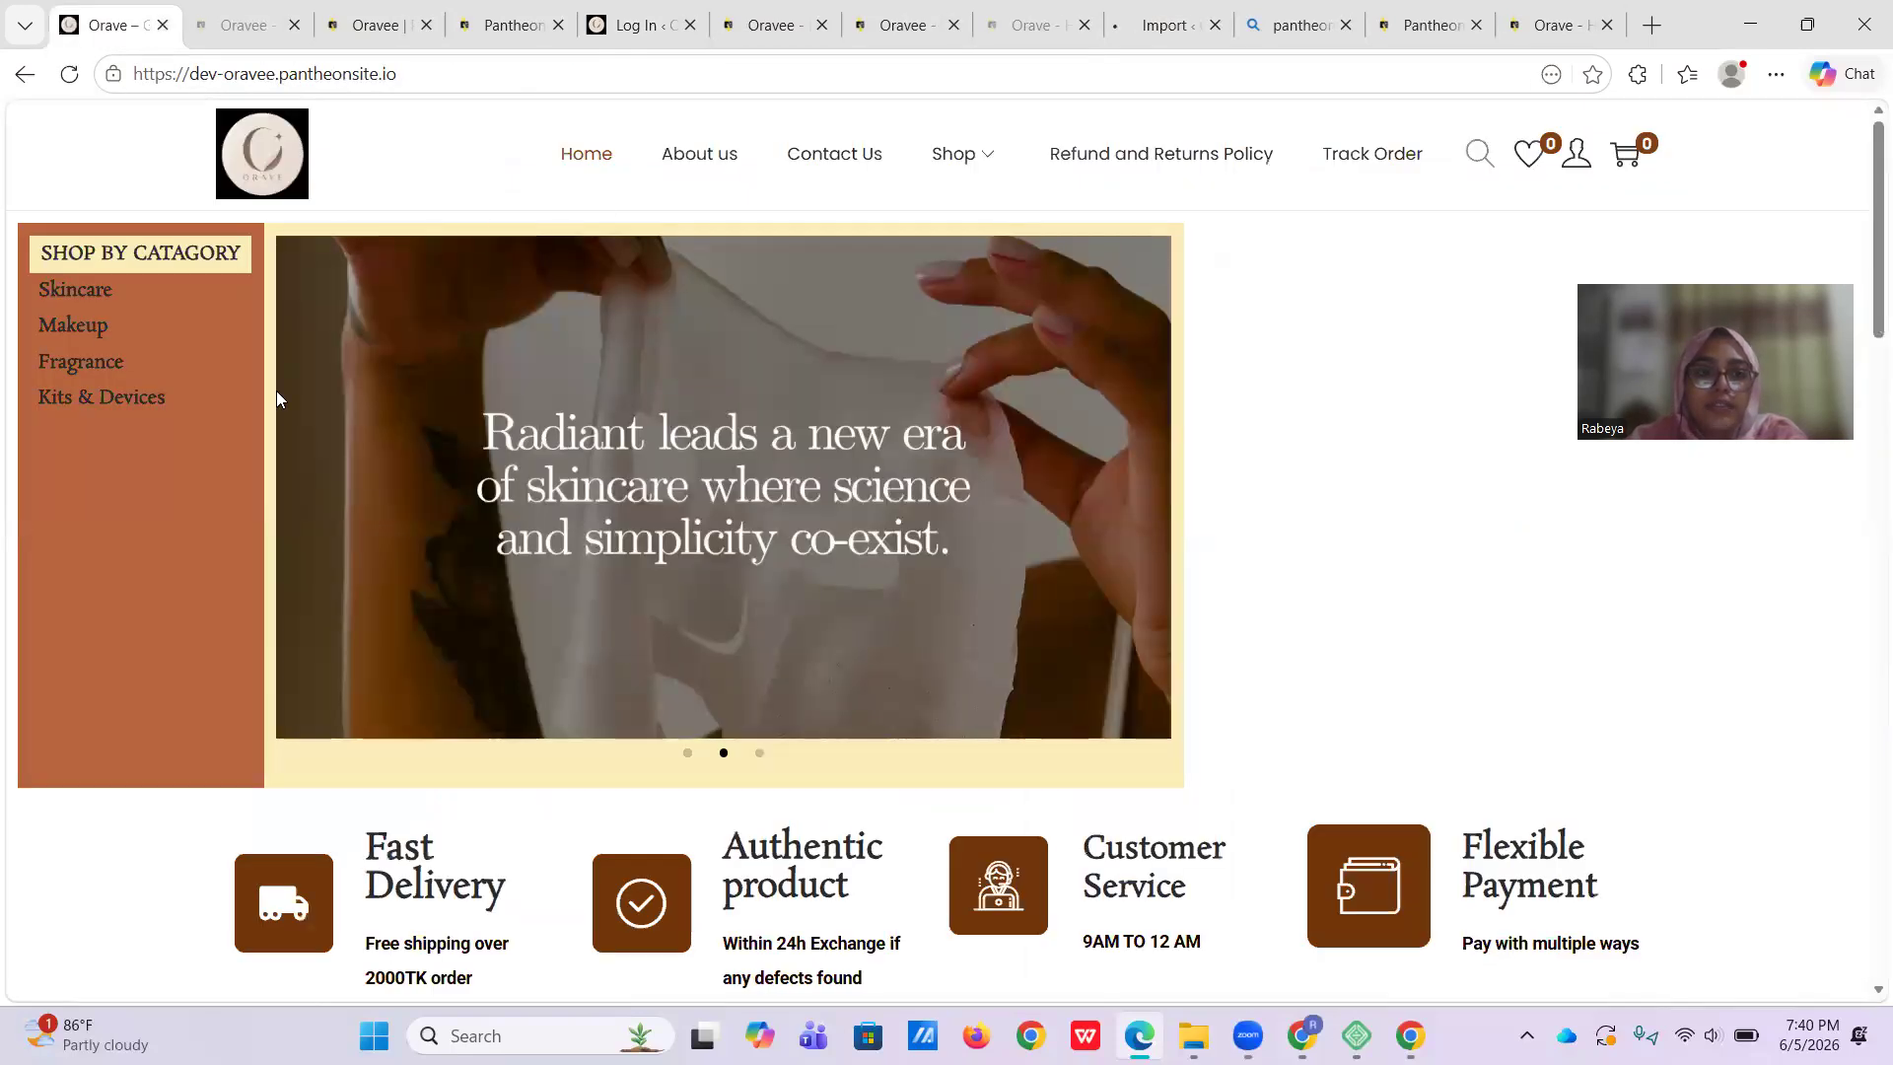
pyautogui.scroll(-20, 1173, 557)
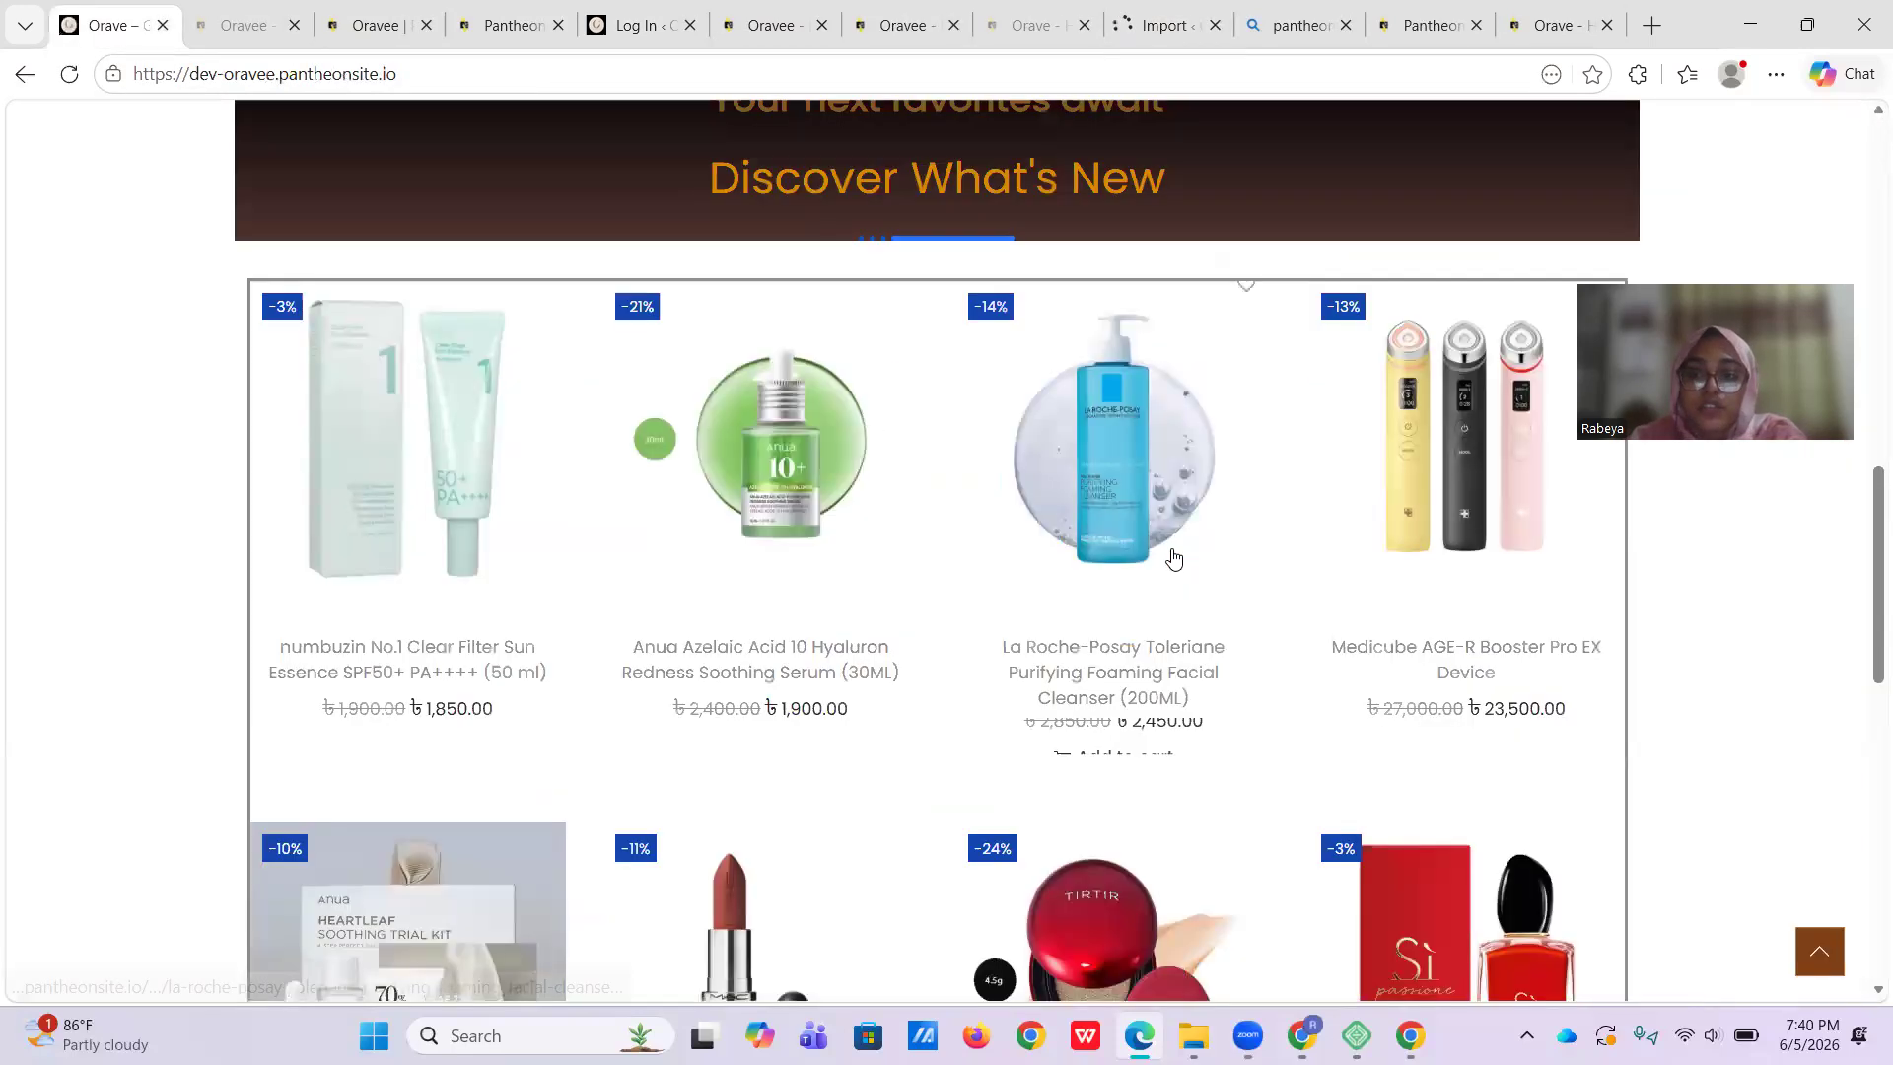
pyautogui.scroll(20, 1144, 572)
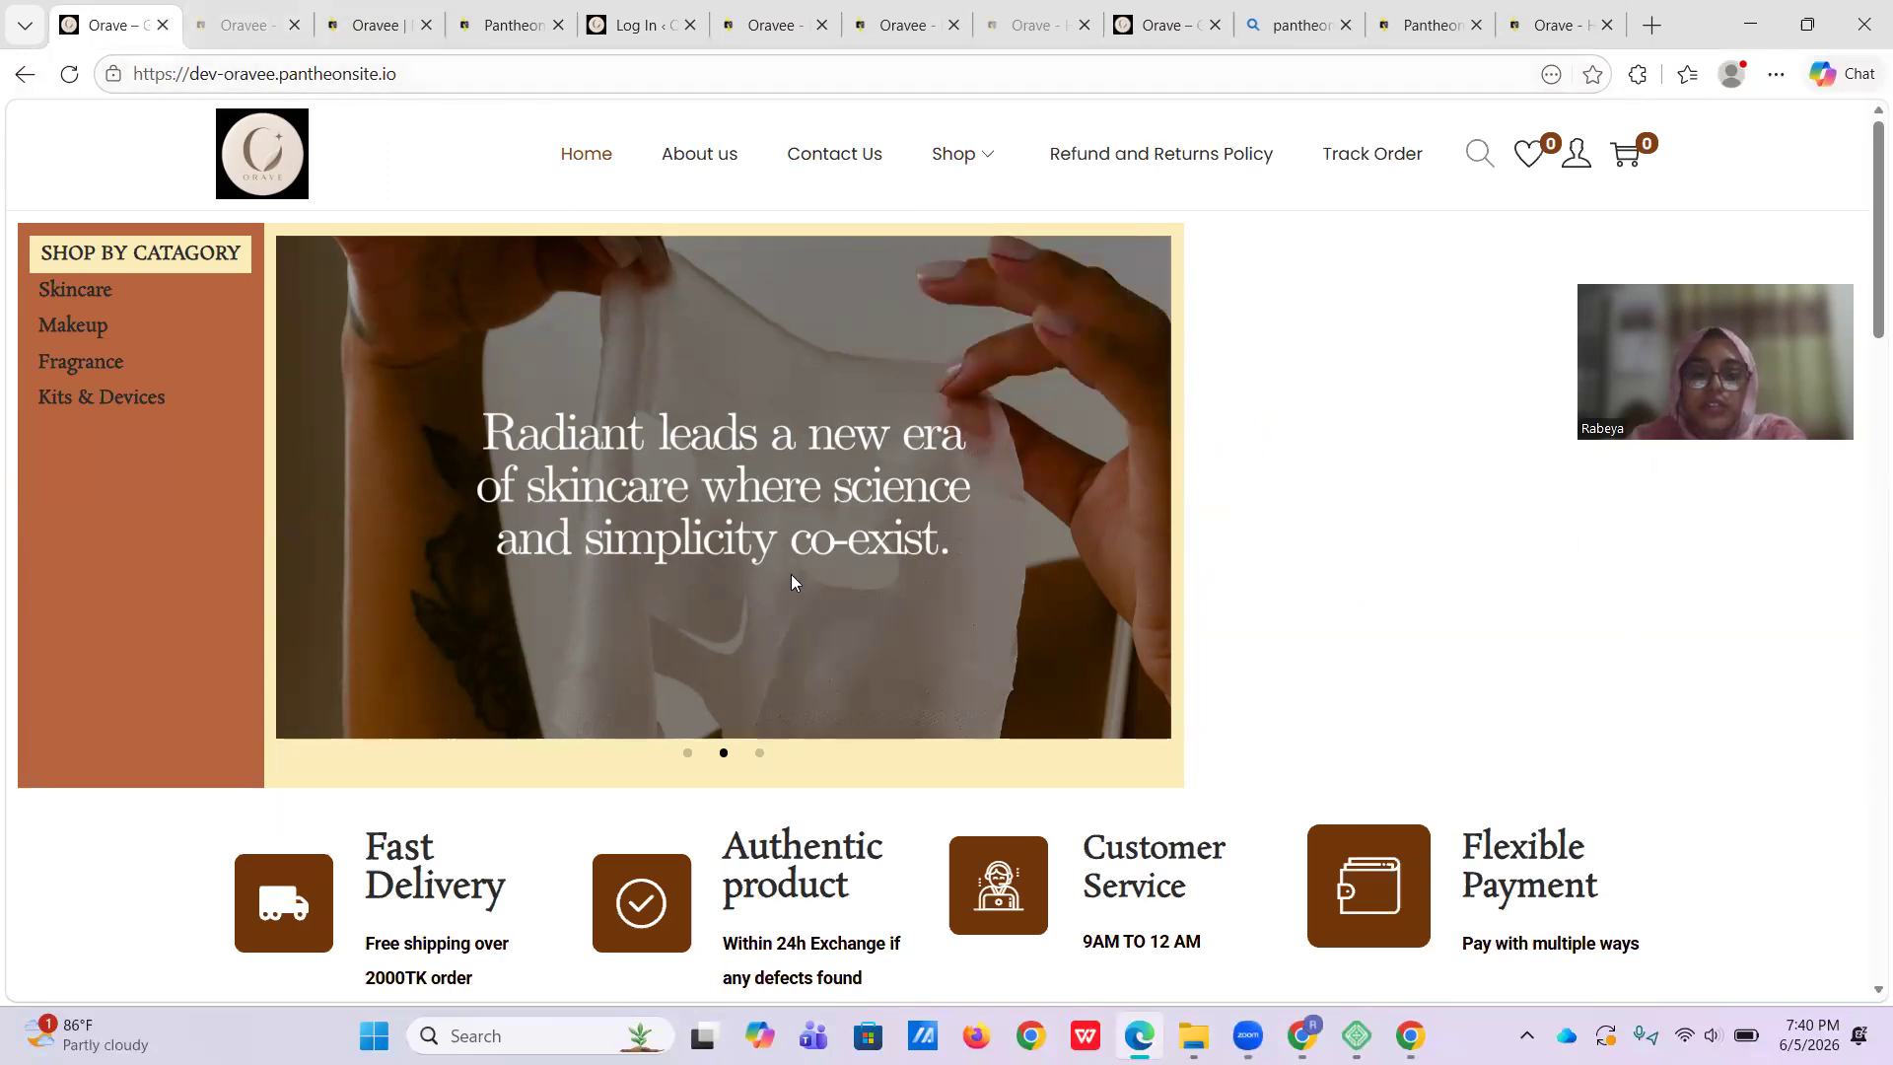
pyautogui.scroll(-20, 955, 476)
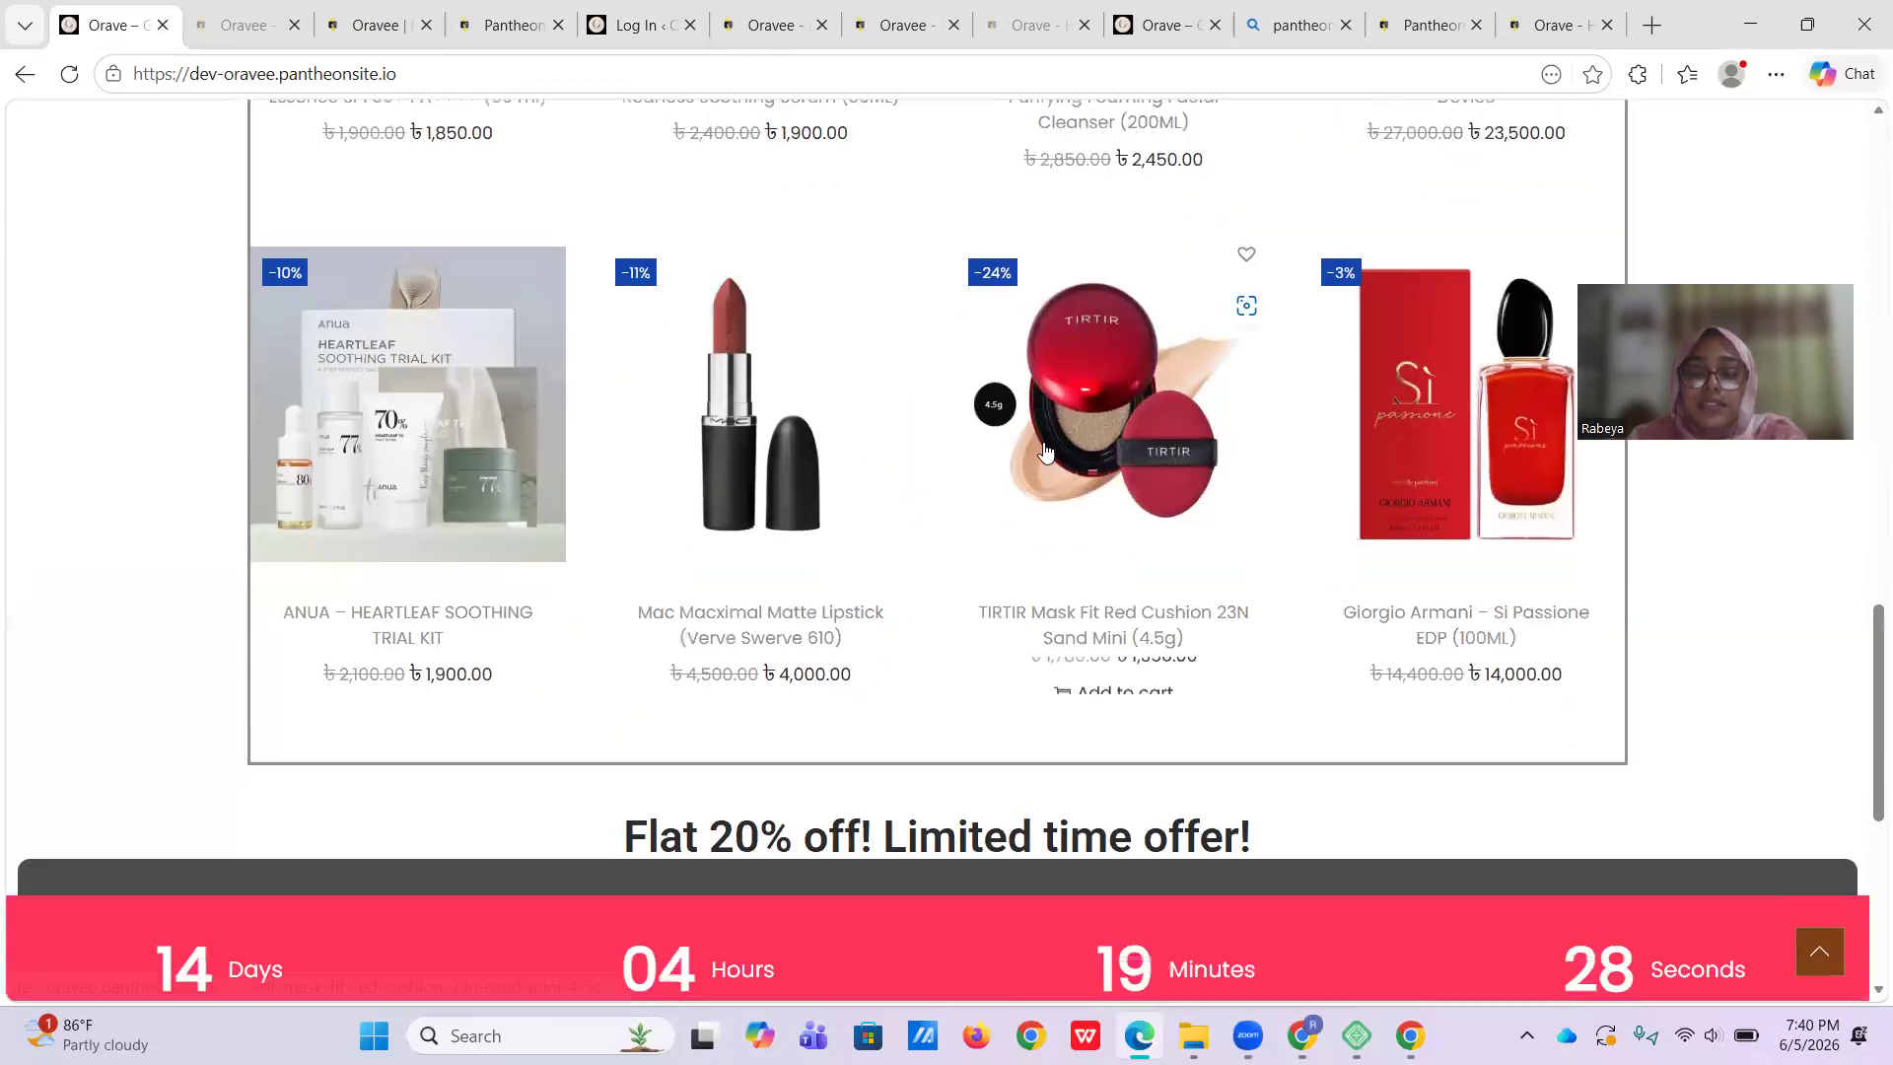
pyautogui.scroll(8, 1045, 451)
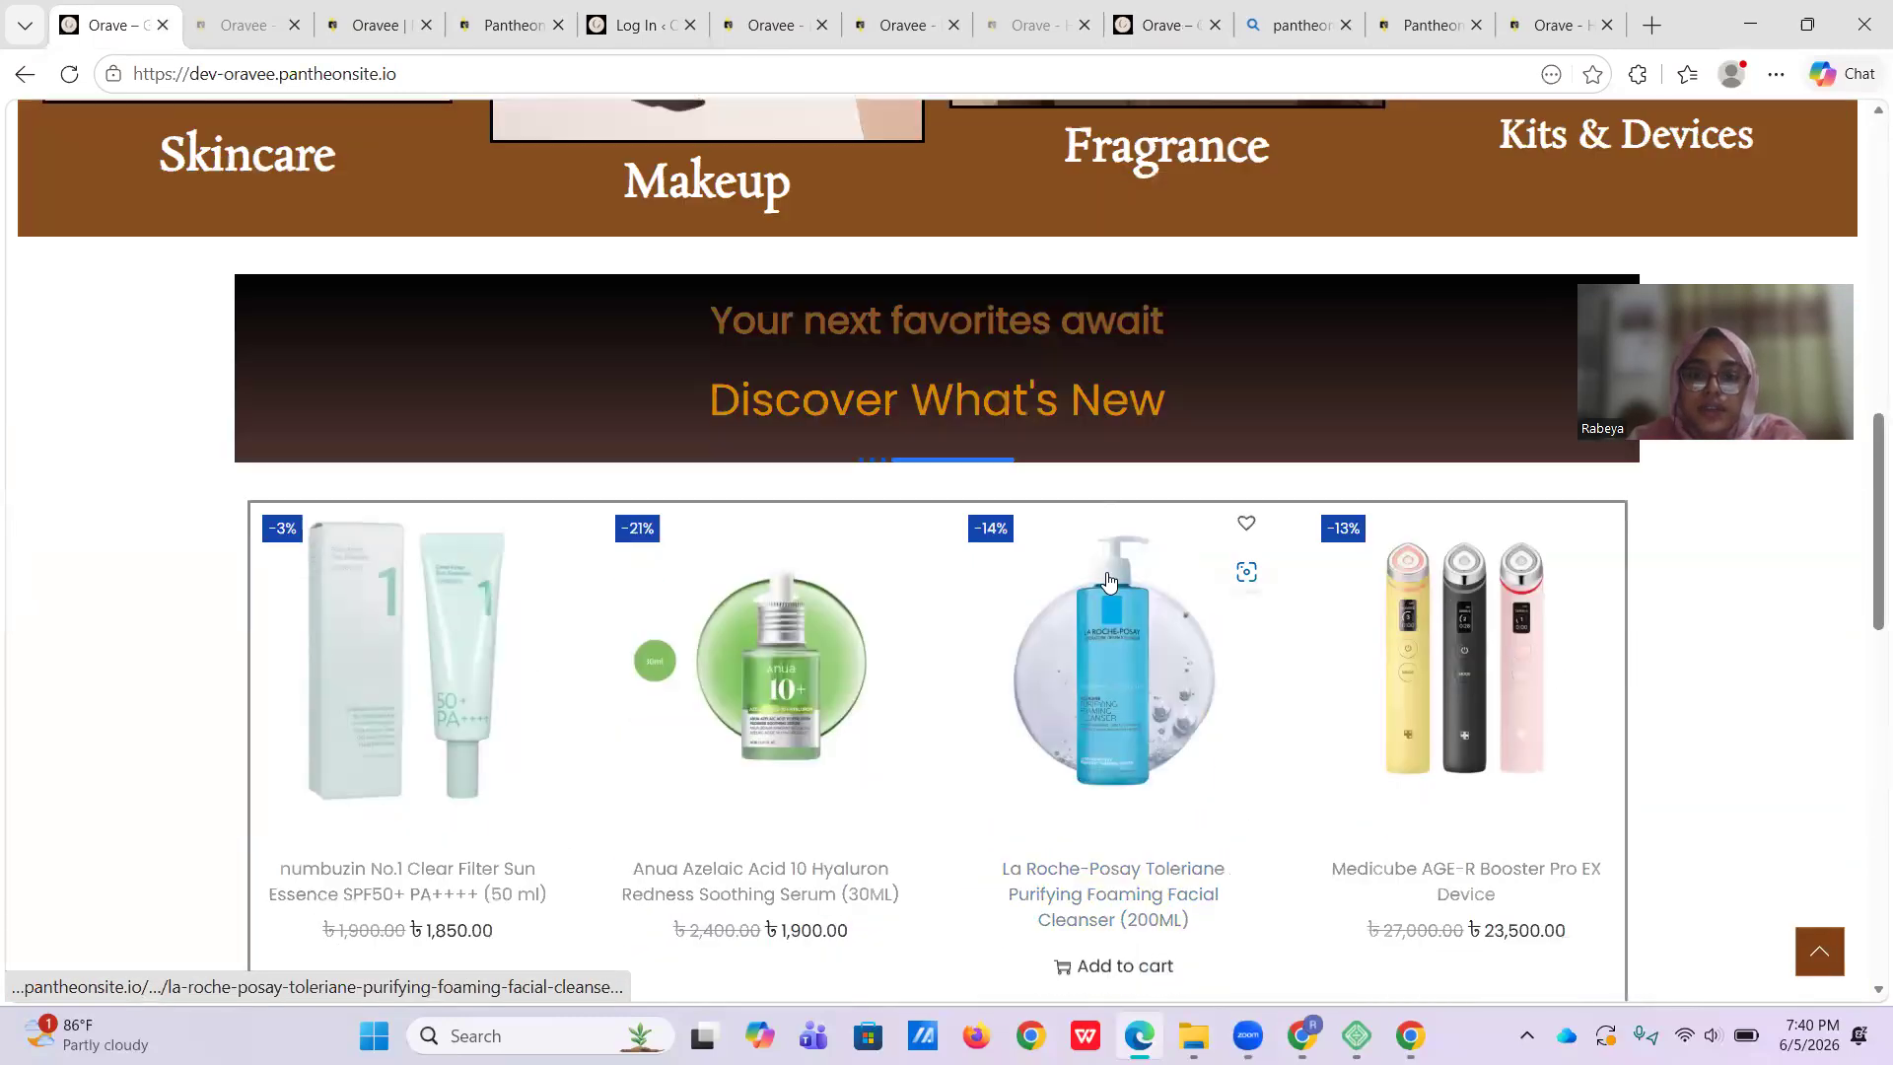
pyautogui.scroll(-8, 1108, 581)
# Open the TIRTIR Mask Fit Red Cushion 23N Sand Mini (4.5g) product, review its page and add one to the cart
pyautogui.click(1133, 474)
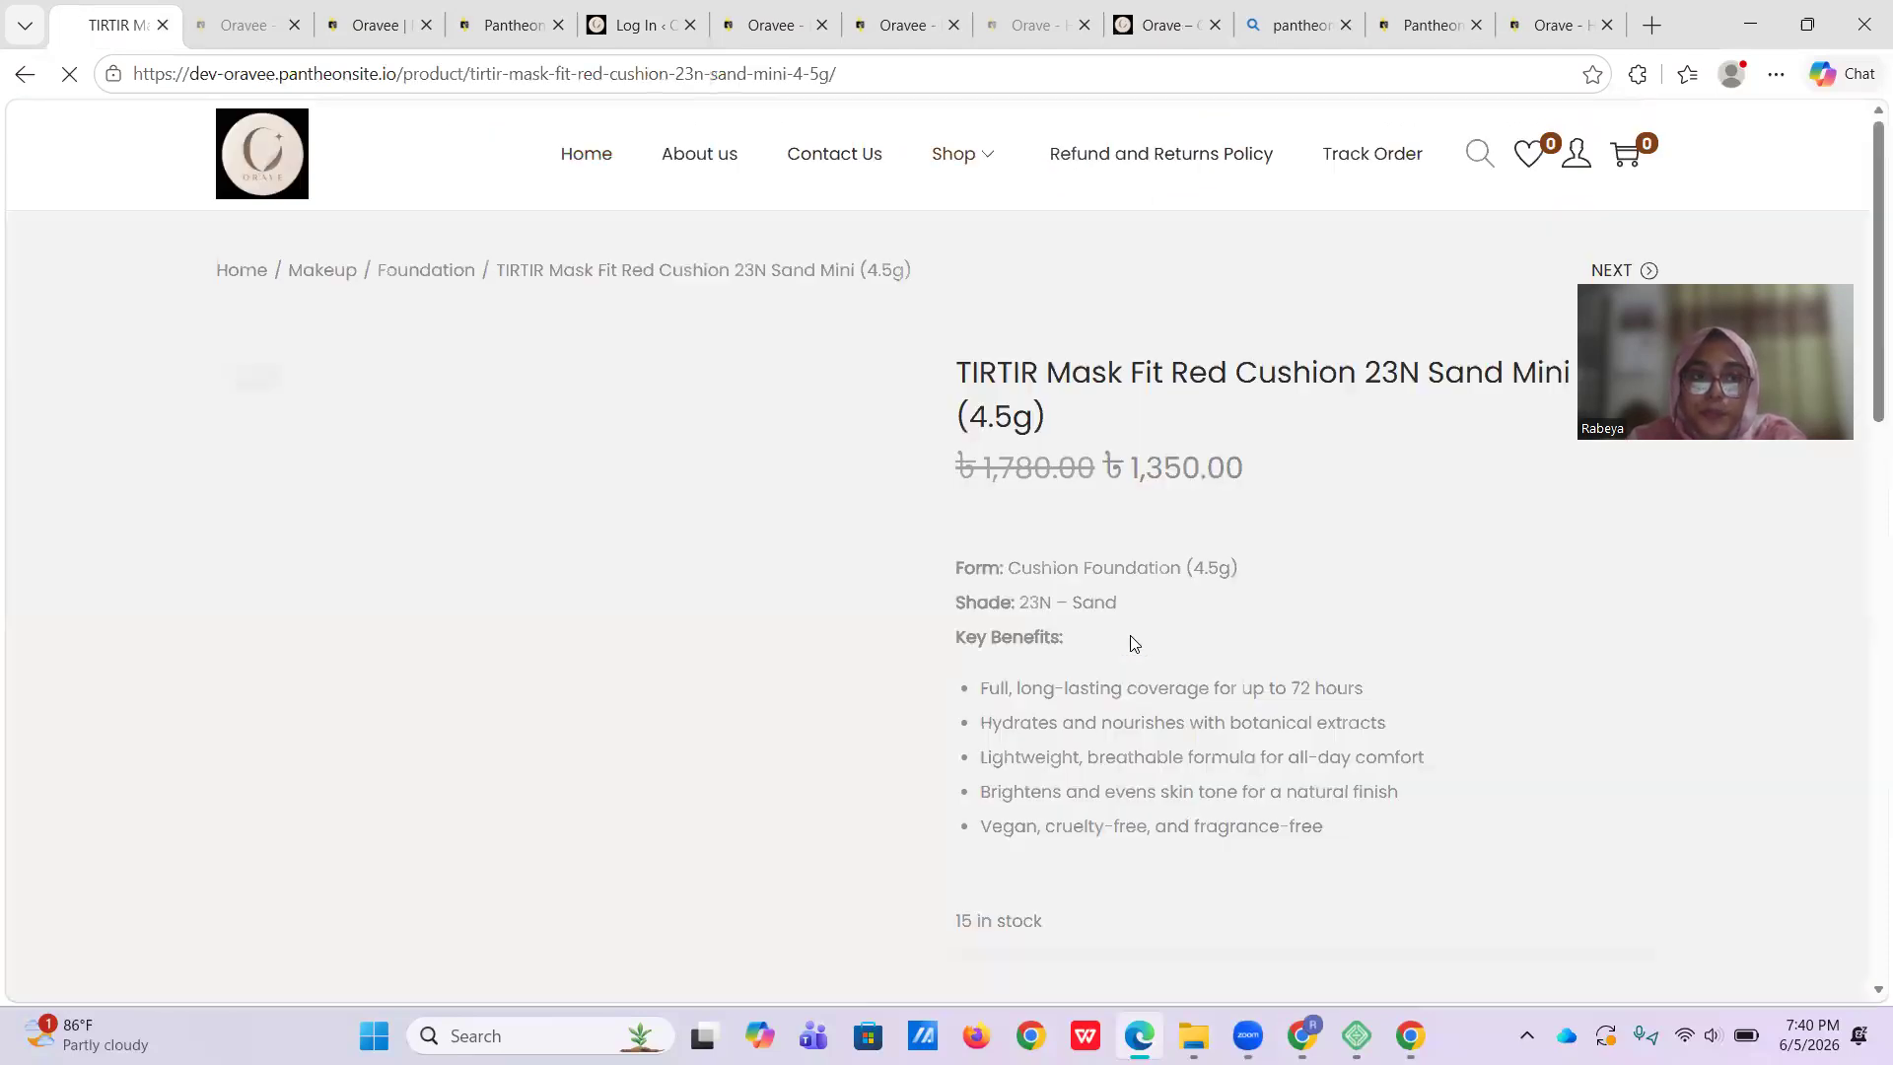
pyautogui.scroll(-8, 1193, 476)
pyautogui.scroll(-3, 1103, 516)
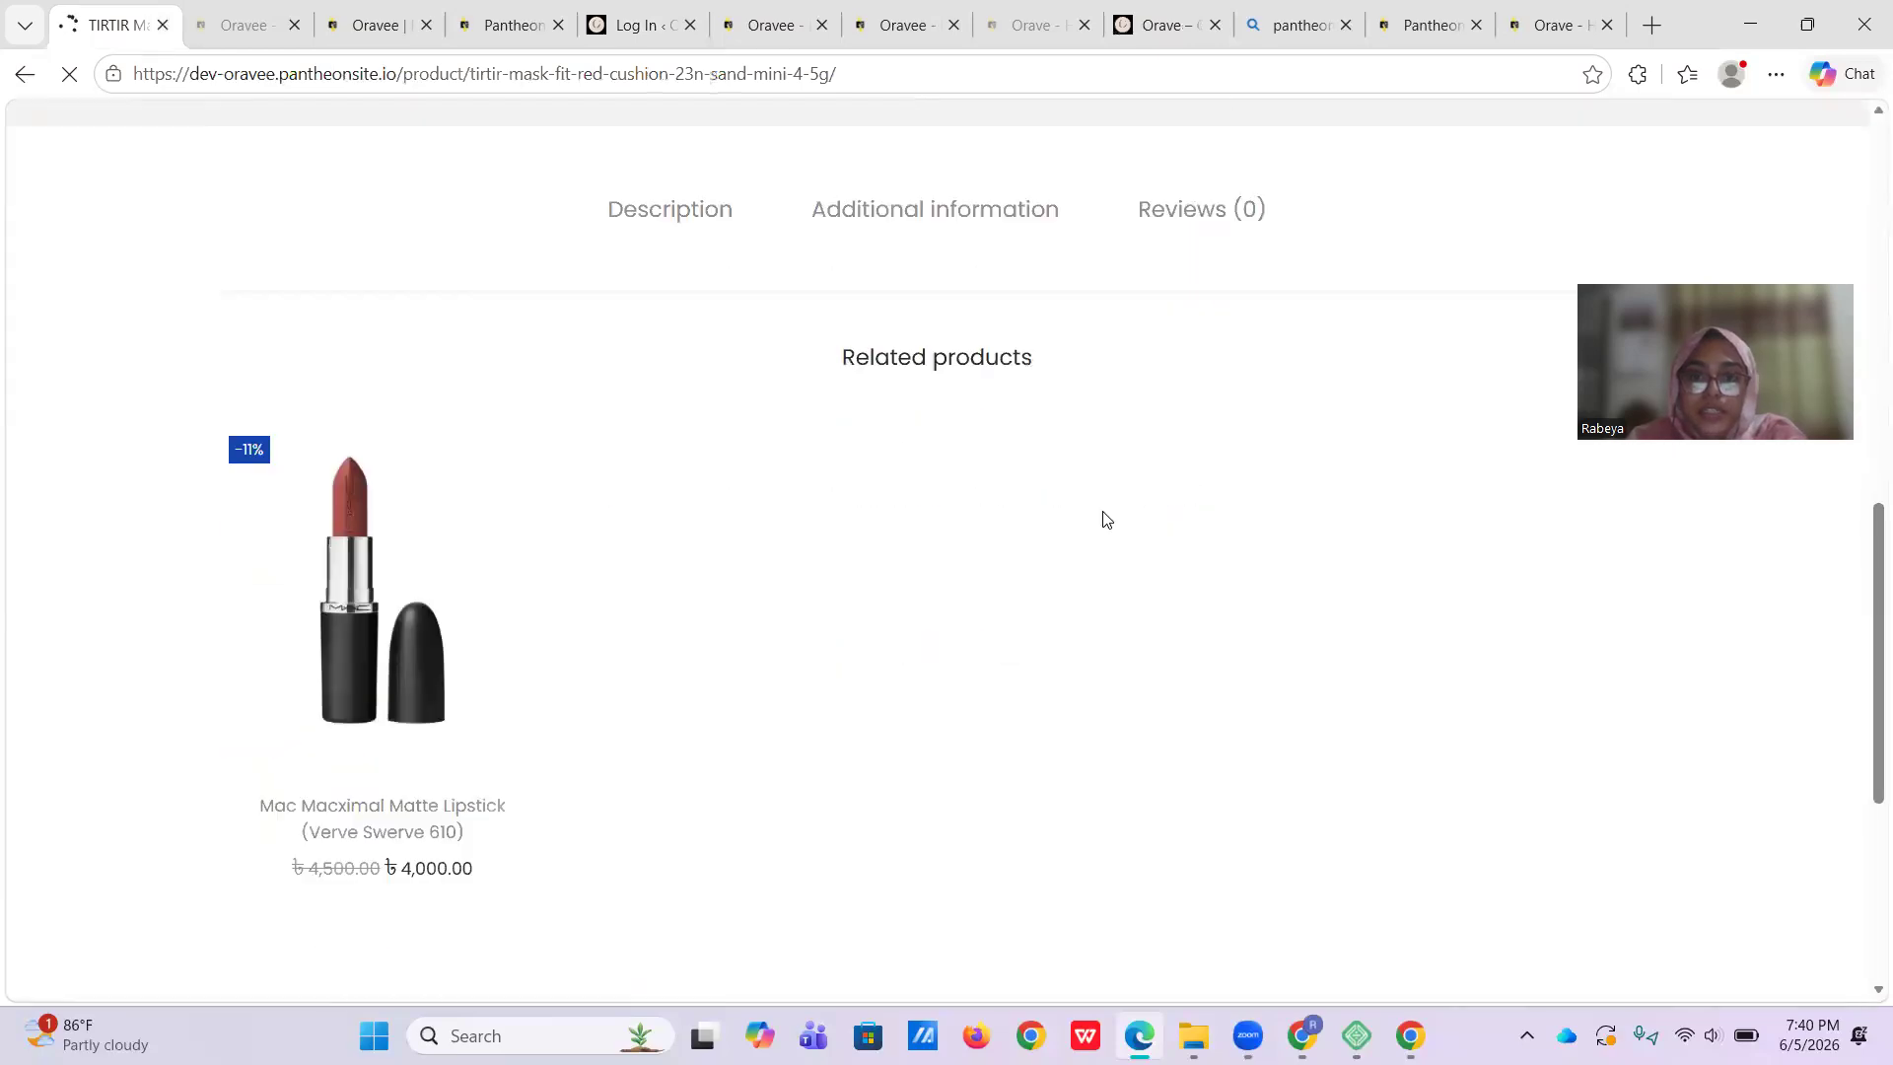
pyautogui.scroll(-8, 753, 504)
pyautogui.scroll(-5, 756, 533)
pyautogui.scroll(15, 883, 537)
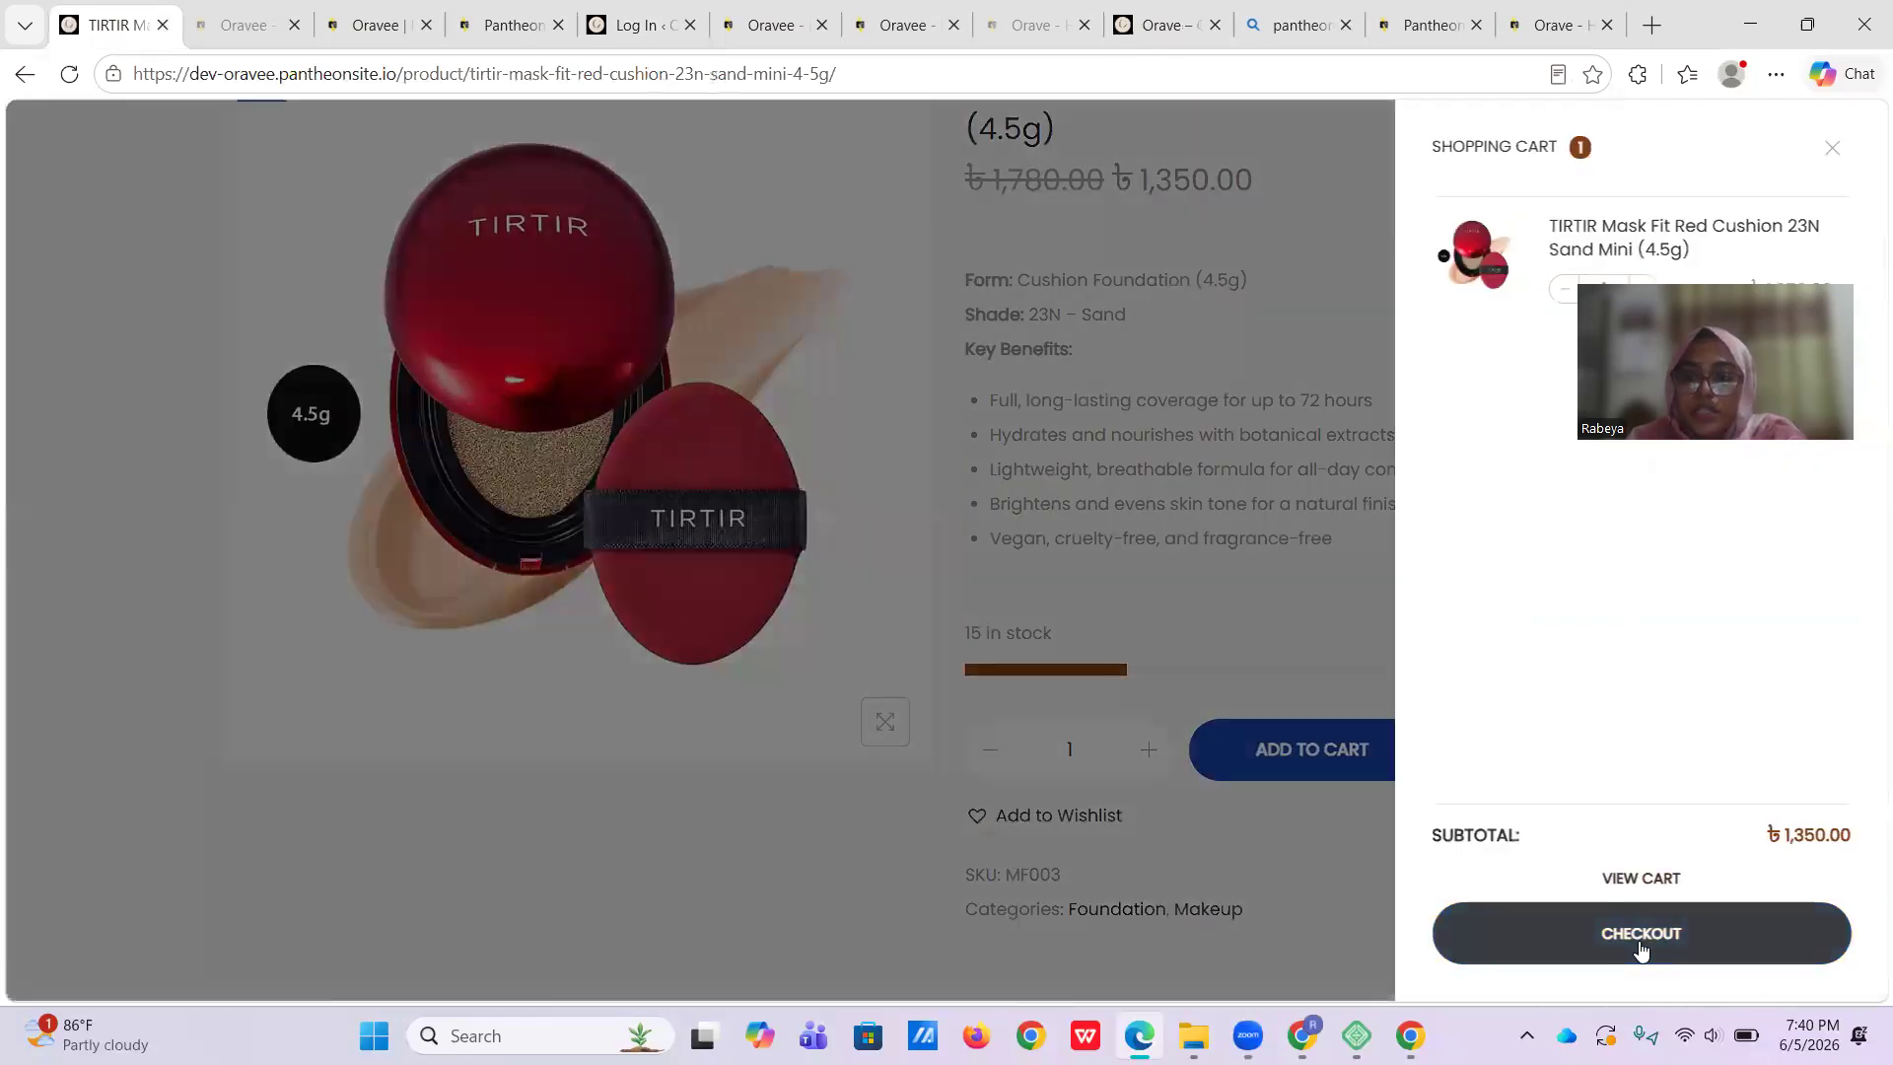
# Proceed to checkout from the shopping cart and review the billing form and payment options
pyautogui.click(1627, 932)
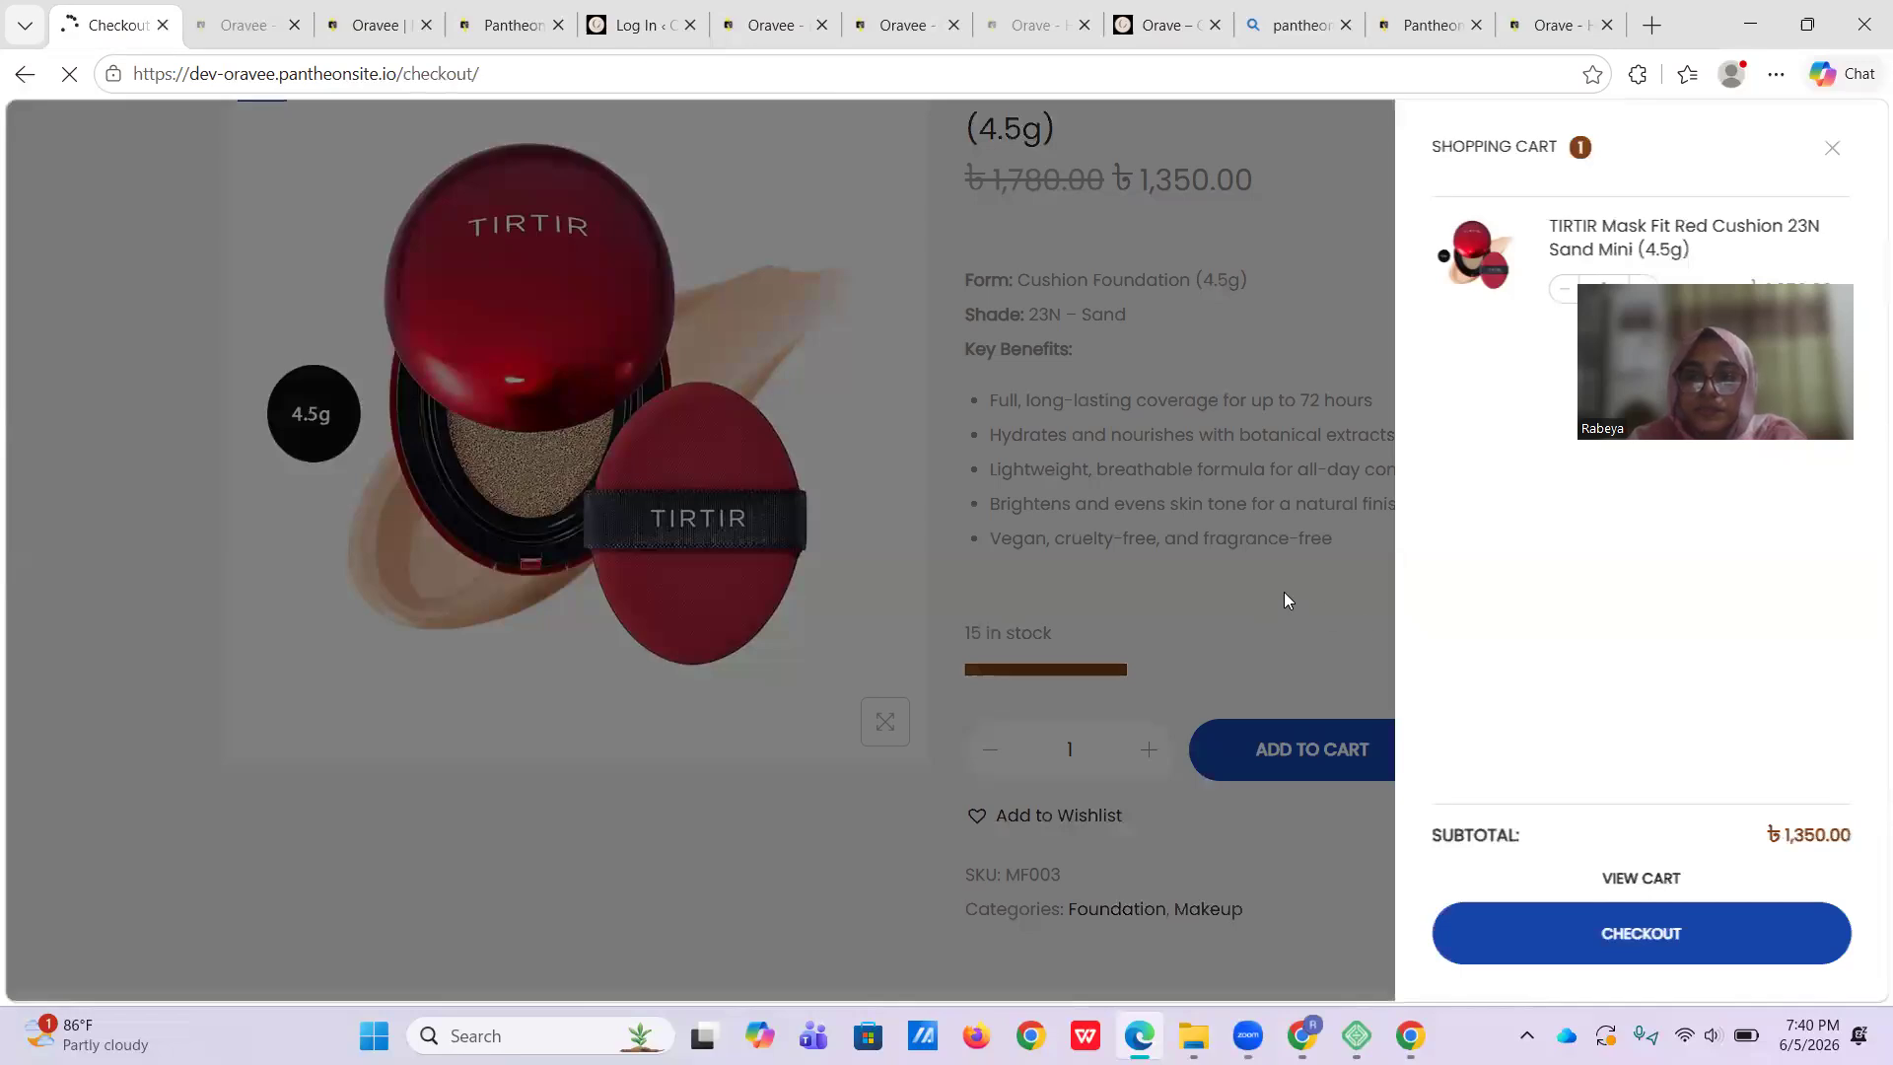
pyautogui.scroll(-12, 1076, 543)
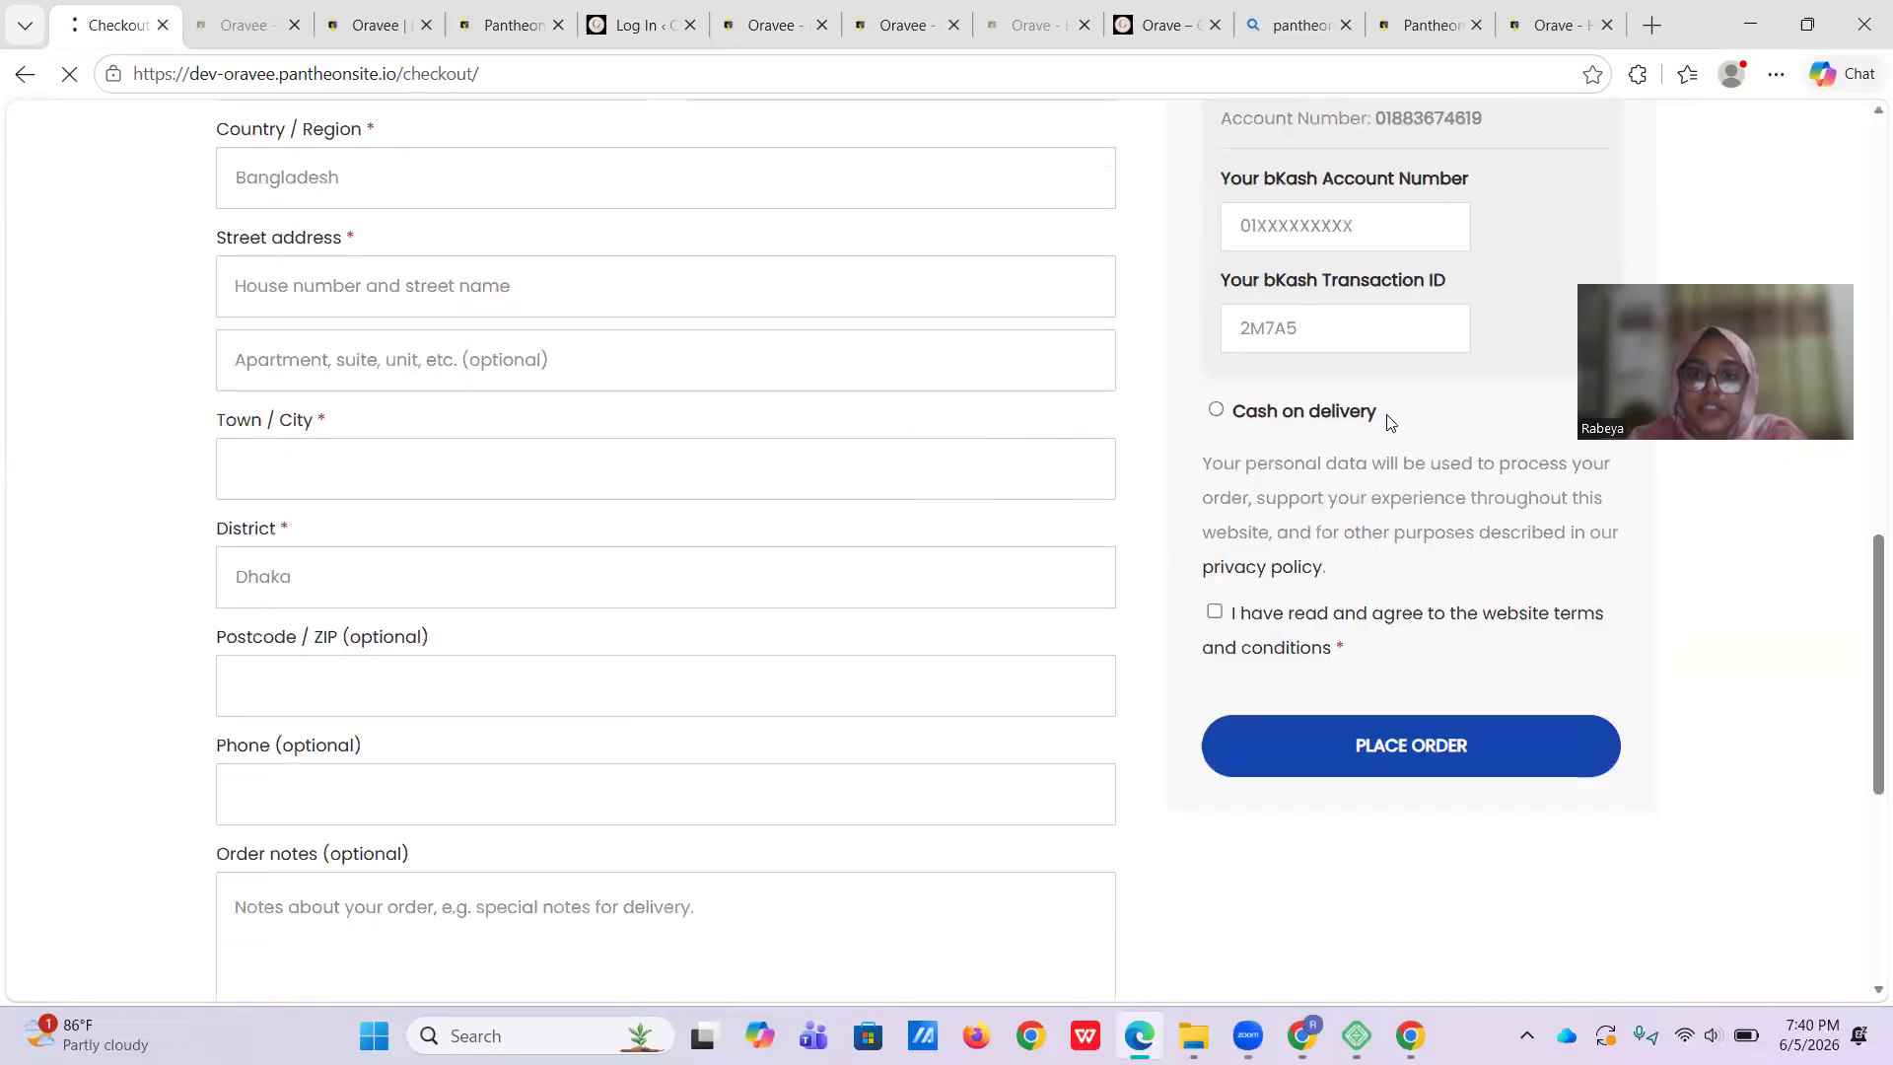
pyautogui.scroll(3, 1391, 422)
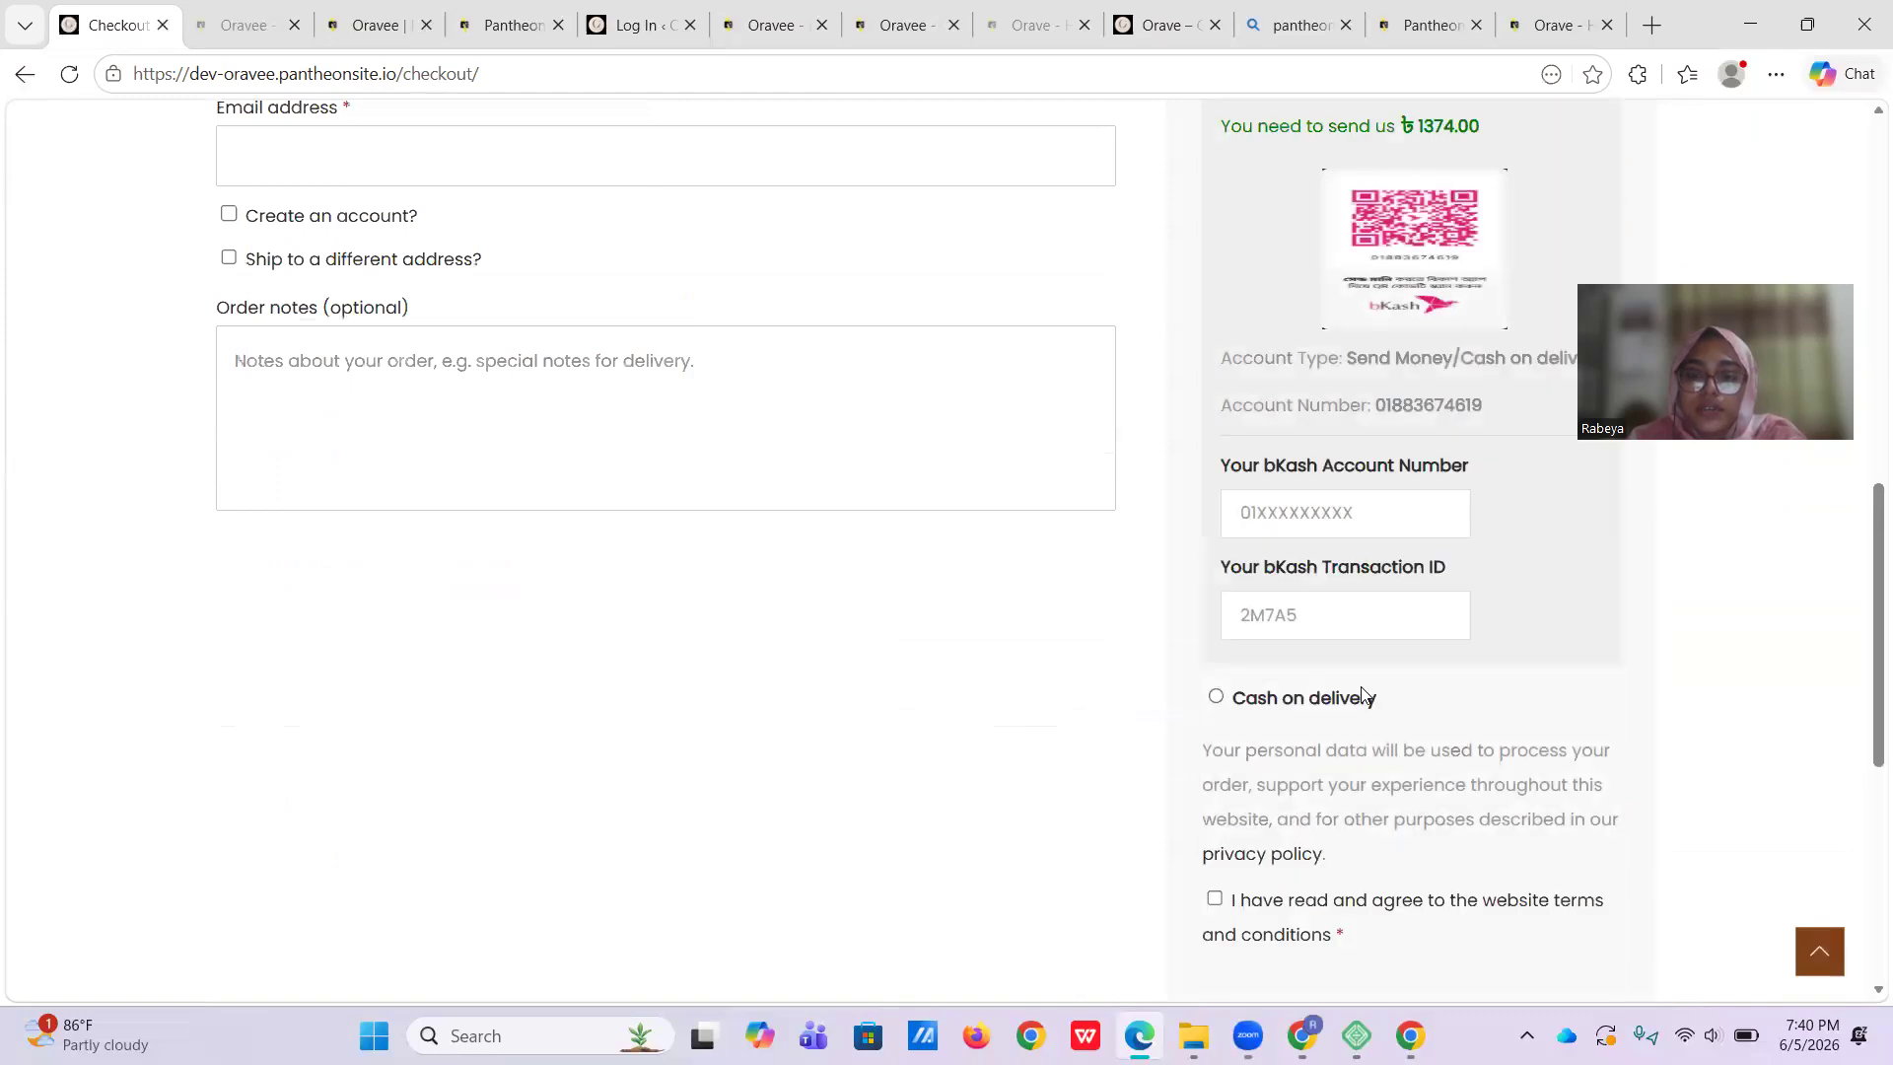
pyautogui.scroll(-5, 1302, 620)
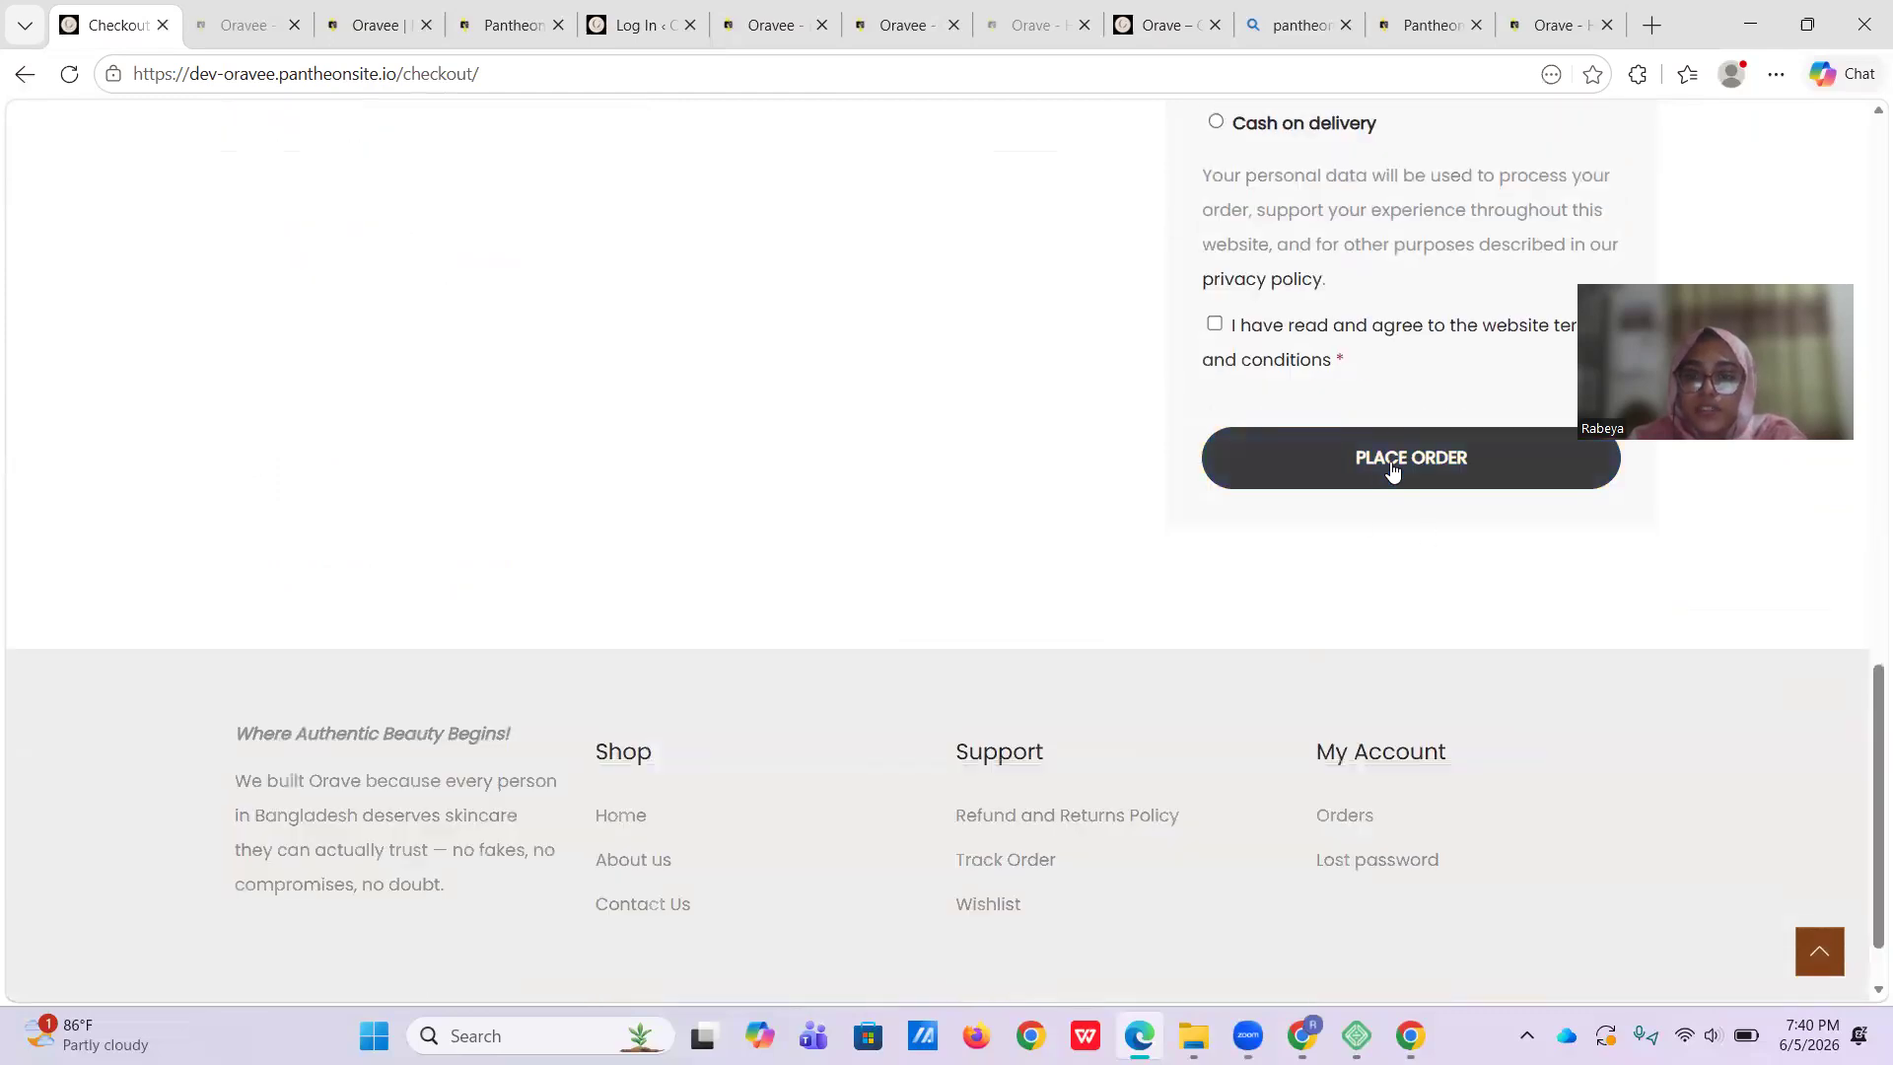
# Agree to the terms and conditions, try to place the order with the billing and bKash fields empty, and review the required fields
pyautogui.click(1215, 328)
pyautogui.click(1352, 470)
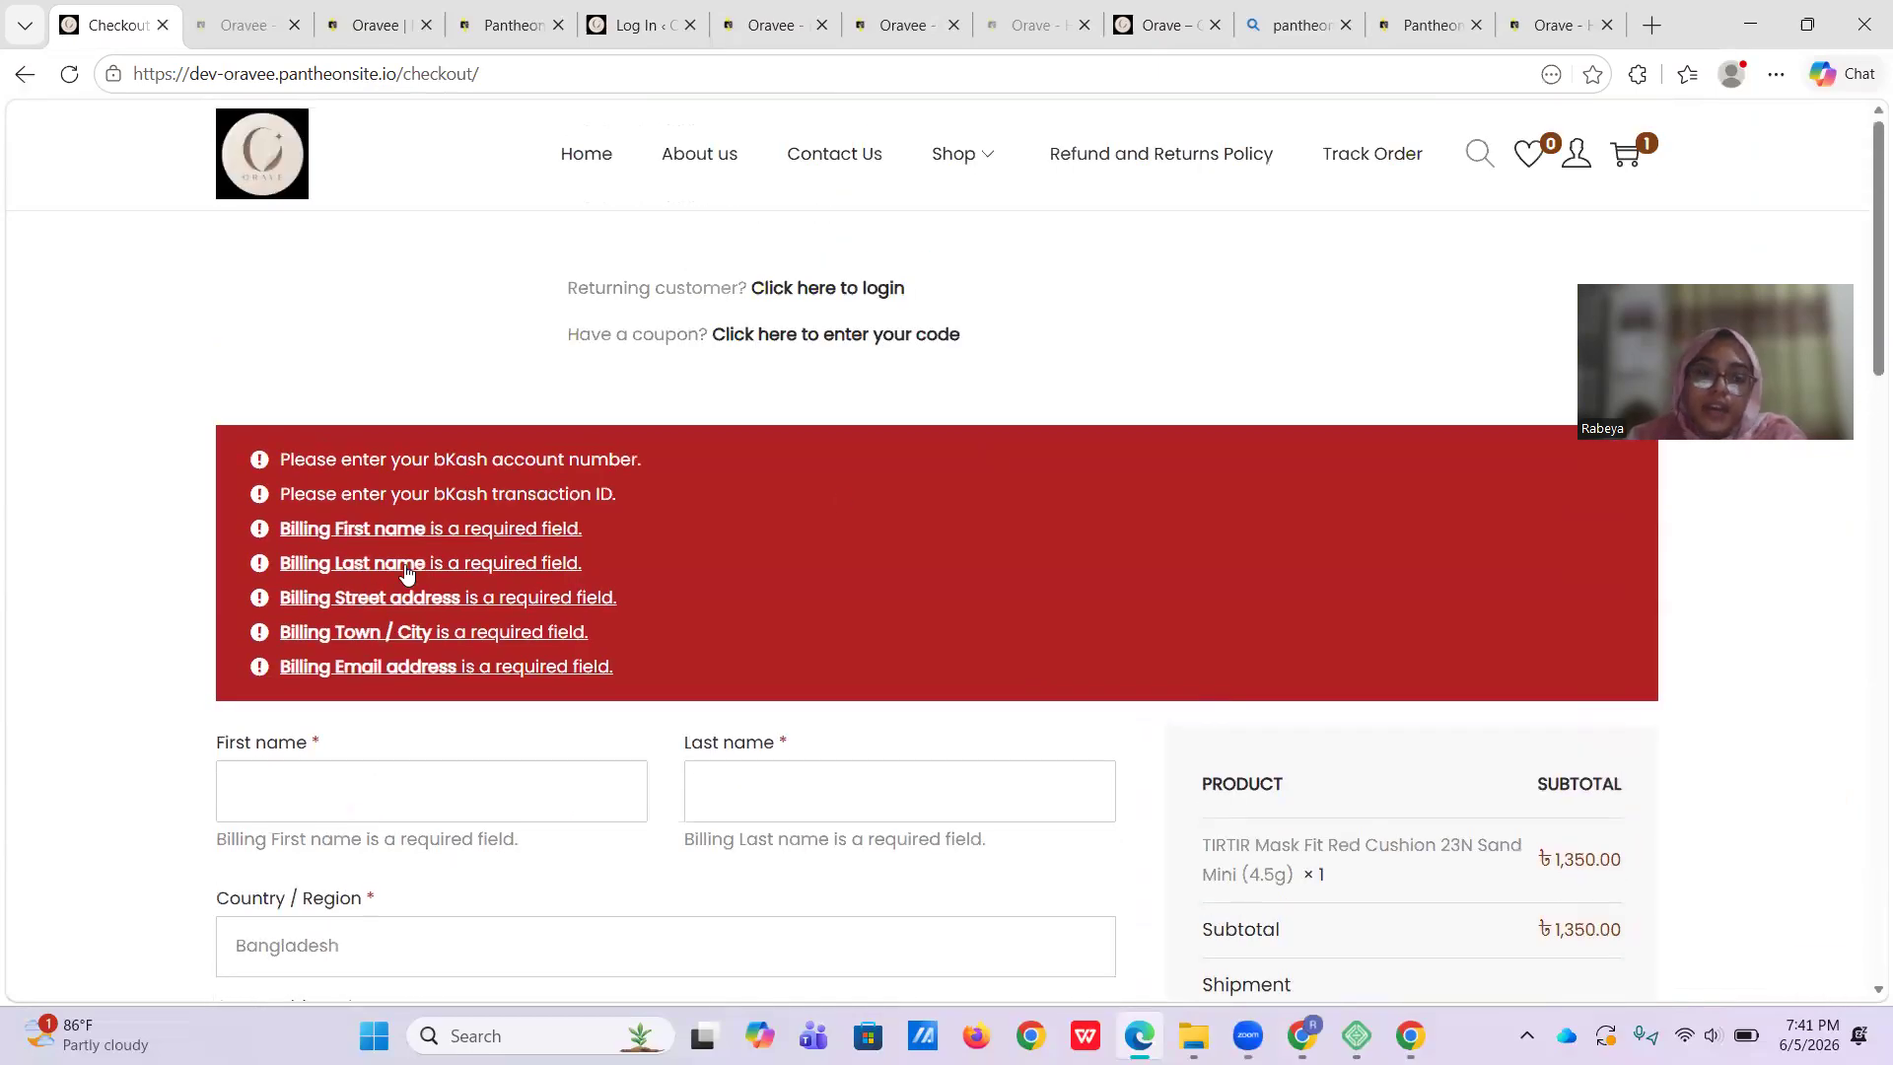
pyautogui.scroll(-5, 486, 371)
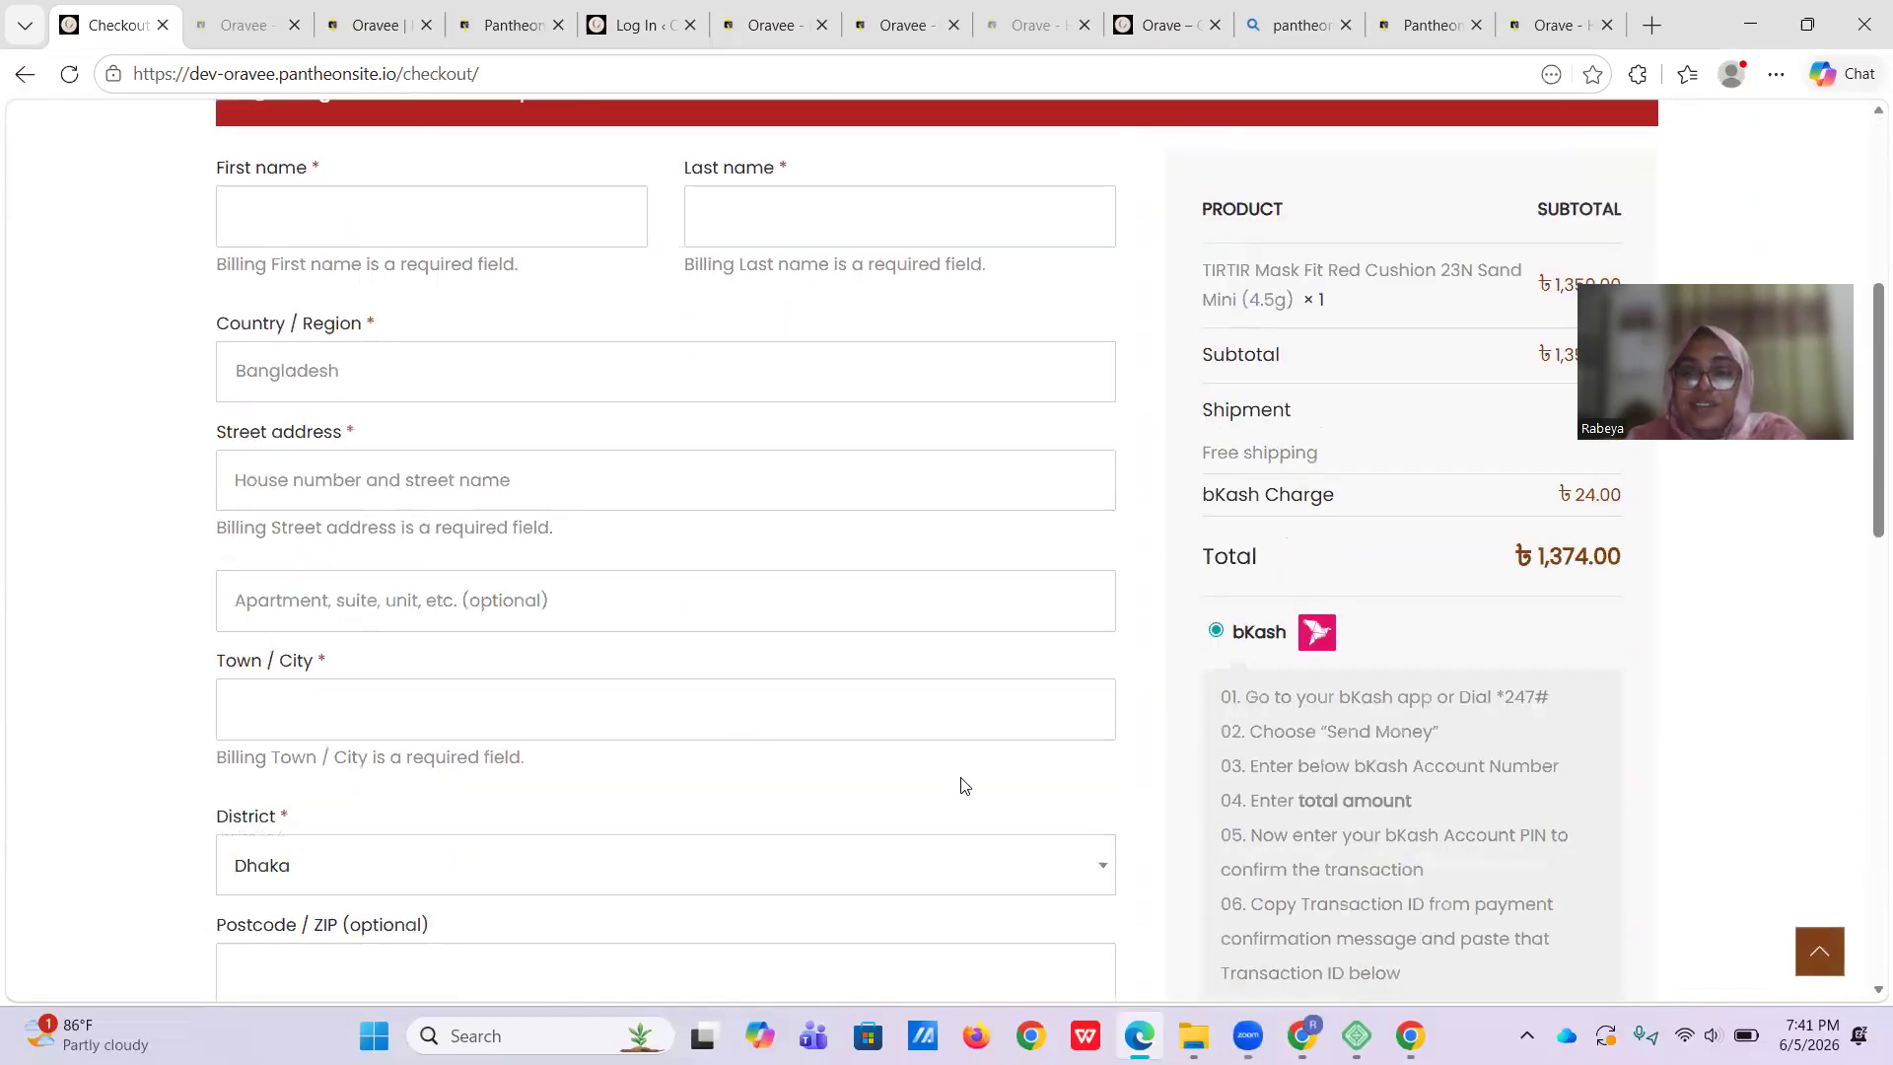
pyautogui.scroll(-5, 1147, 646)
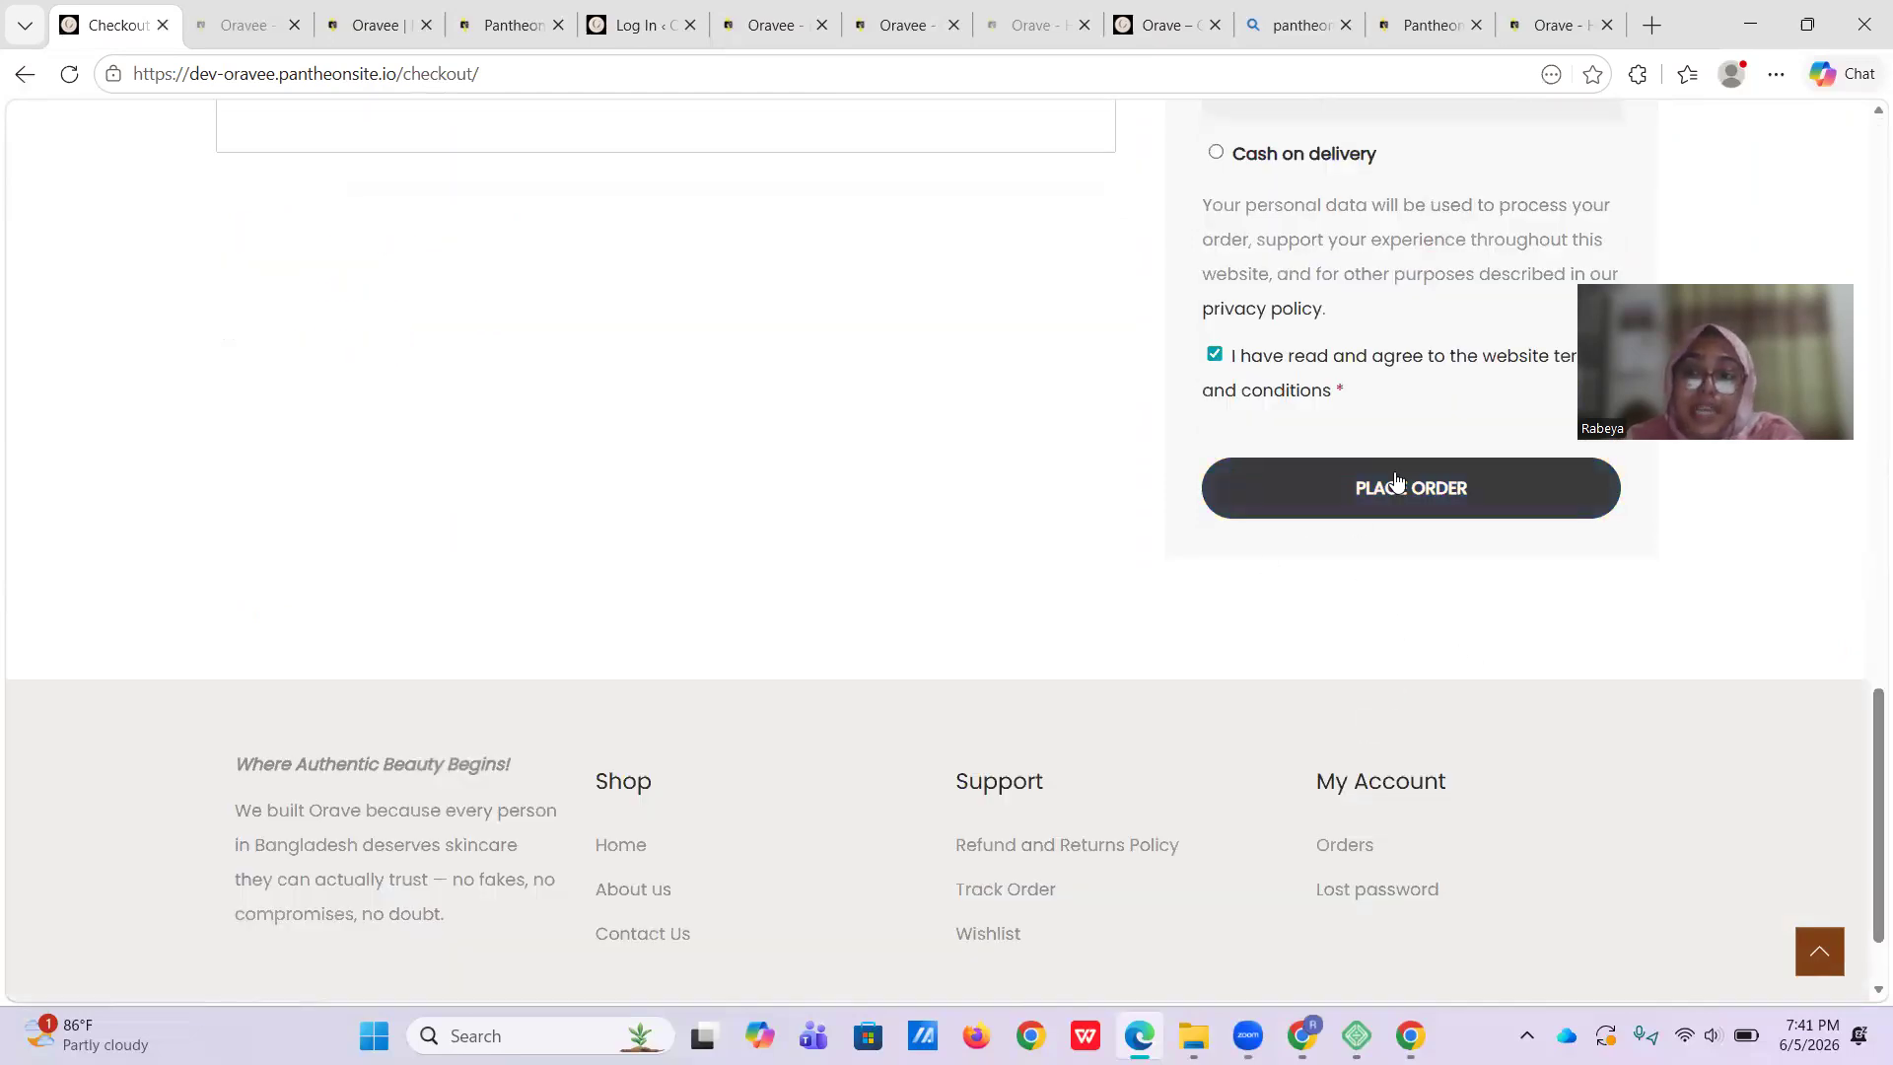
pyautogui.click(1538, 891)
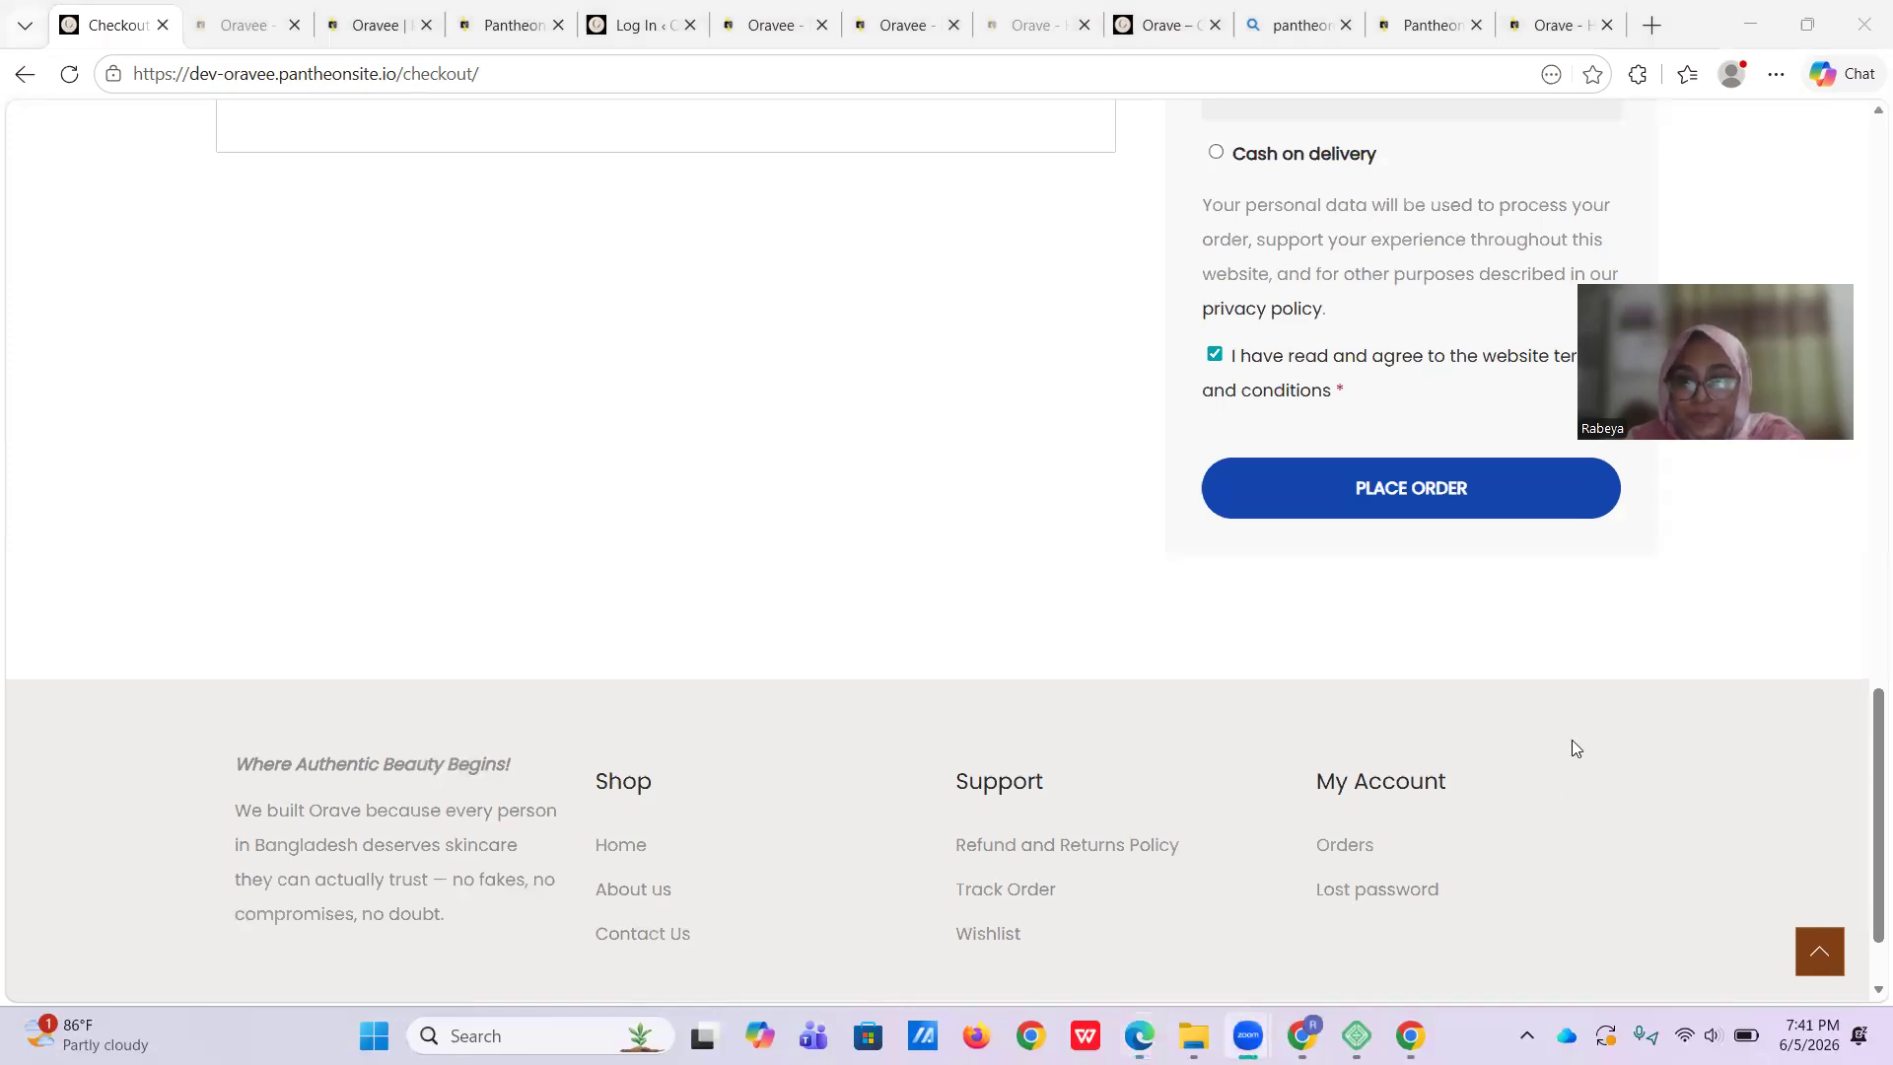